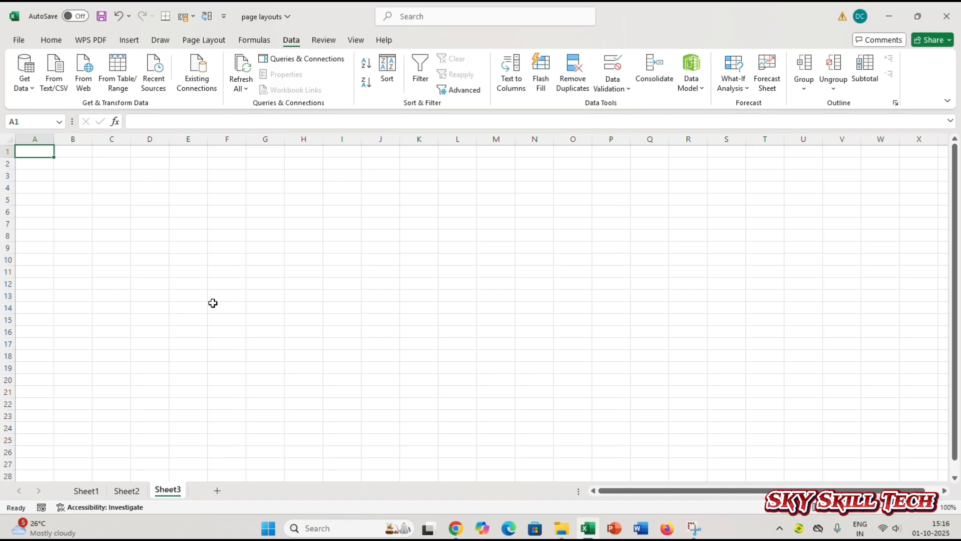
- Enter the comma-separated header SR.NO,NAME,ENG,MATHS,SCI,SS,TOTAL and five student records in F7:F12, and widen column F slightly
click(242, 223)
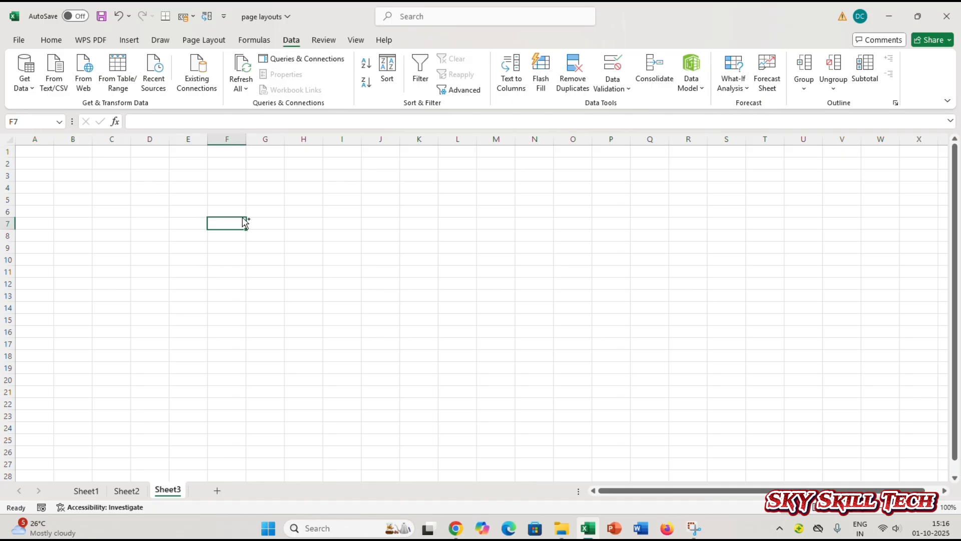
text(SR.NO,NAME,ENG,MATHS,SCI,SS,TOTAL 1,SURAJ,68,78,75,65, 2,KISHAN,84,78,68,78, 3,RAMESH,68,78,45,47, 4,AJAY,89,84,74,65, 5,MIHIR,74,58,74,65,)
ctrl+scroll(375, 294, up, 5)
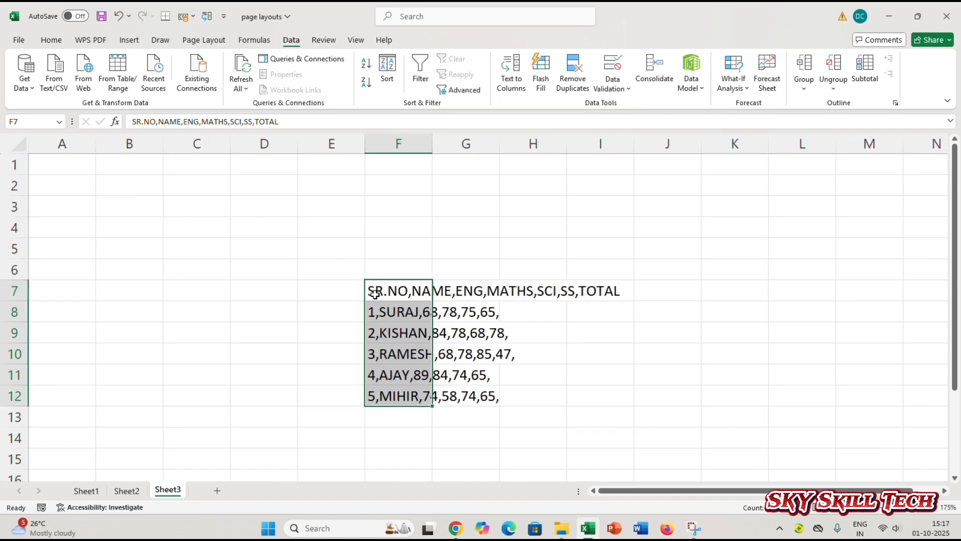
scroll(388, 265, down, 1)
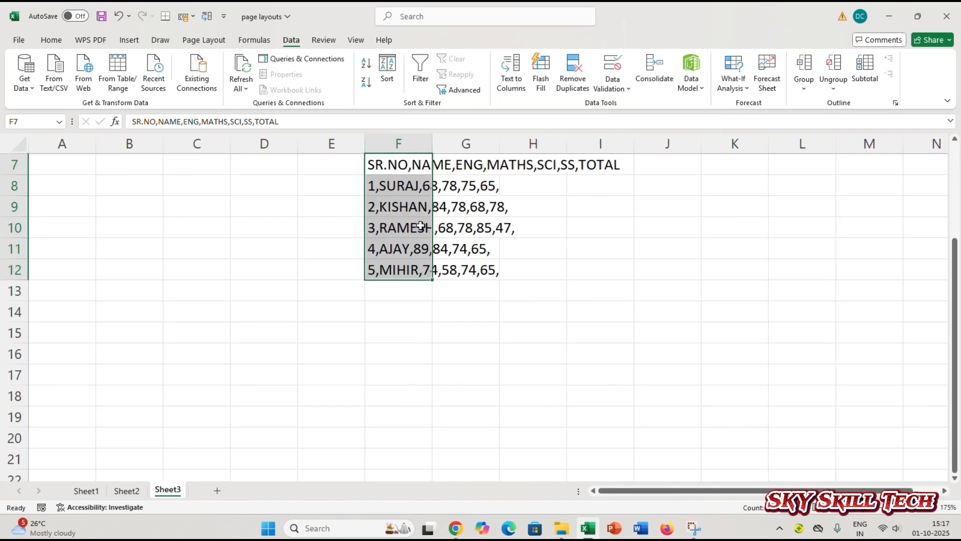
double_click(432, 148)
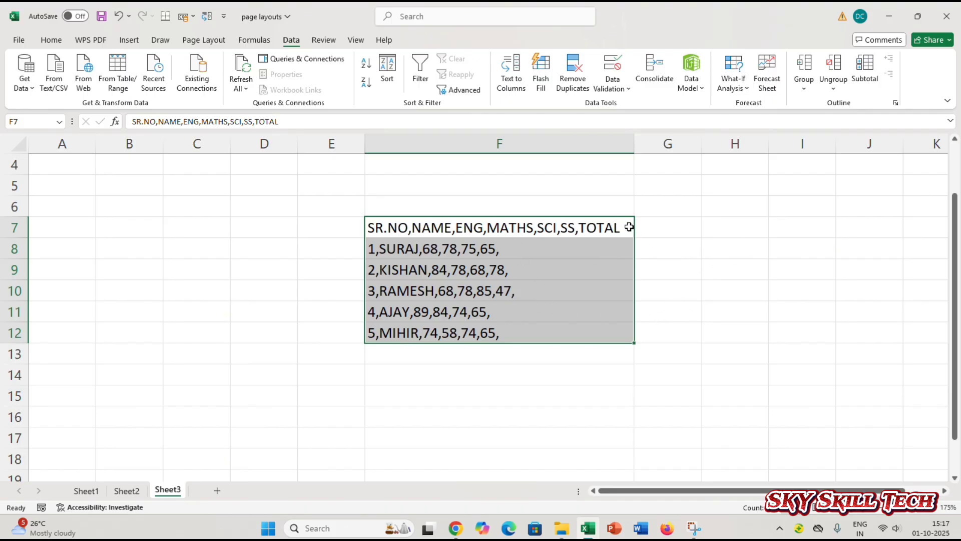
drag(634, 145, 444, 165)
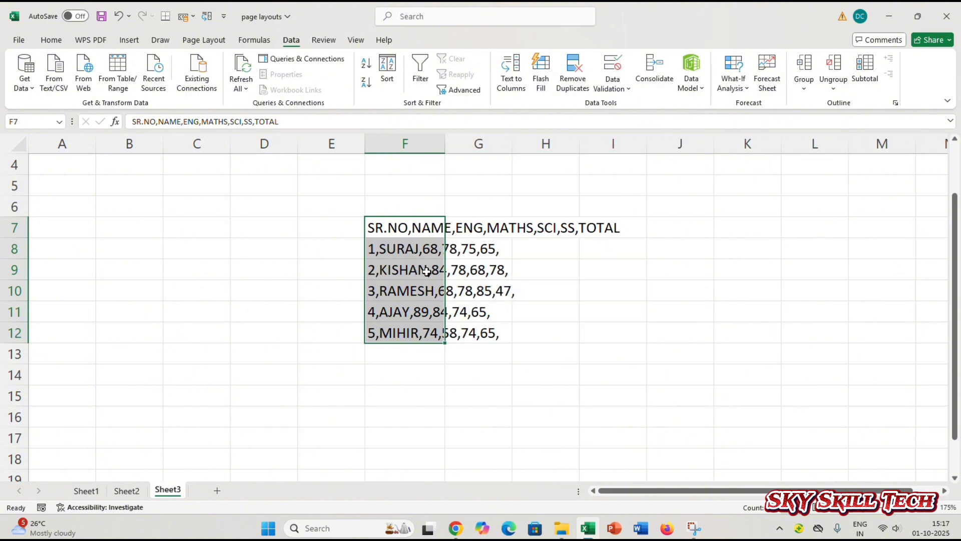
- Split the comma-separated text in F7:F12 with Text to Columns, using the Delimited type, comma delimiter, General format and destination F7
click(511, 73)
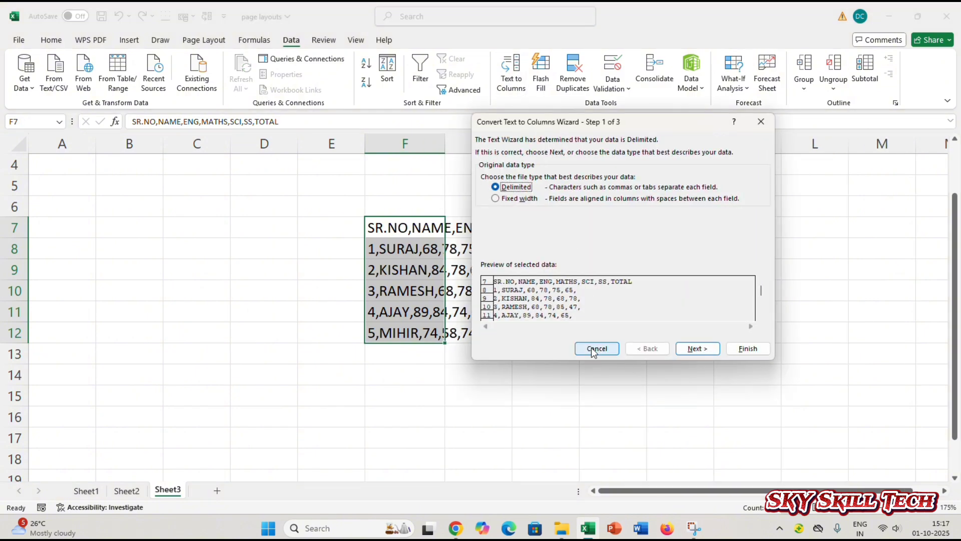
click(685, 349)
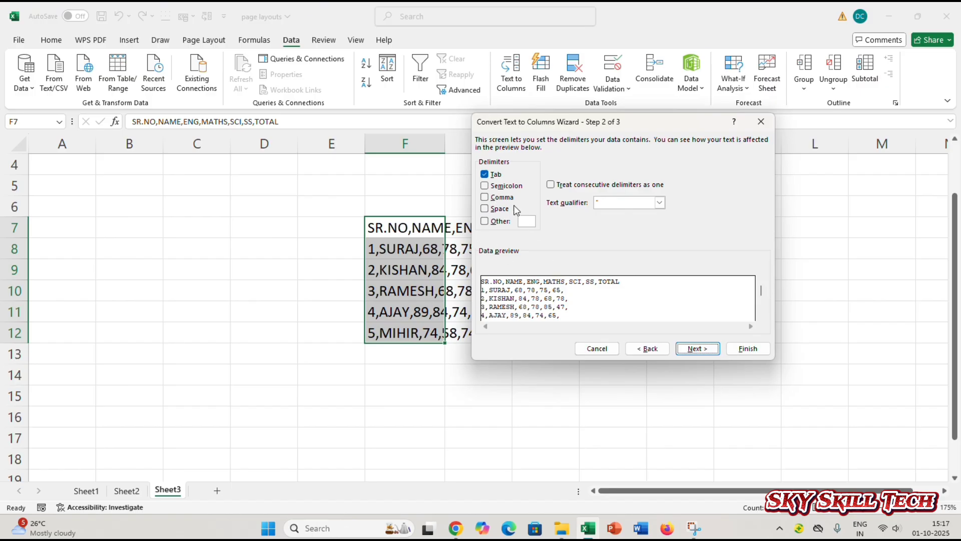
click(493, 198)
click(697, 349)
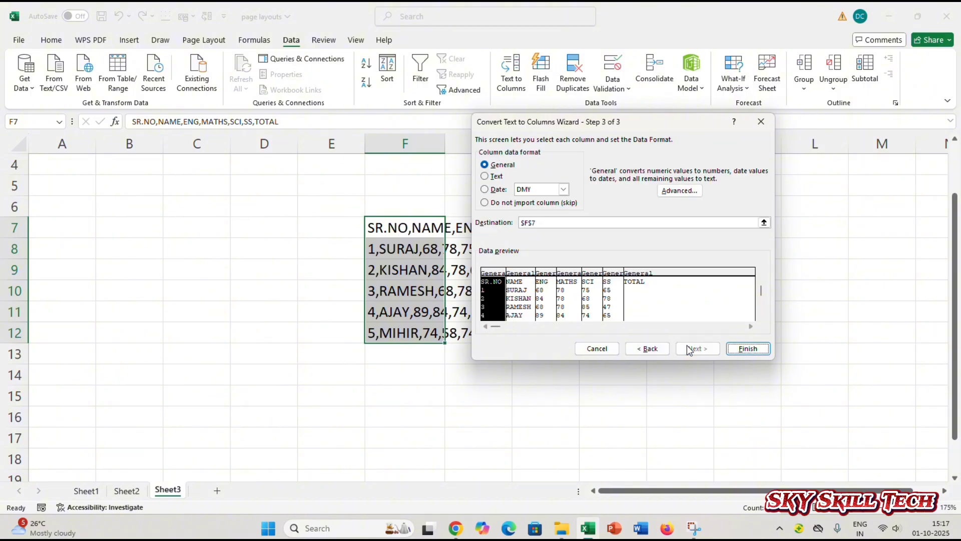
click(748, 349)
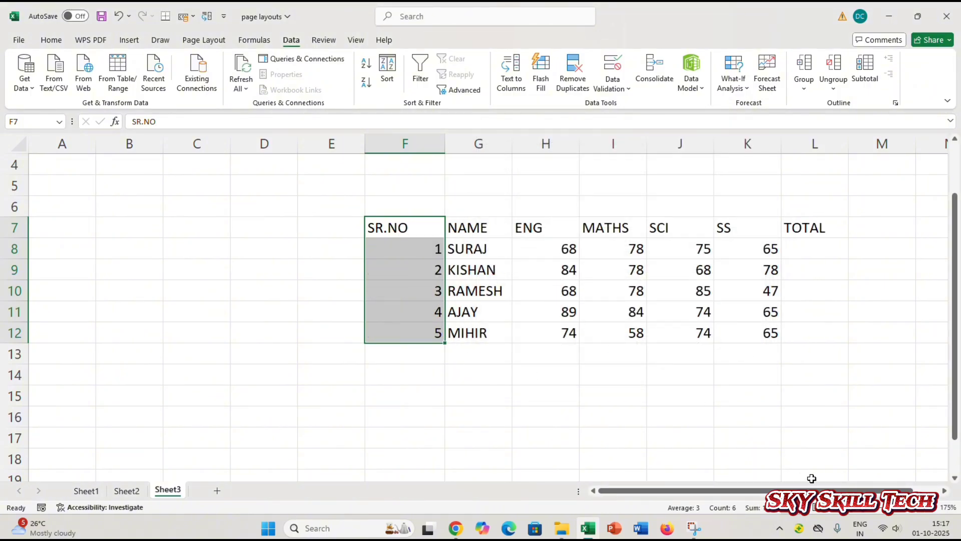
scroll(504, 369, right, 2)
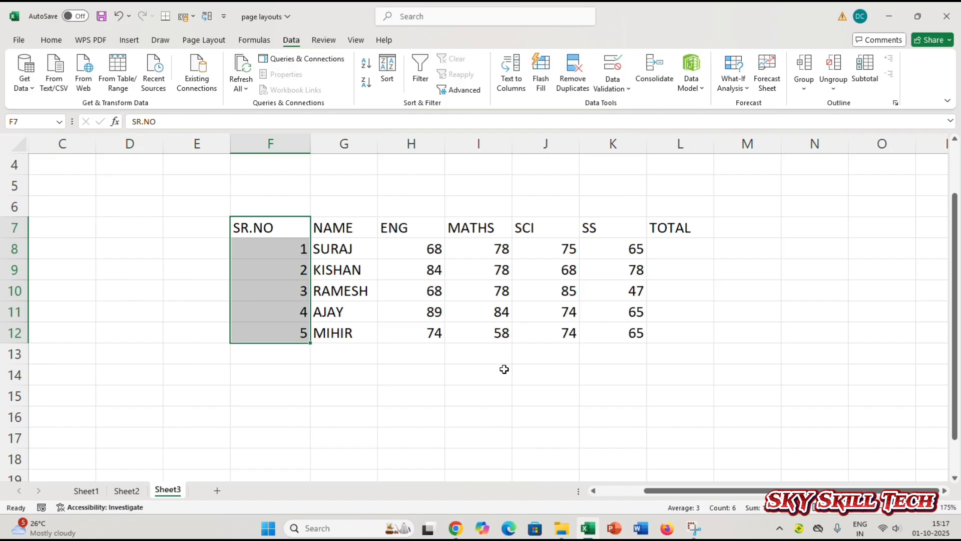
scroll(504, 369, up, 2)
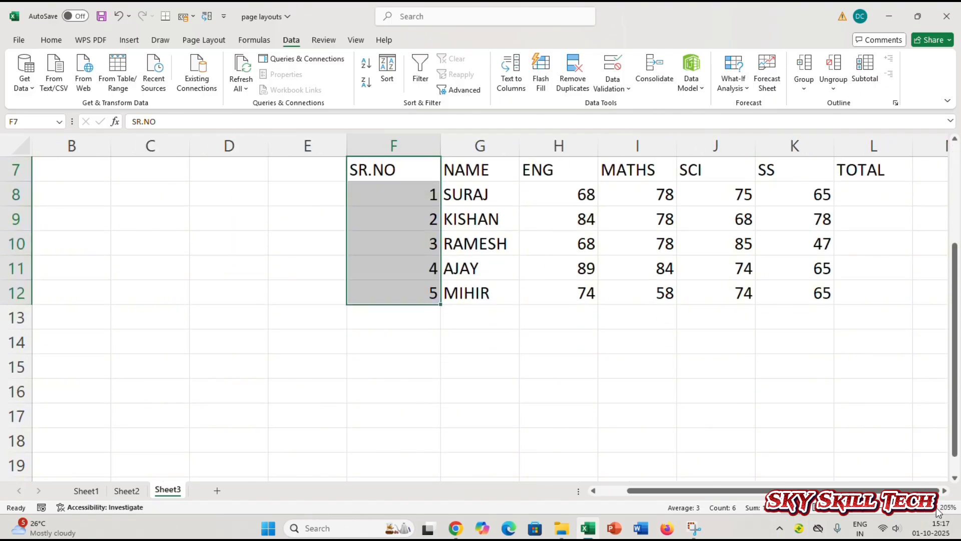
scroll(542, 412, right, 2)
scroll(543, 412, up, 3)
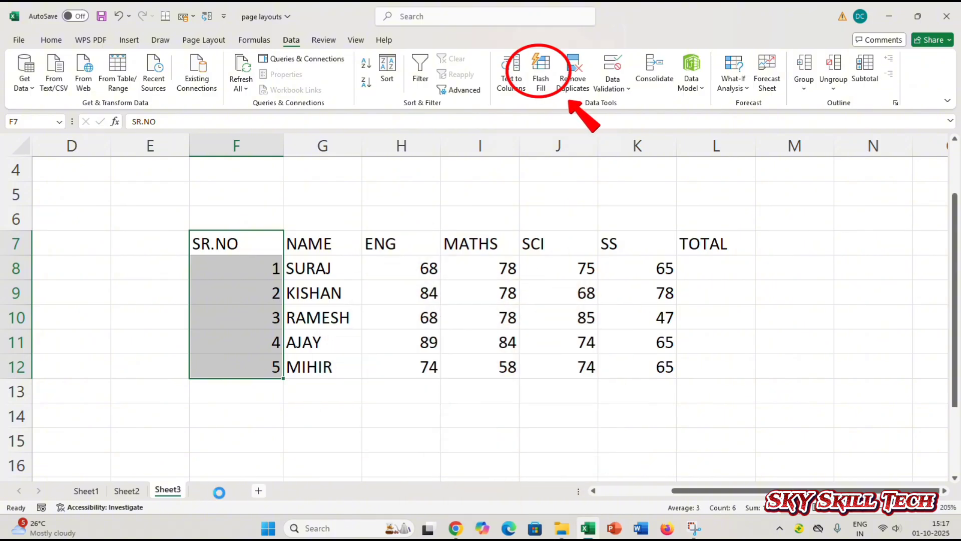
- Add a new worksheet and enter the headers VALUE, CONDITION and ANS in D3:F3
click(219, 492)
scroll(390, 275, up, 7)
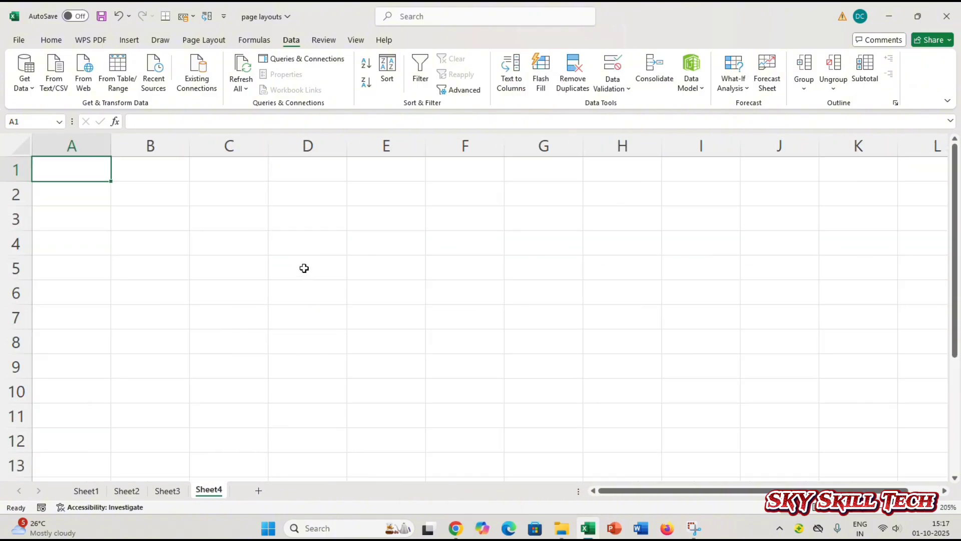
click(298, 222)
text(VALUE)
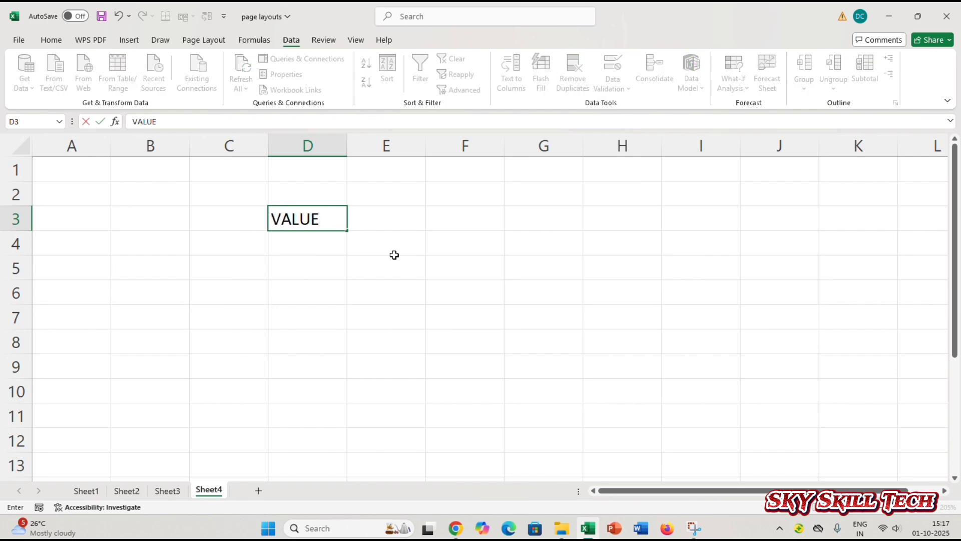
key(Tab)
text(CONDTION)
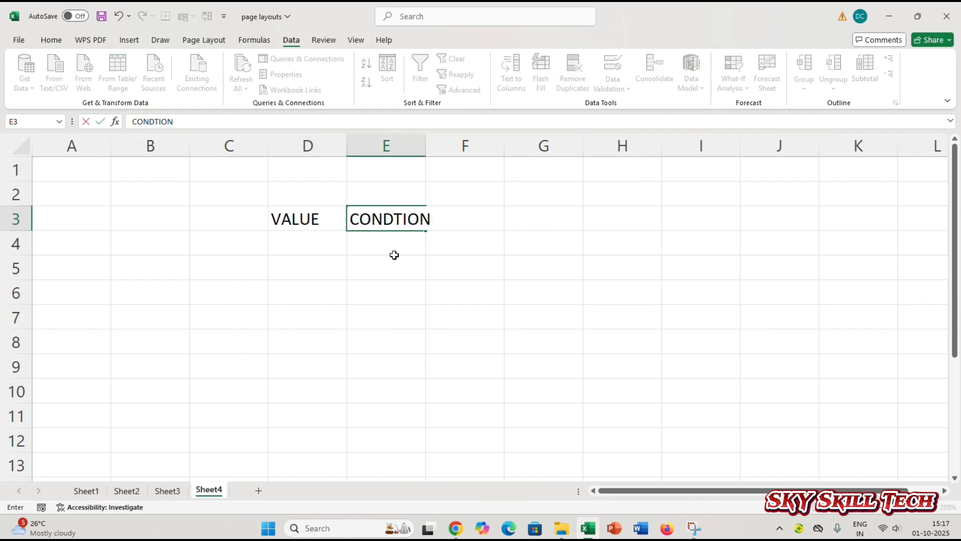
key(Tab)
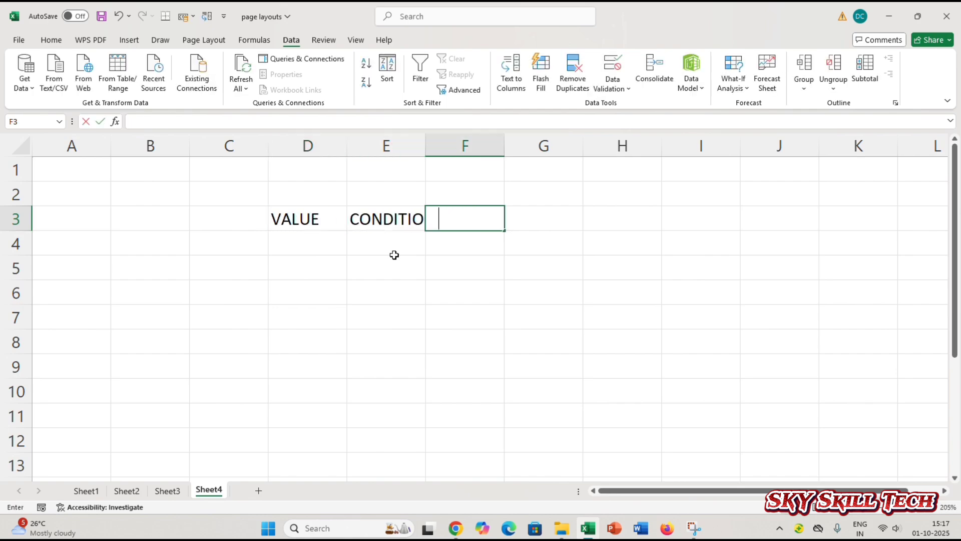
text(ANS)
key(Return)
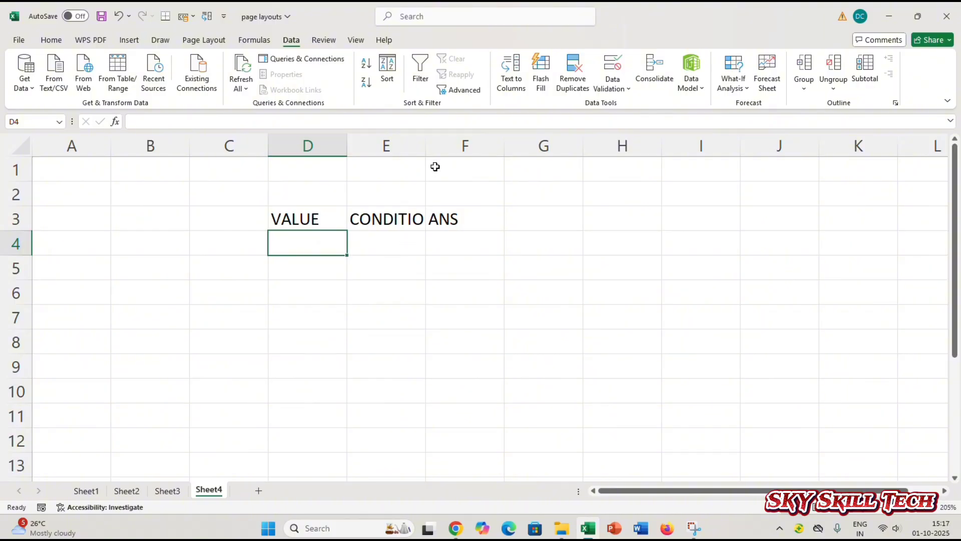
- Widen column E to fit its header and make the headers in D3:F3 bold
drag(425, 146, 467, 146)
click(446, 246)
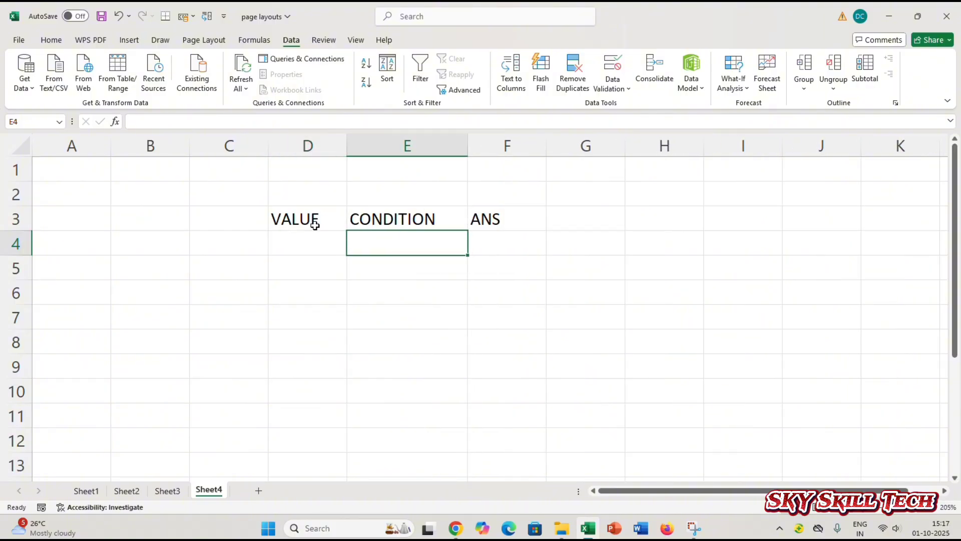
drag(314, 225, 491, 219)
key(ctrl+b)
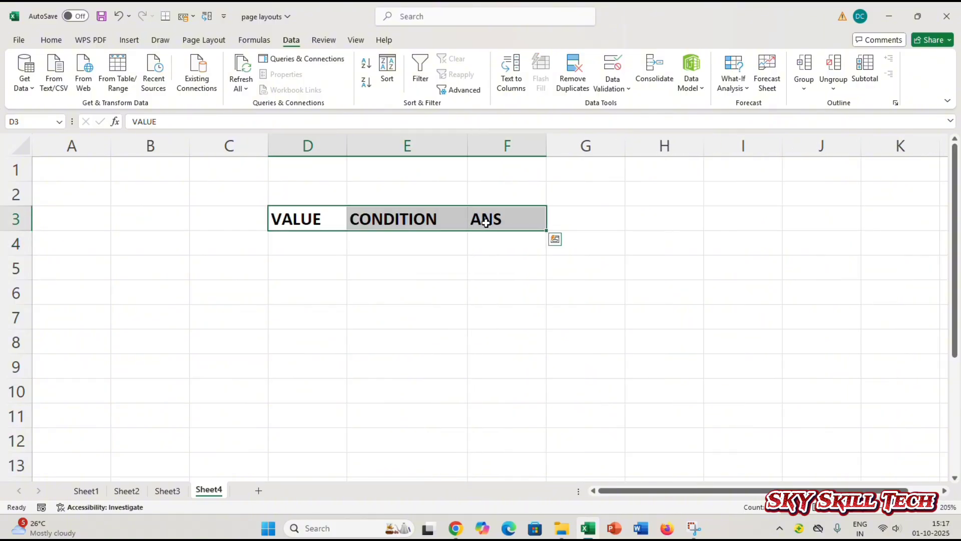
- Enter 11 and 12 in D4 and D5, and extend the number series to 20 in D13
click(297, 248)
text(11)
key(Return)
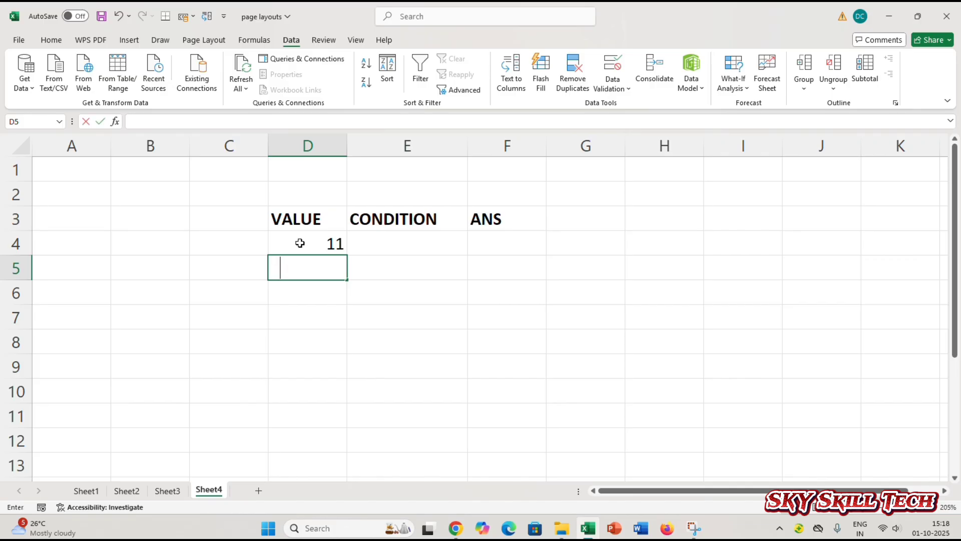
text(12)
key(Return)
drag(299, 242, 349, 461)
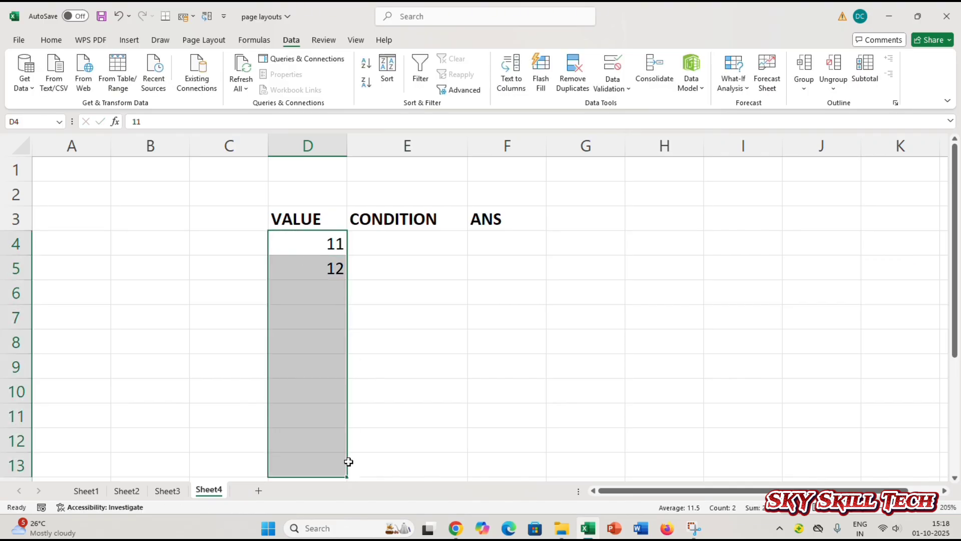
click(370, 248)
- Center the contents of the table body D4:F13 horizontally
drag(328, 242, 525, 462)
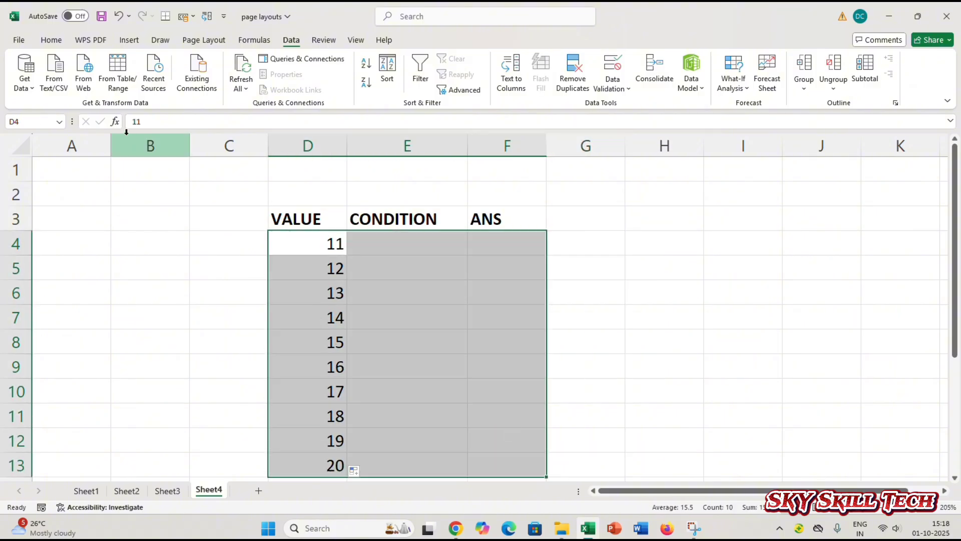
click(51, 40)
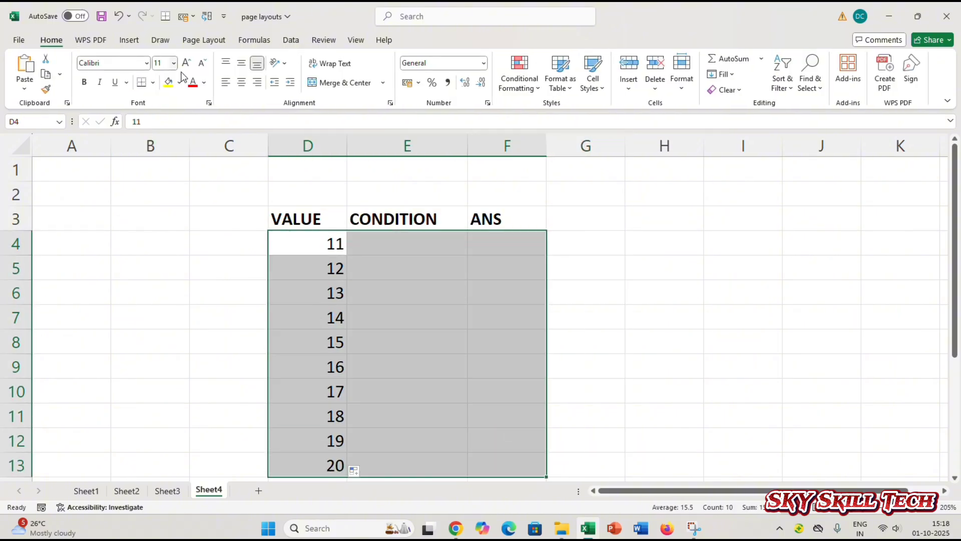
click(242, 85)
click(408, 256)
click(300, 244)
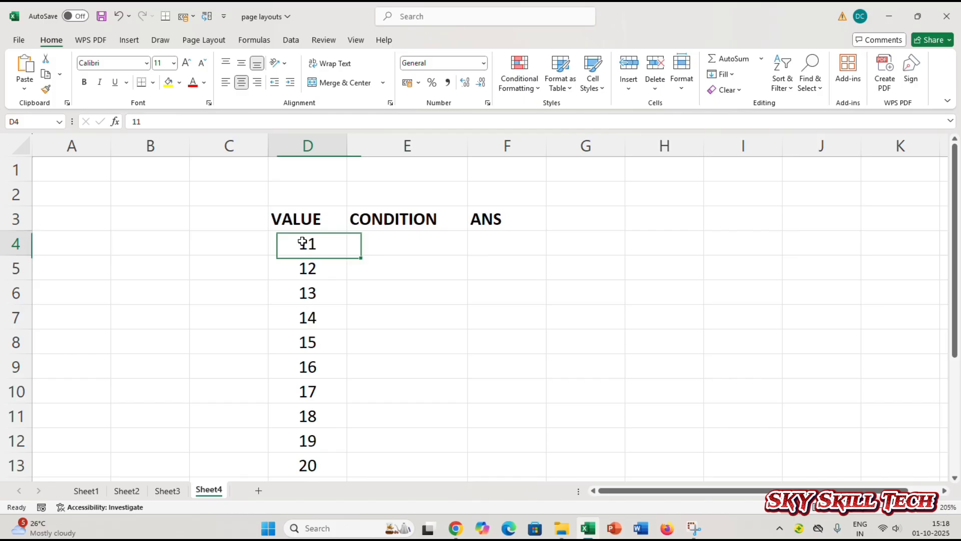
- Enter the formula =D4*D4 in F4 and fill it down through F13
click(488, 236)
text(=)
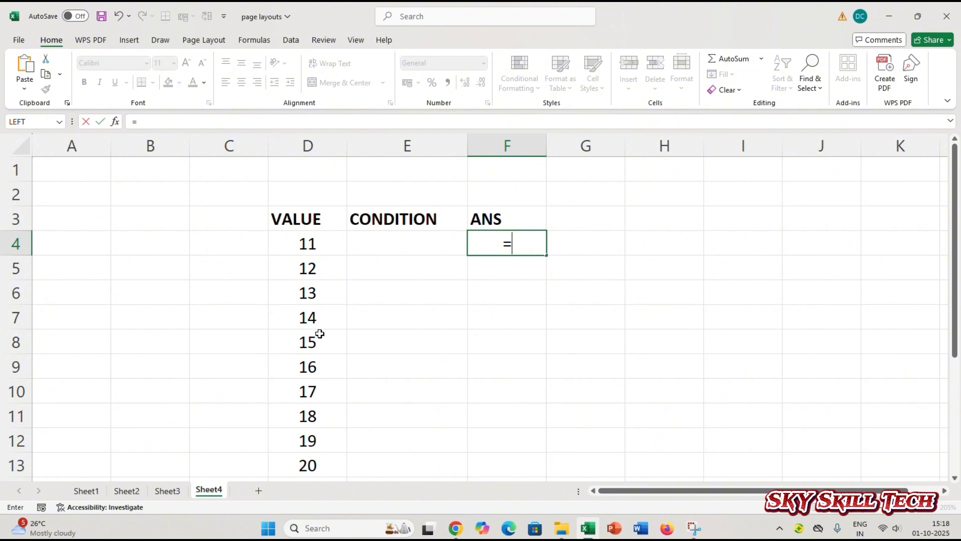
click(322, 247)
text(*)
click(322, 247)
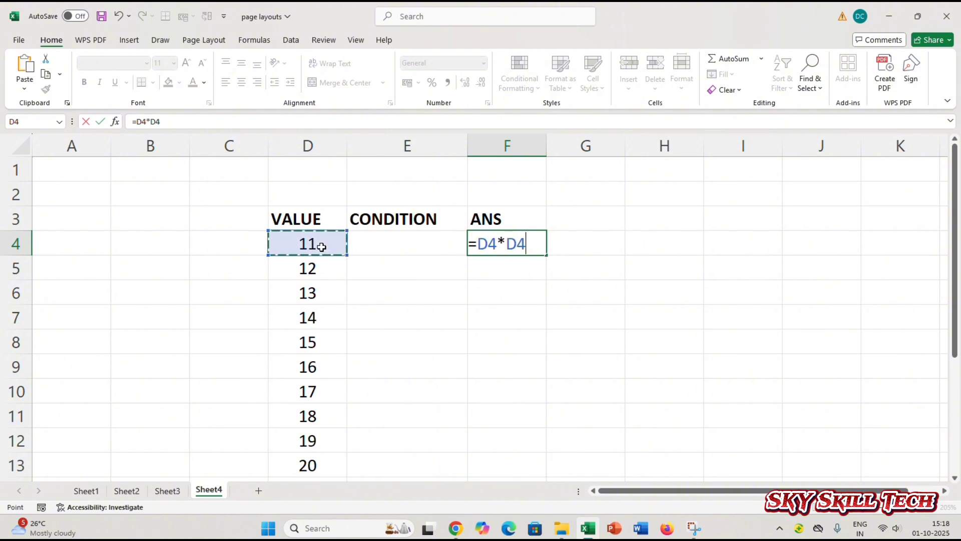
key(Return)
click(506, 245)
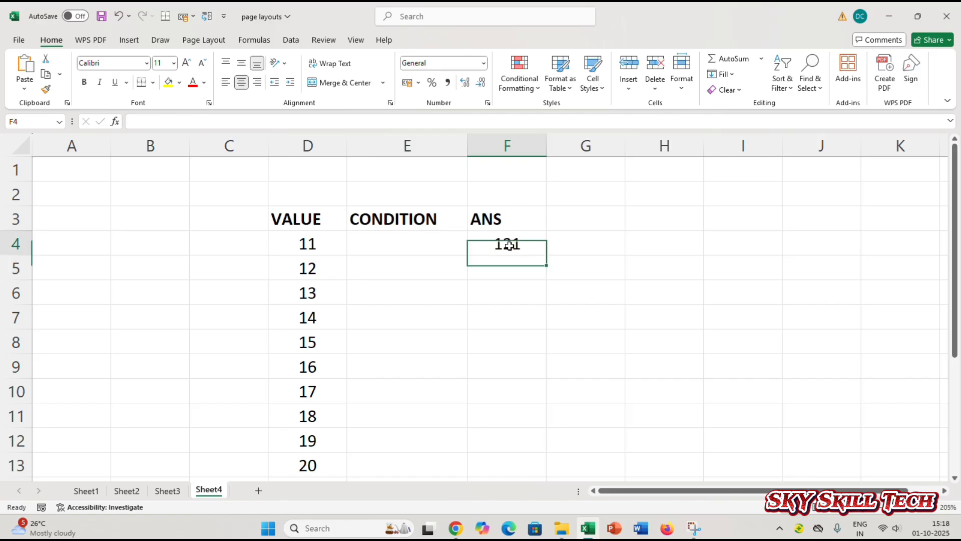
drag(548, 258, 540, 473)
click(506, 266)
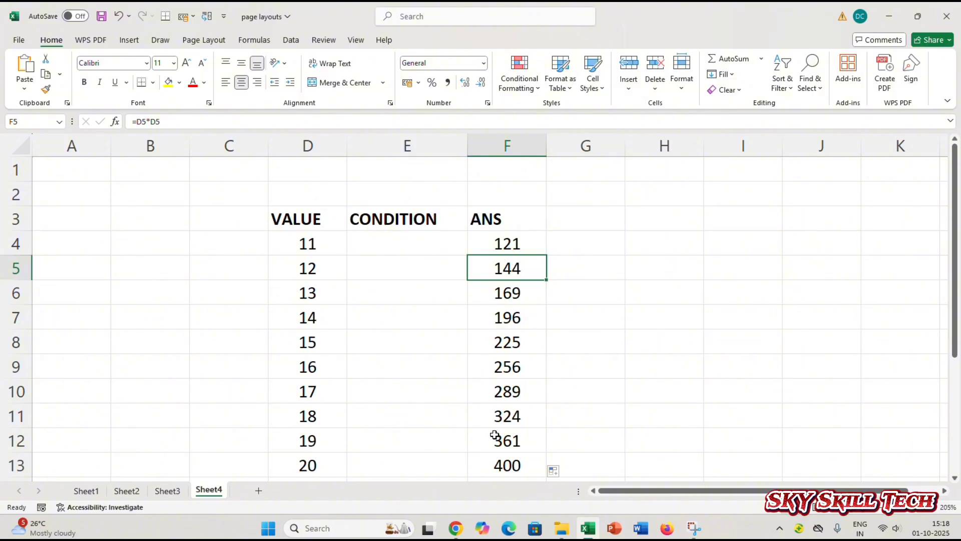
- Enter the sample text 11*11 in E4 under the CONDITION header
click(439, 372)
click(395, 236)
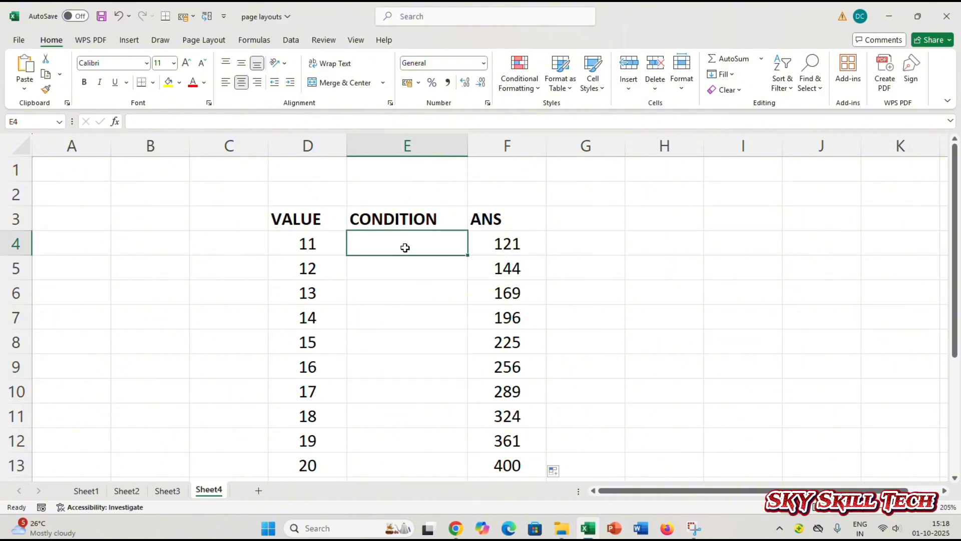
text(11*11)
key(Return)
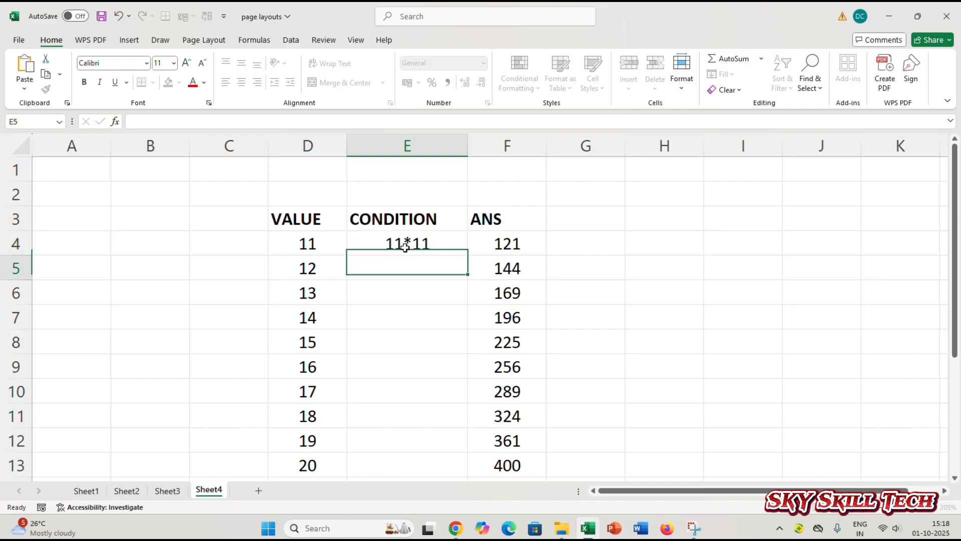
click(519, 249)
click(420, 317)
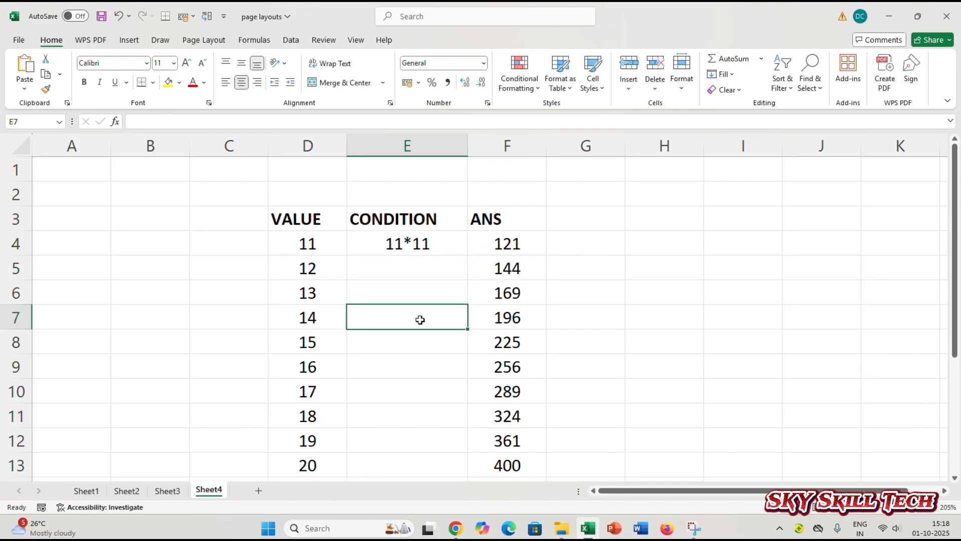
click(400, 268)
click(397, 244)
click(379, 269)
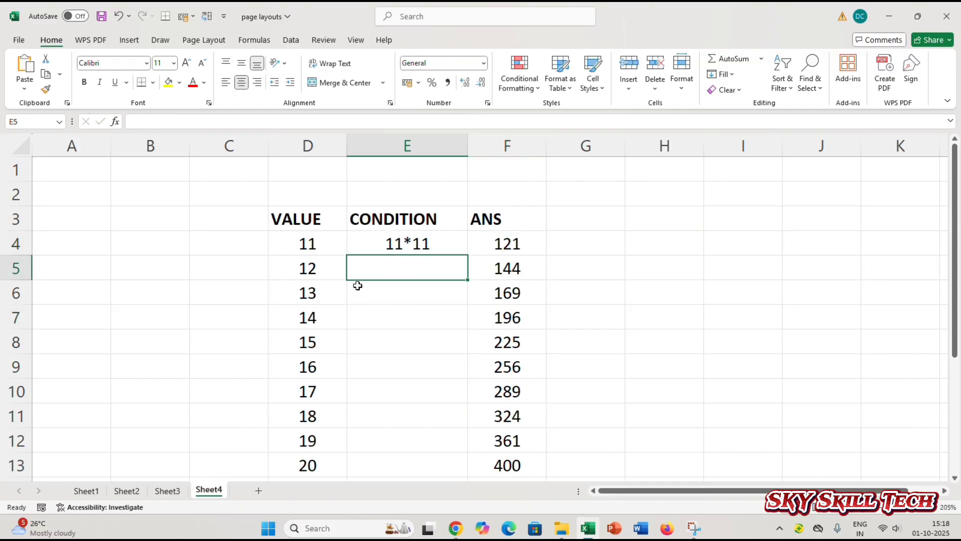
click(331, 311)
click(401, 301)
click(382, 360)
click(394, 417)
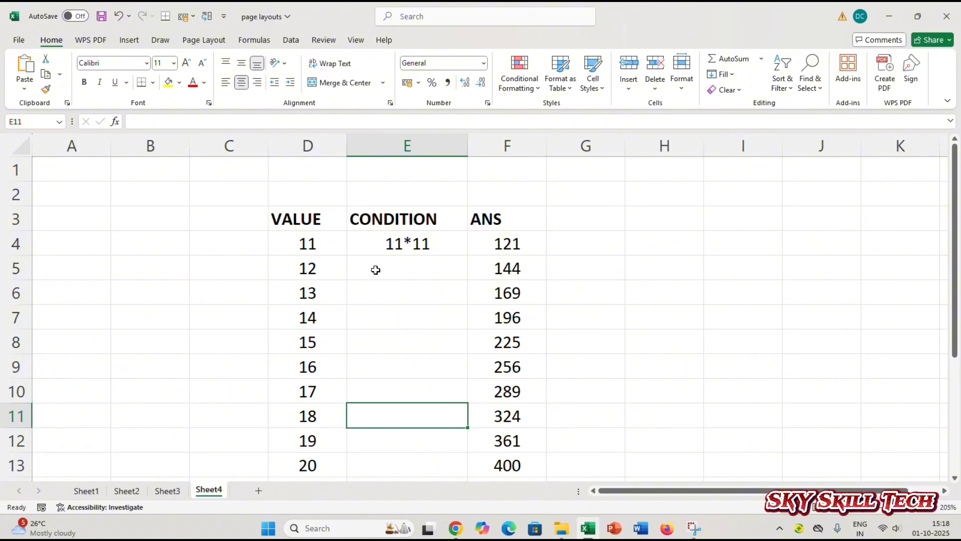
drag(379, 266, 406, 417)
click(628, 387)
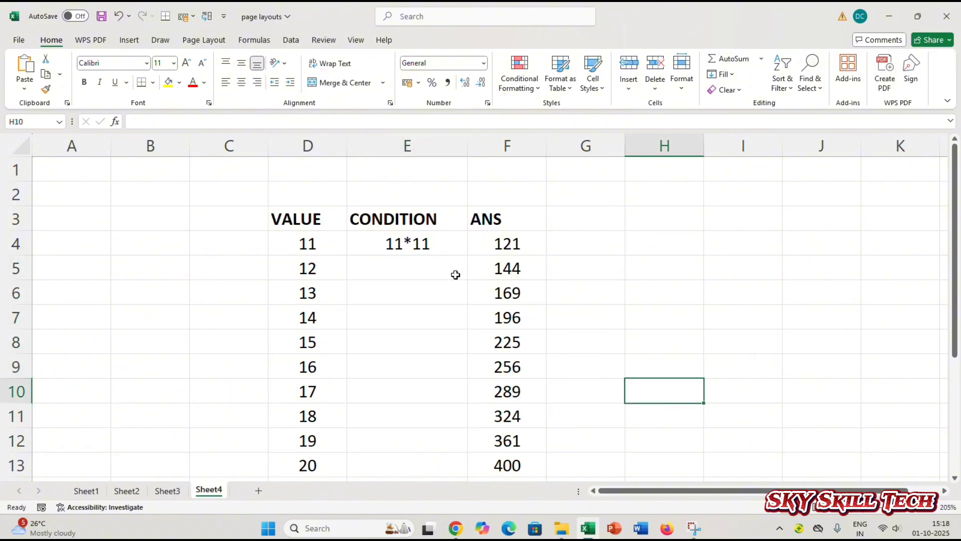
click(420, 265)
click(408, 324)
click(409, 271)
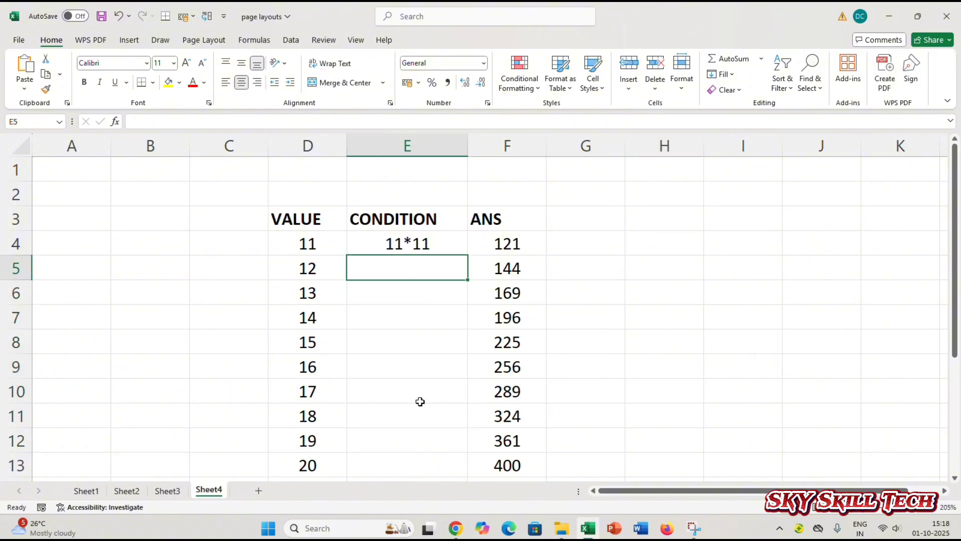
- Flash Fill the CONDITION column from E5 down to E13, following the 11*11 sample in E4
click(290, 40)
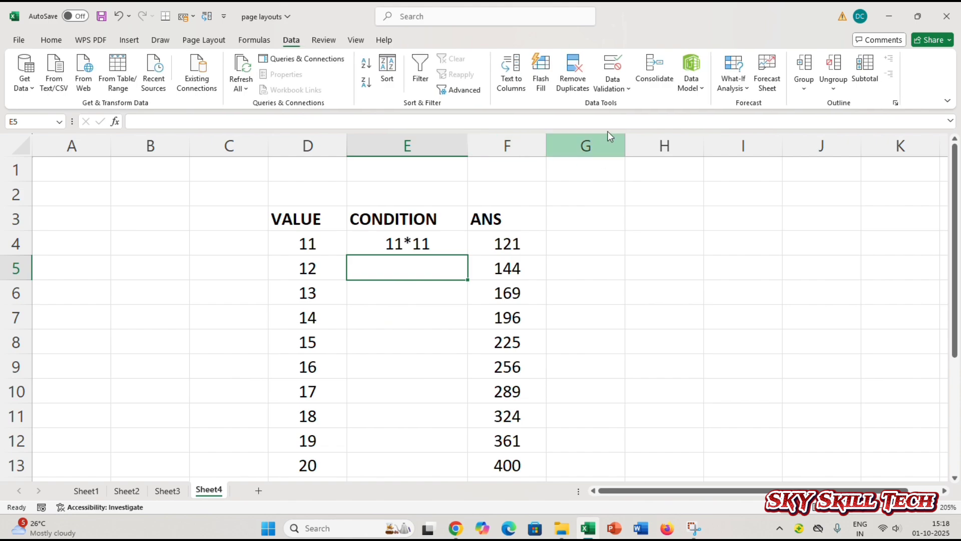
click(540, 73)
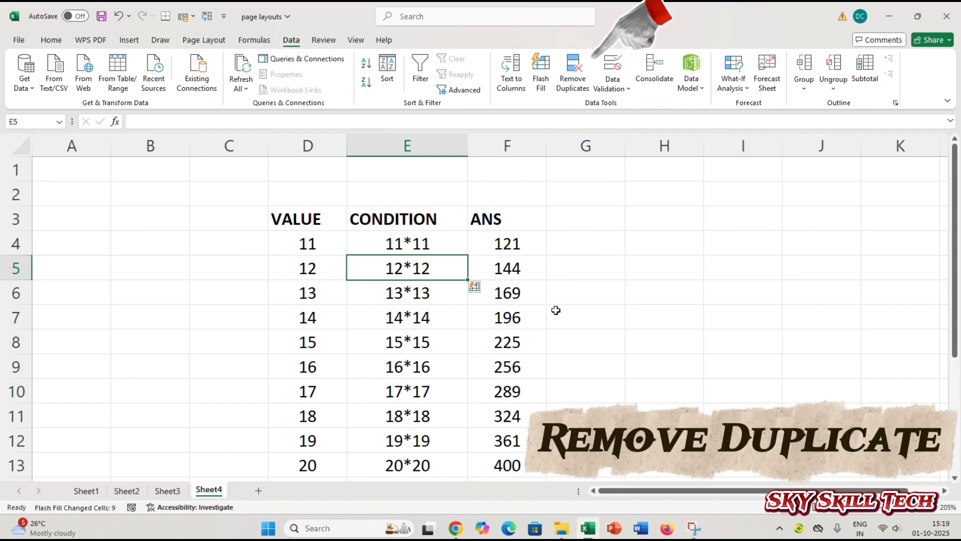
click(594, 301)
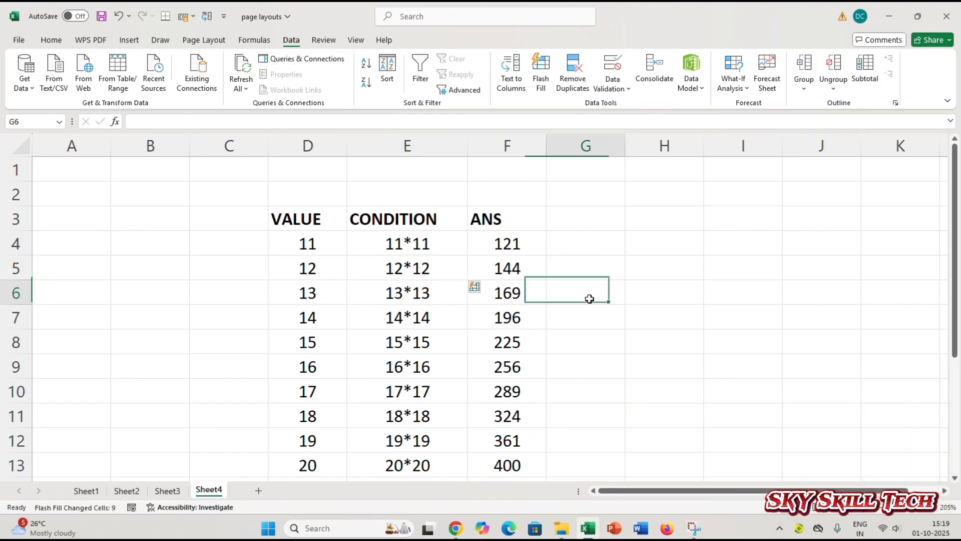
- On Sheet3, copy the first two student rows F8:K9 and paste them below the table at F13
click(167, 490)
click(409, 314)
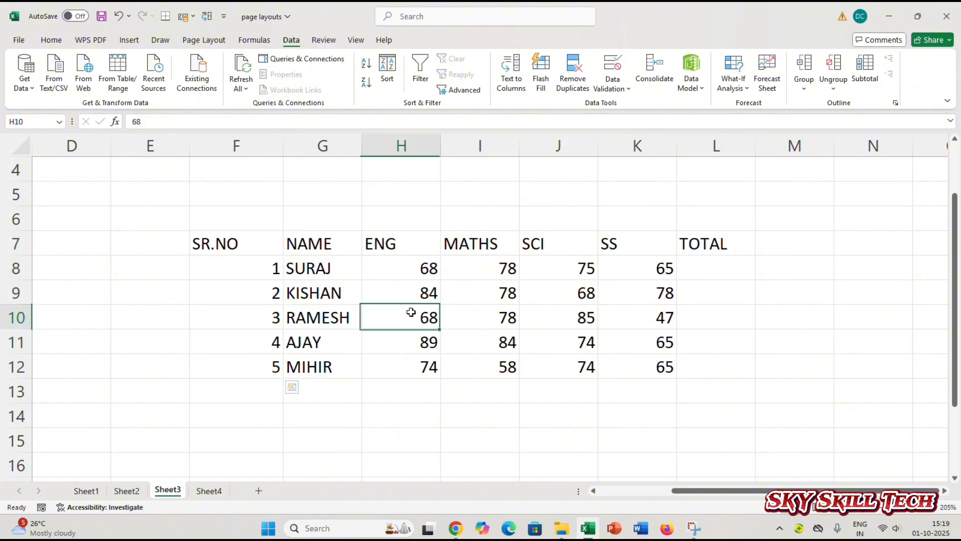
scroll(479, 338, down, 1)
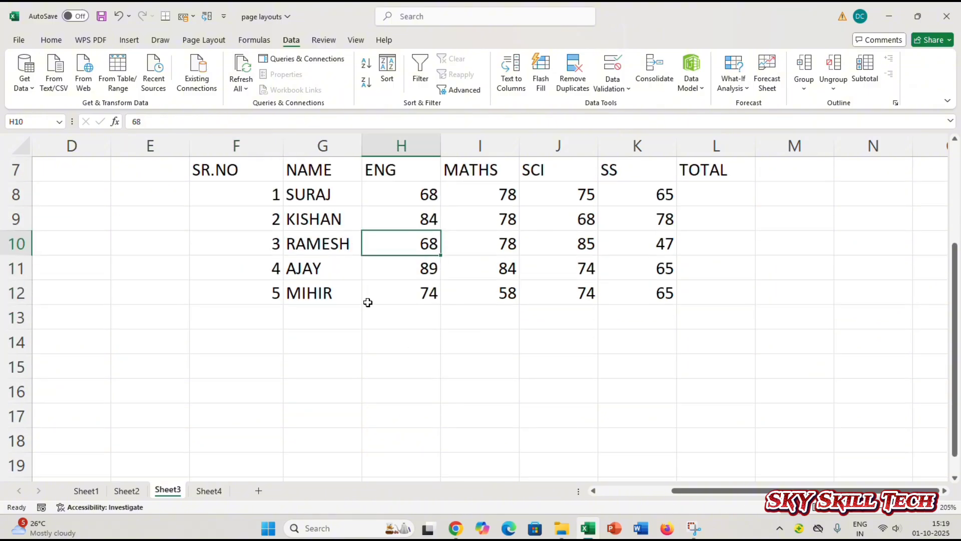
click(275, 268)
click(305, 291)
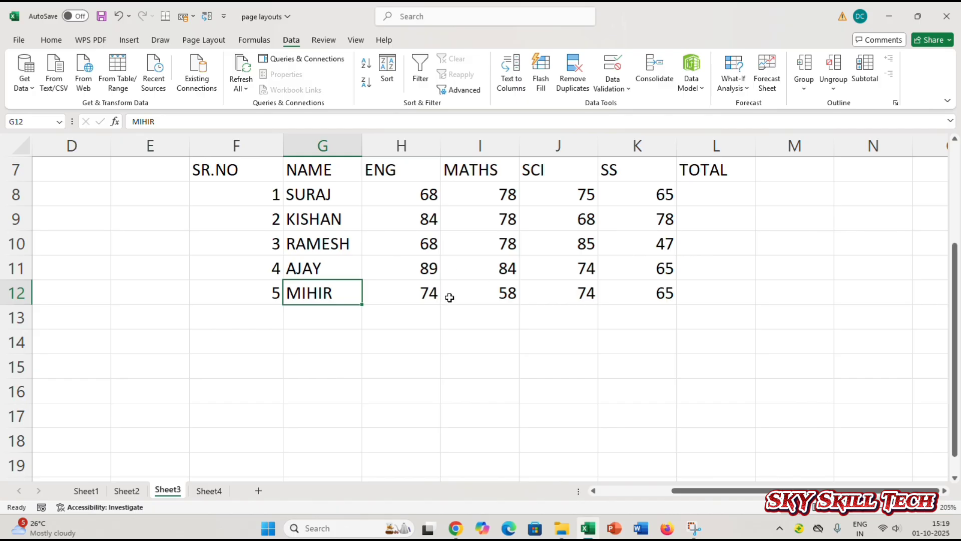
drag(274, 203, 639, 226)
key(ctrl+c)
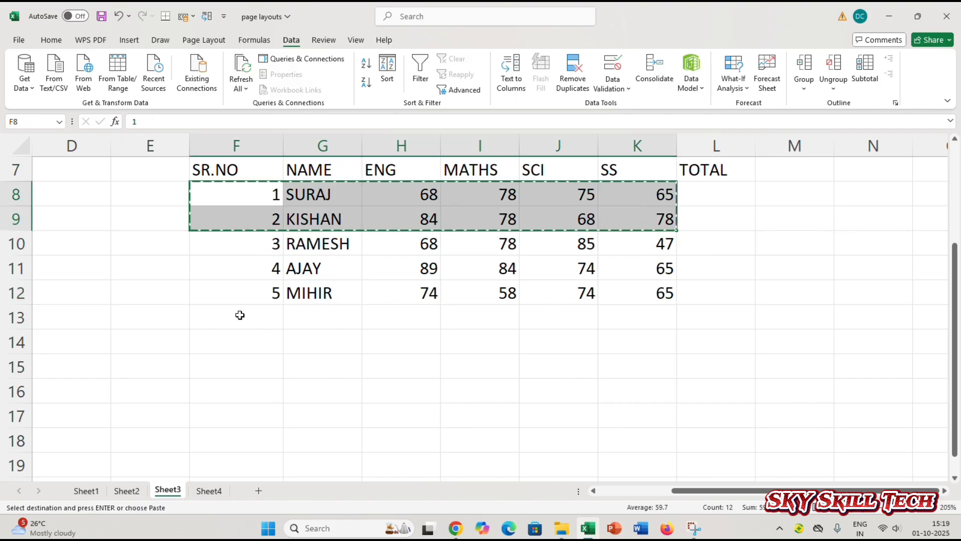
click(241, 315)
key(ctrl+v)
click(563, 378)
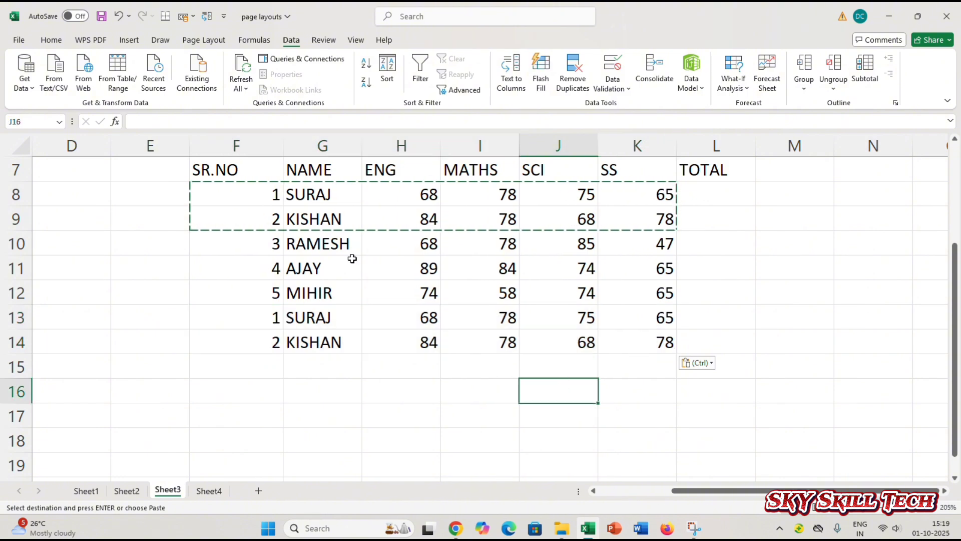
click(458, 264)
click(358, 261)
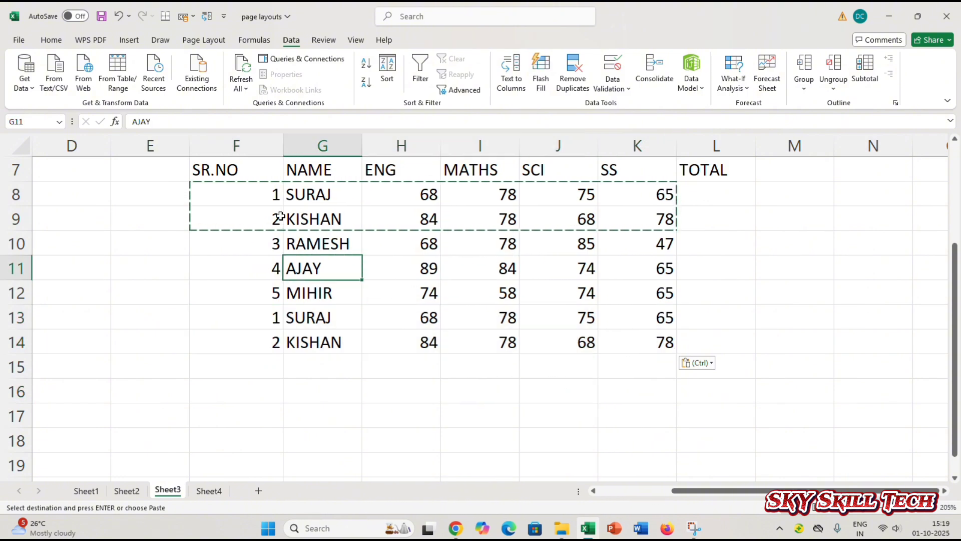
click(272, 199)
click(550, 267)
drag(350, 311, 644, 336)
click(491, 352)
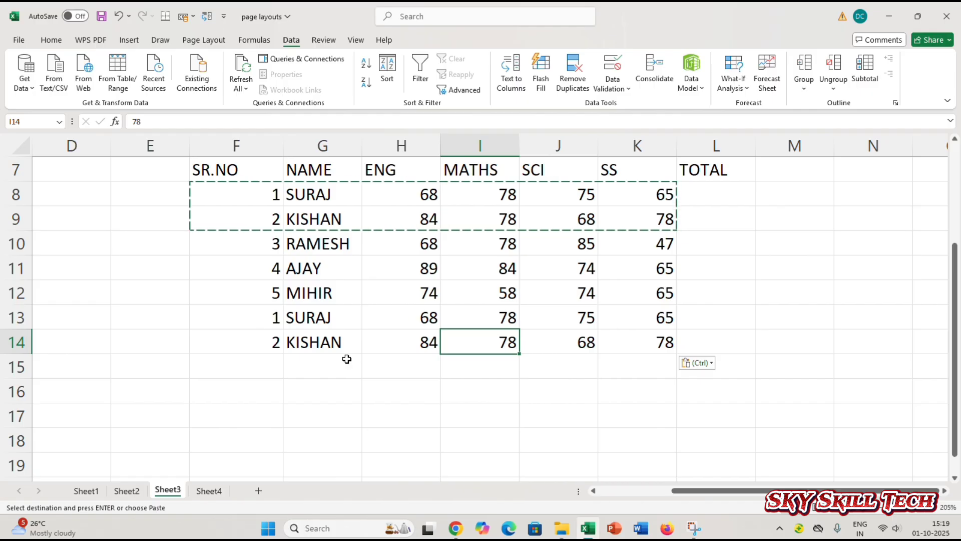
- Remove duplicate rows from the student marks table, comparing all columns and treating the first row as headers
click(310, 247)
click(573, 73)
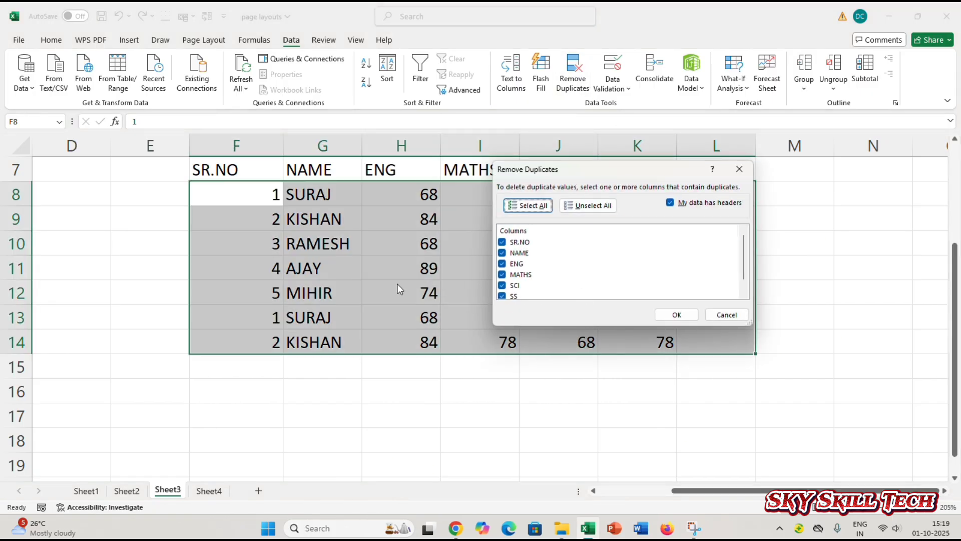
click(676, 314)
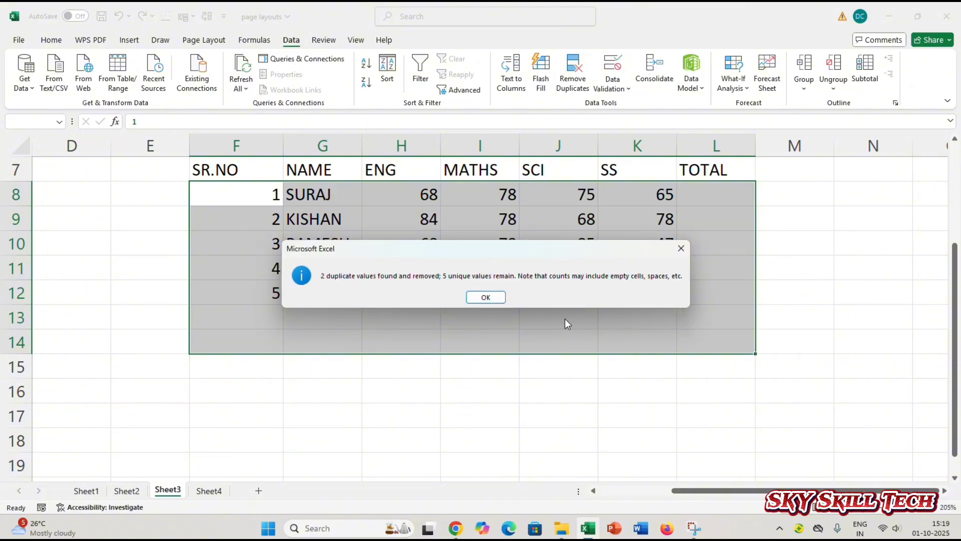
click(485, 297)
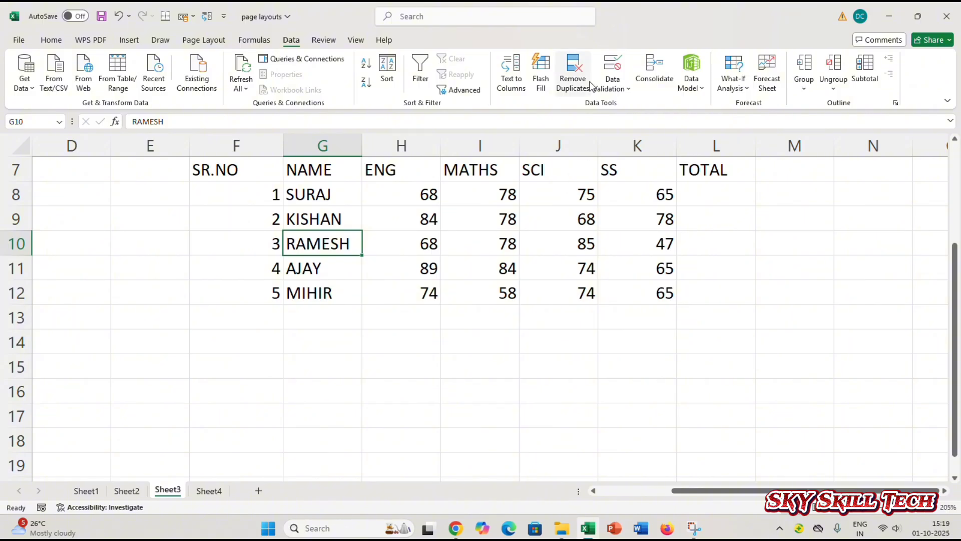
click(267, 317)
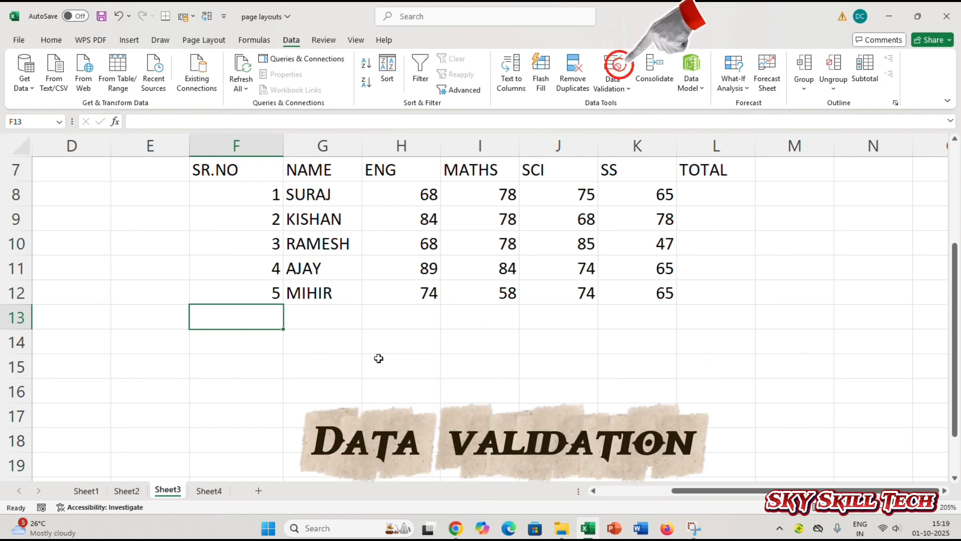
scroll(379, 358, down, 1)
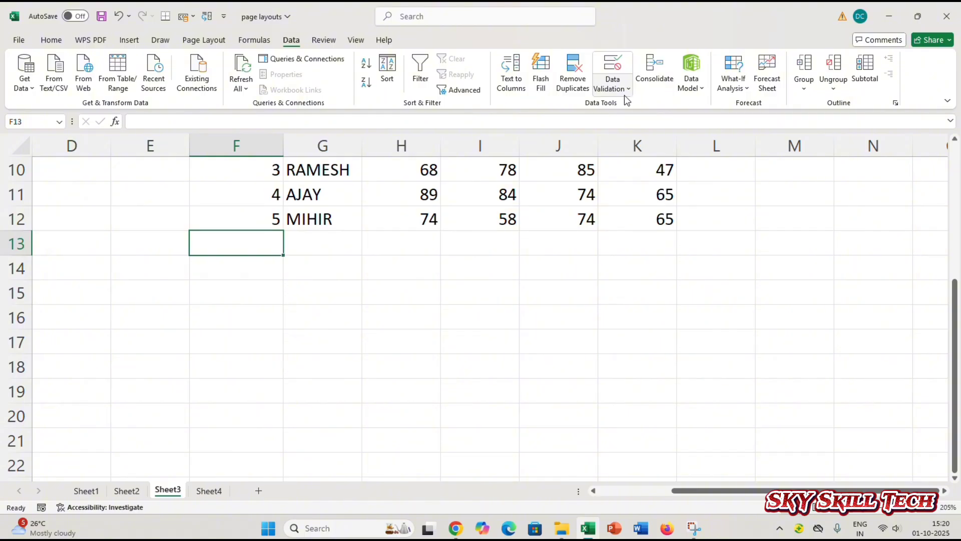
click(275, 364)
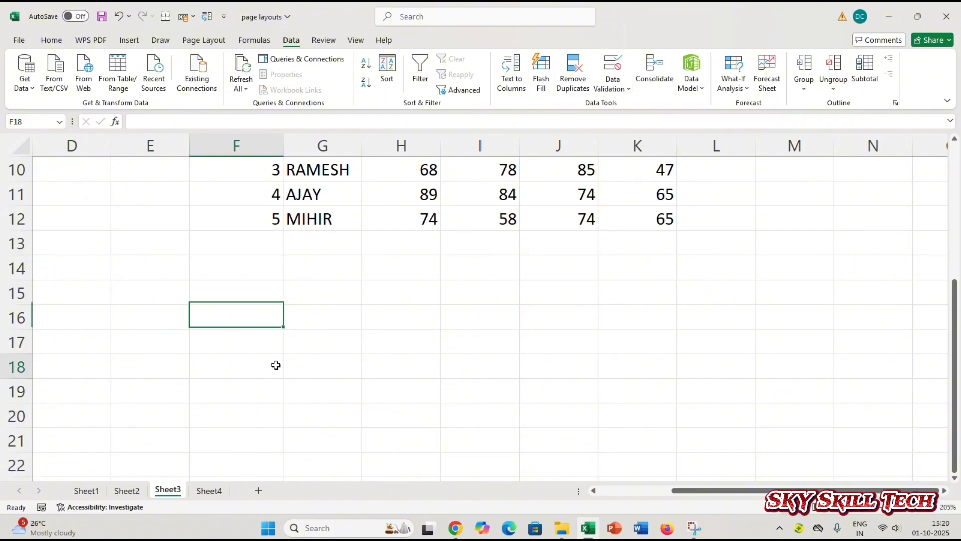
scroll(435, 307, down, 1)
scroll(436, 308, up, 3)
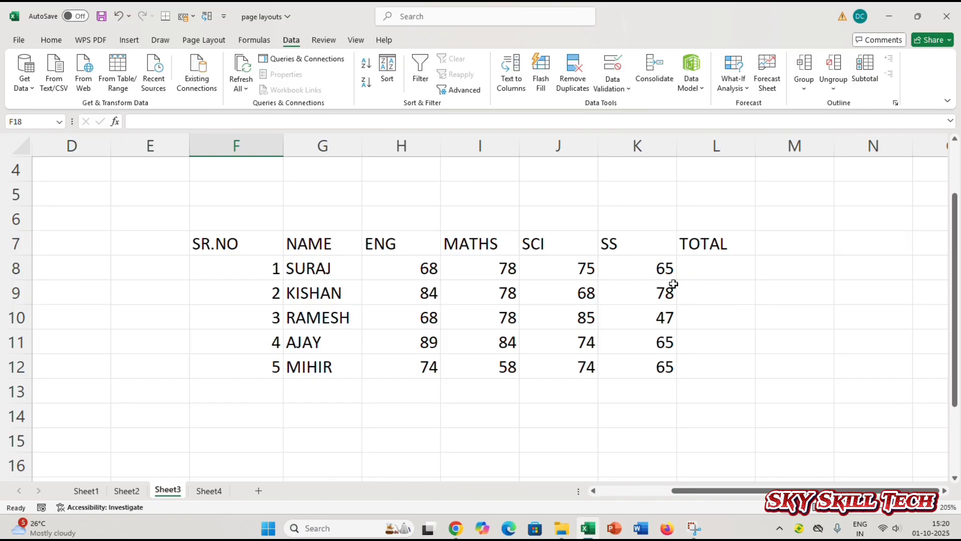
click(605, 351)
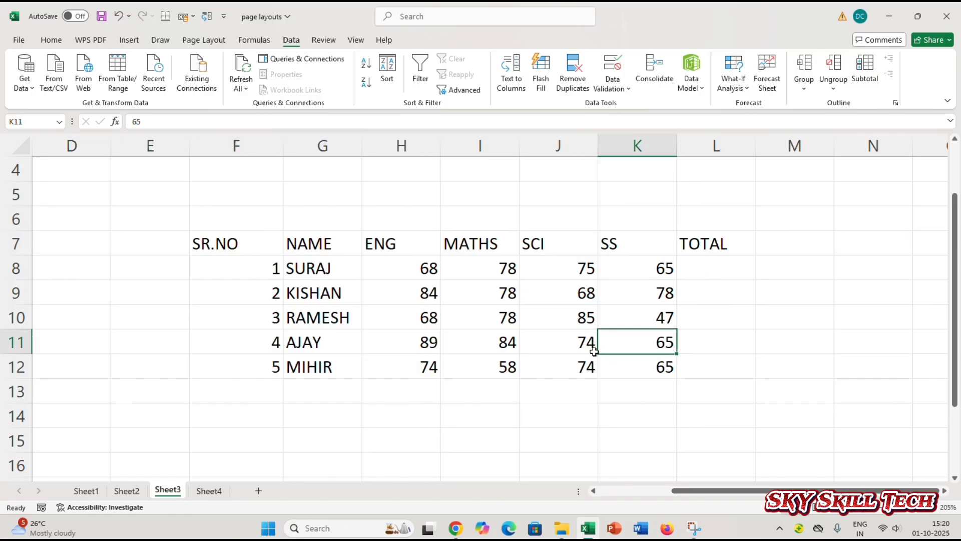
drag(403, 268, 629, 358)
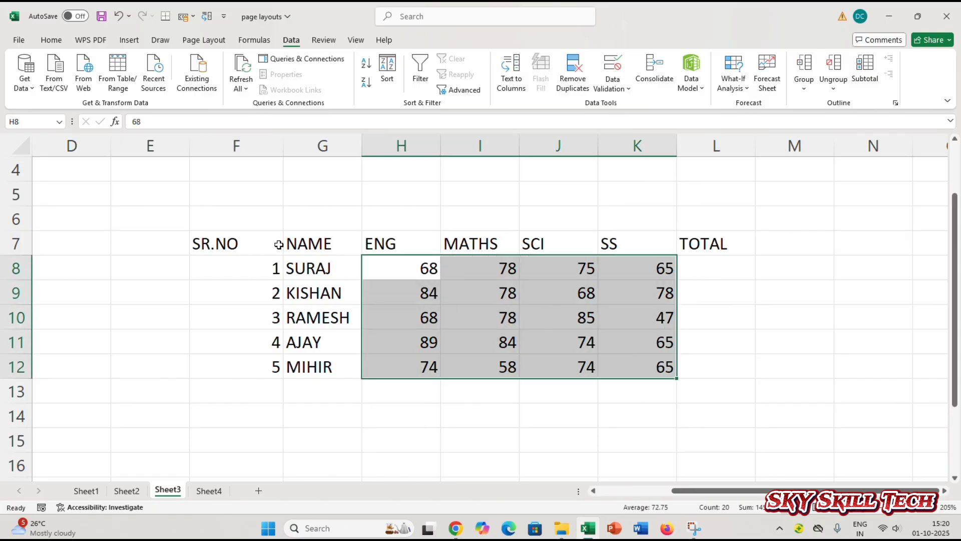
- Apply All Borders to the whole student marks table F7:L12
click(311, 273)
key(ctrl+a)
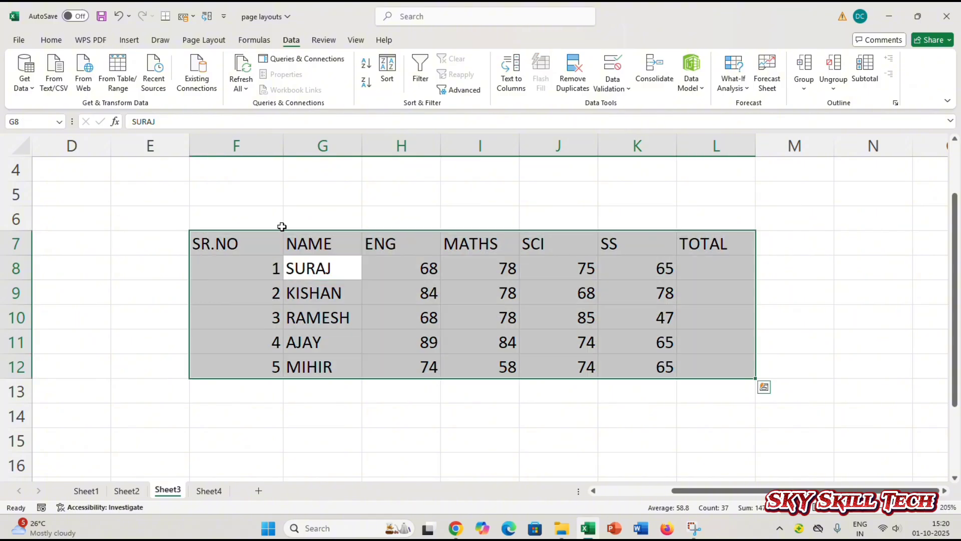
click(52, 40)
click(153, 82)
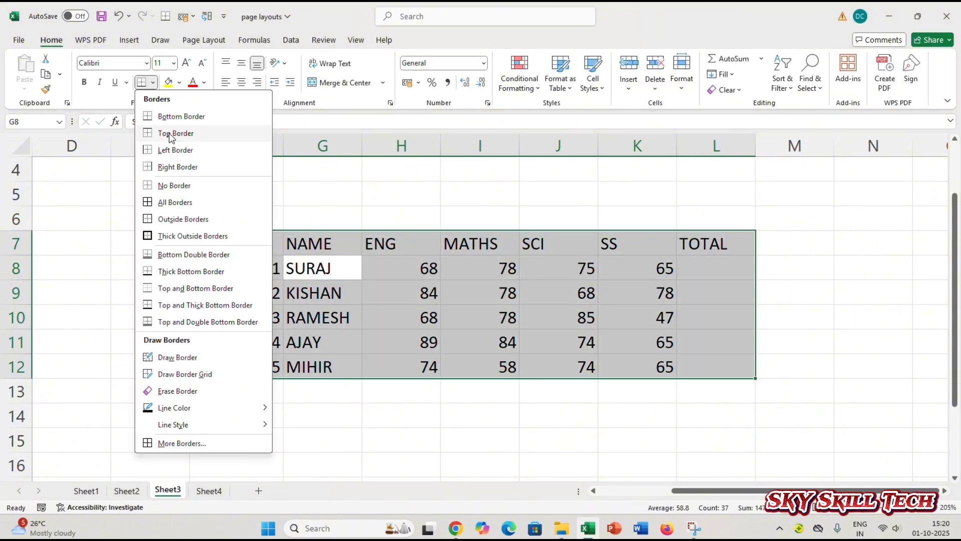
click(170, 203)
click(637, 318)
click(718, 338)
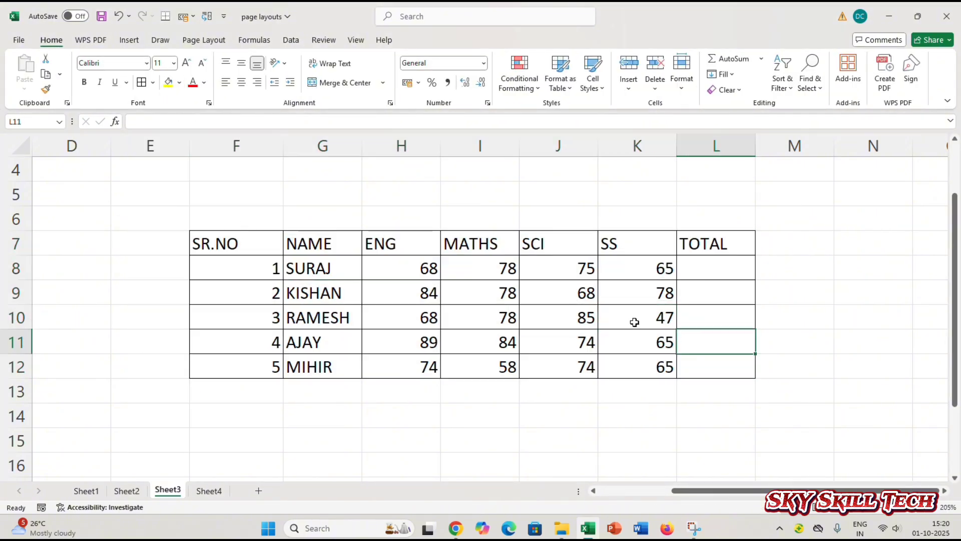
- Make the header row F7:L7 of the marks table bold
drag(235, 244, 725, 246)
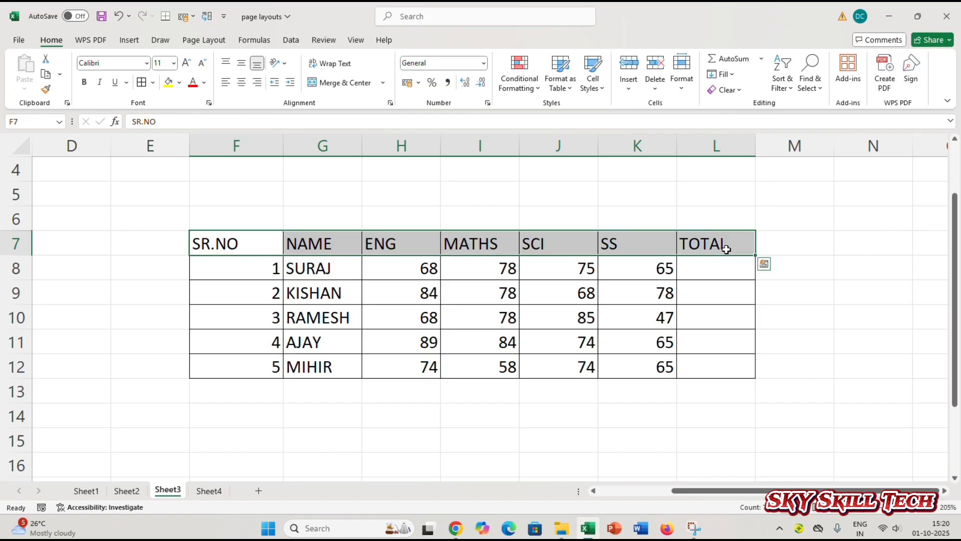
key(ctrl+b)
click(666, 294)
click(403, 256)
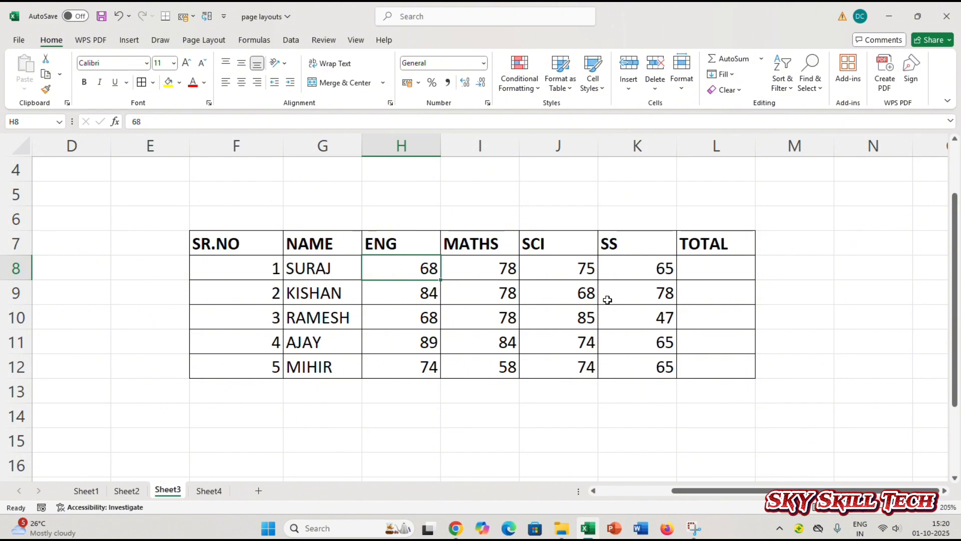
- Define a data validation rule for the marks in H8:K12 that allows whole numbers with the between condition
scroll(607, 300, up, 1)
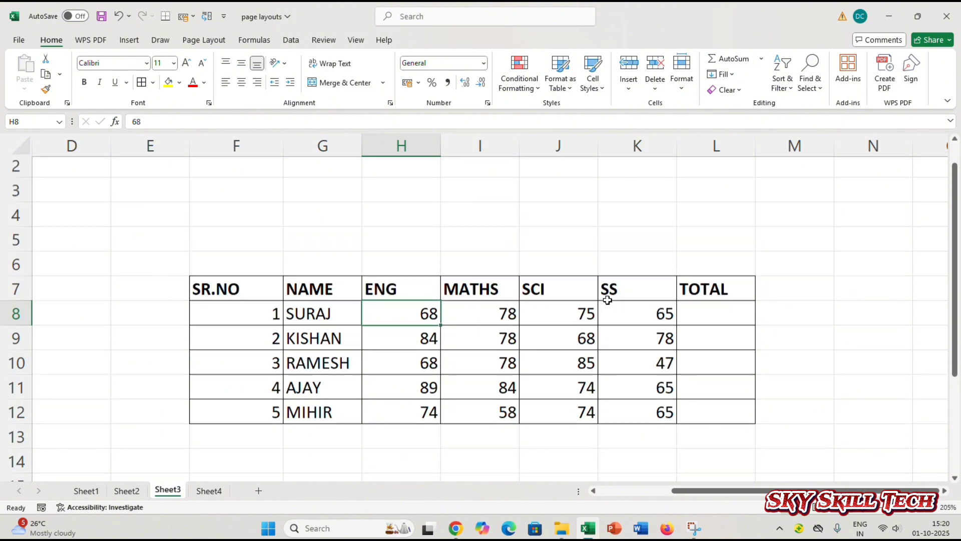
scroll(583, 390, down, 1)
click(534, 383)
drag(431, 271, 657, 369)
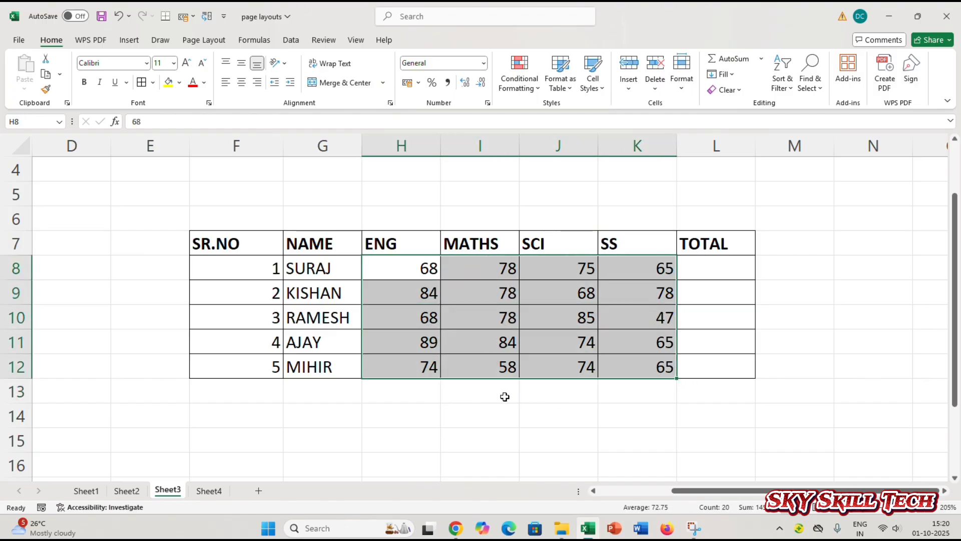
click(289, 41)
click(611, 79)
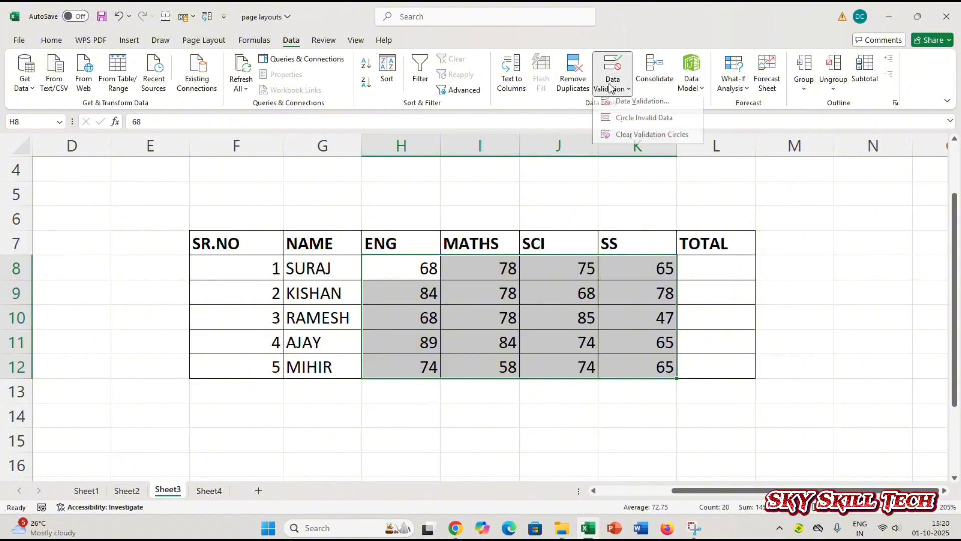
click(628, 104)
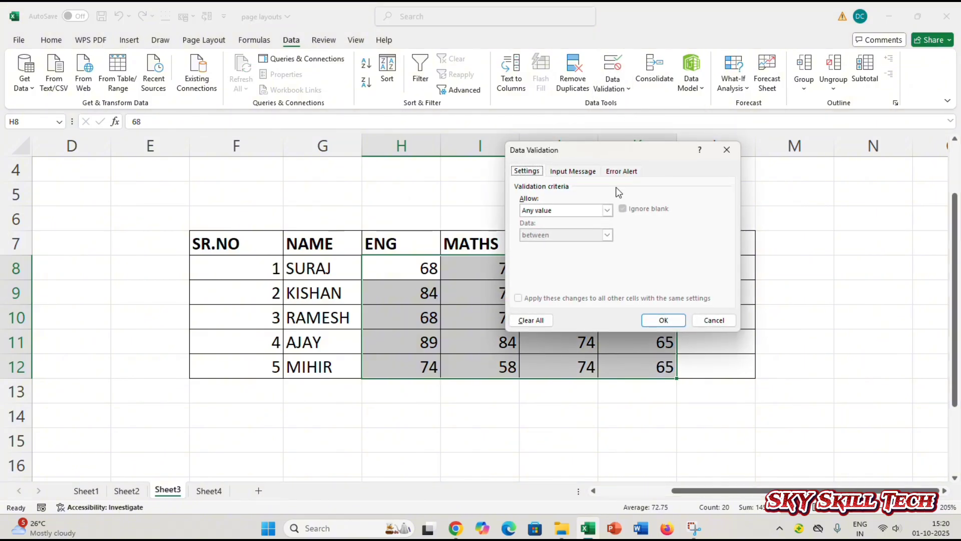
drag(583, 158, 672, 136)
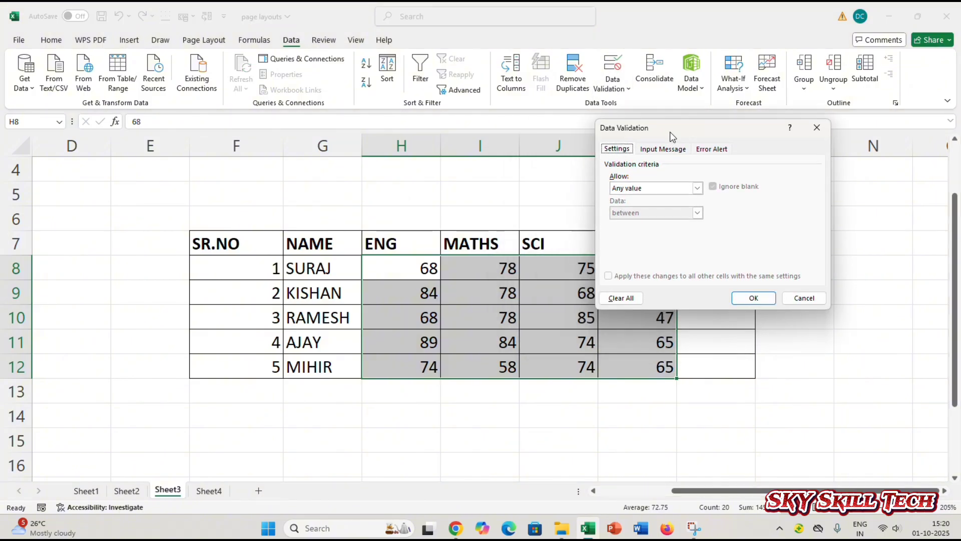
click(657, 186)
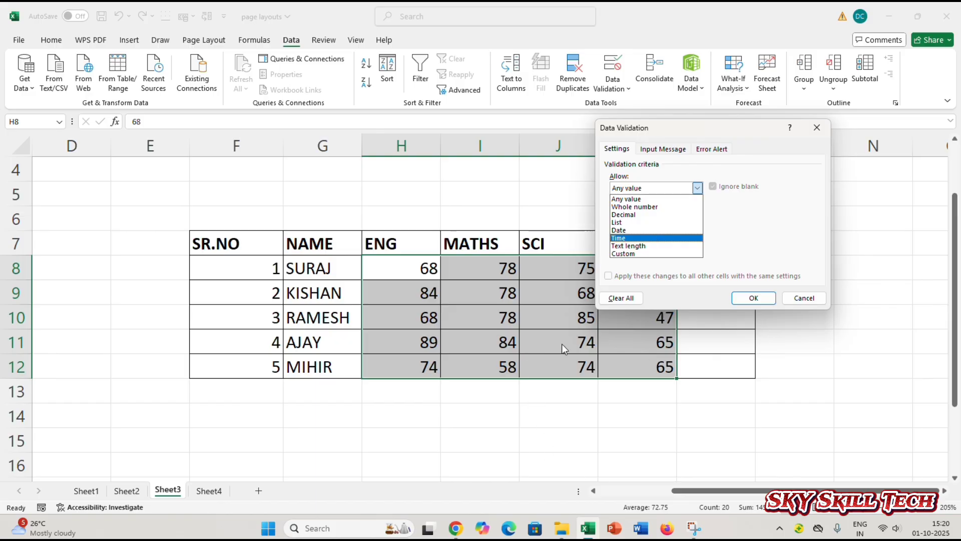
click(633, 207)
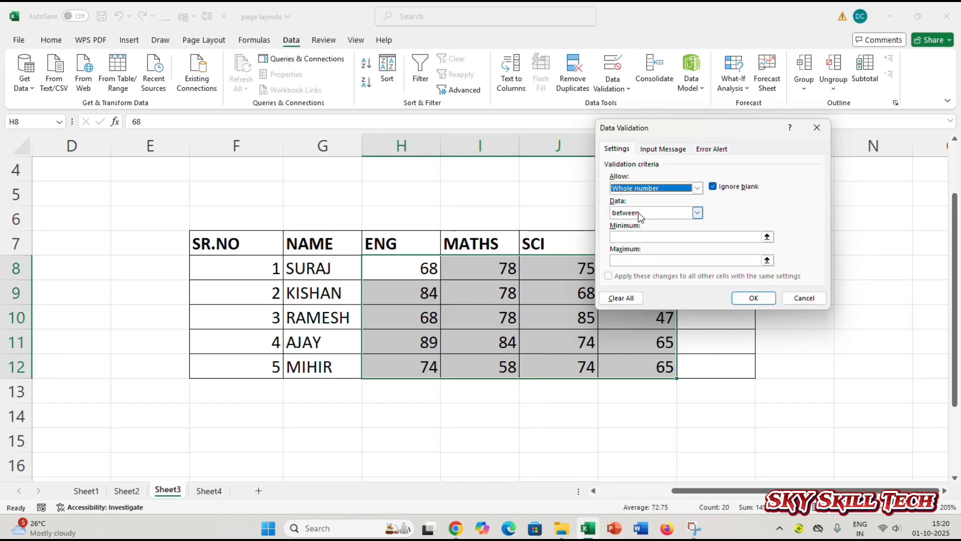
click(638, 214)
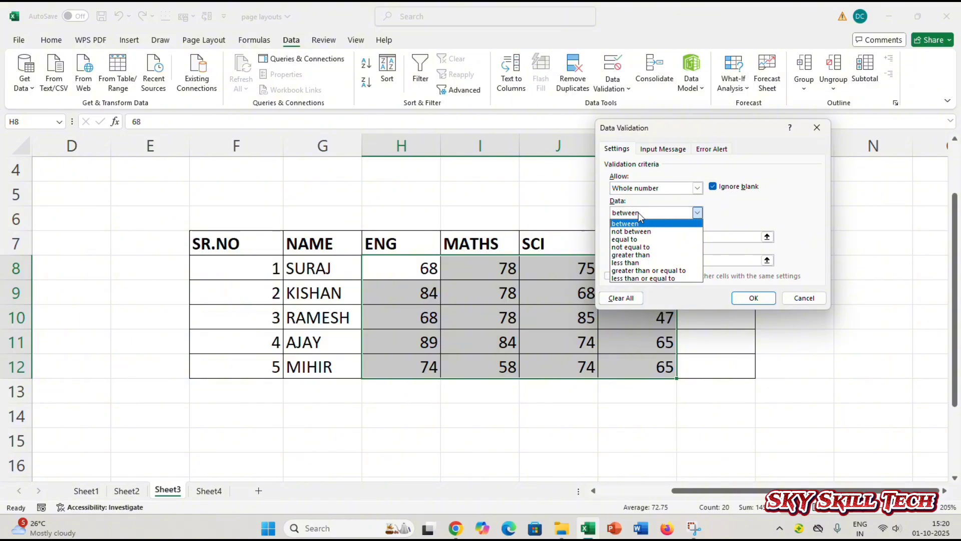
click(638, 212)
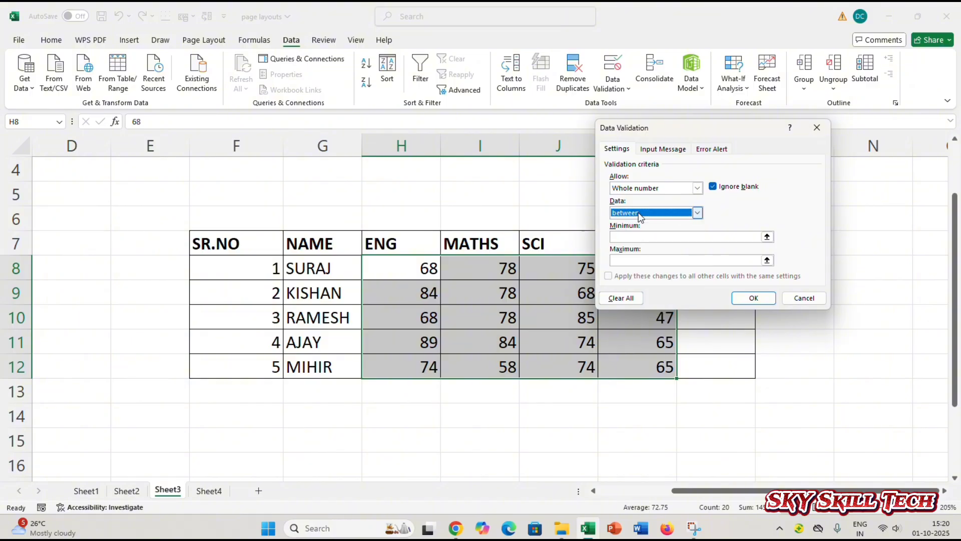
- Set the validation rule's minimum to 35 and maximum to 95
click(627, 236)
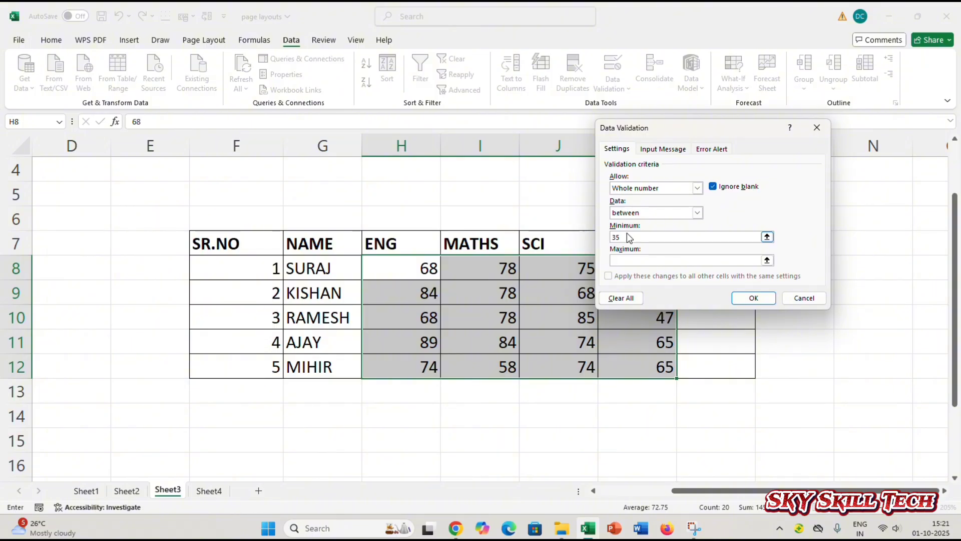
key(Tab)
text(9)
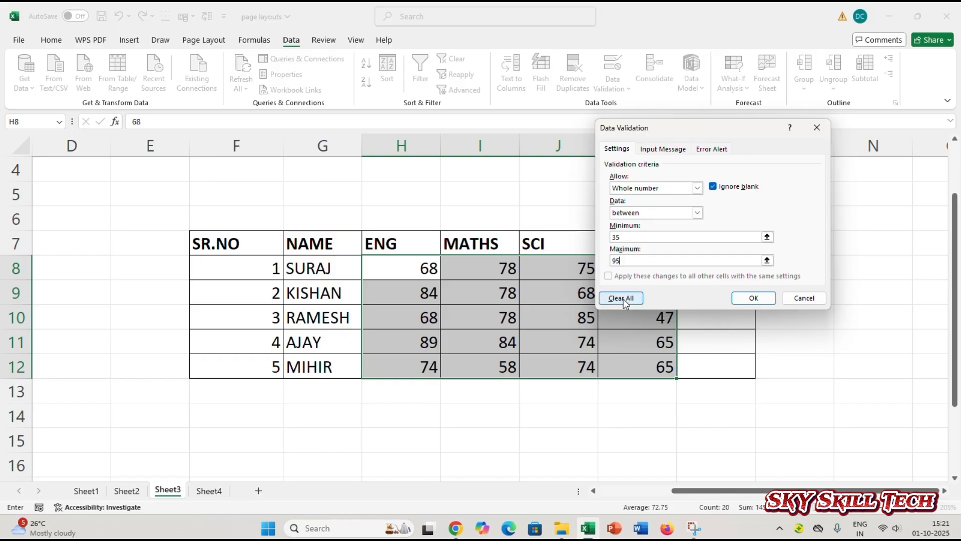
- Apply the validation rule and enter ENG marks of 35, 36 and 65 in H8, H9 and H10
click(754, 297)
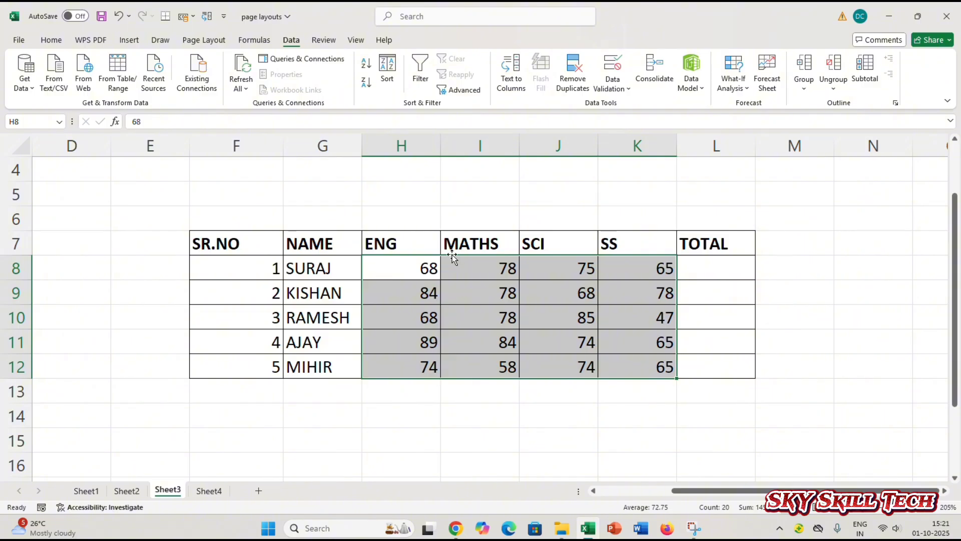
click(426, 273)
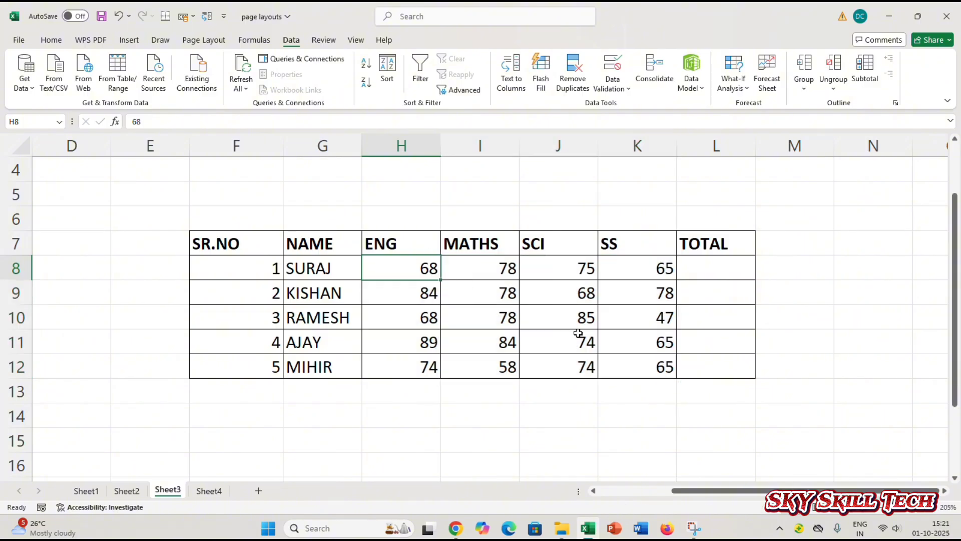
text(35)
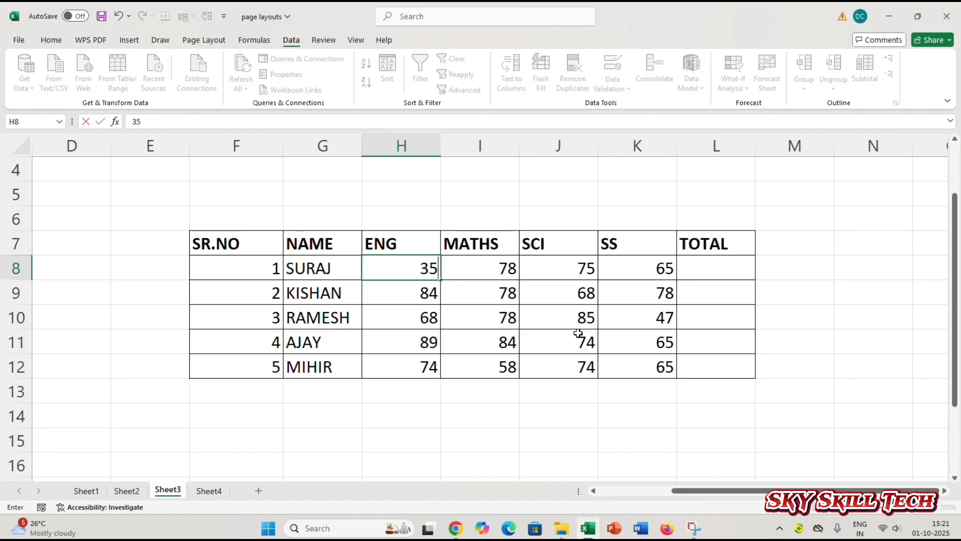
key(Return)
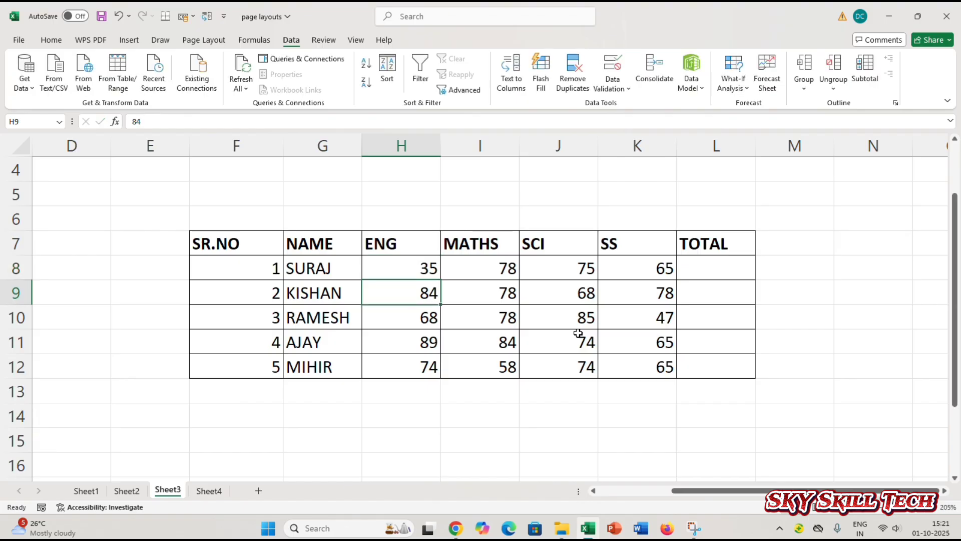
text(36)
key(Return)
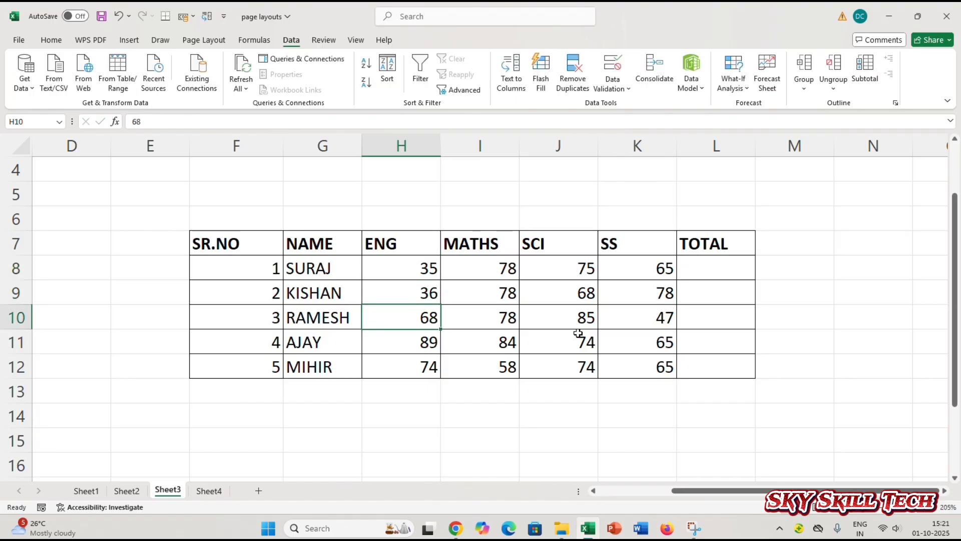
text(68)
key(BackSpace)
text(5)
key(Return)
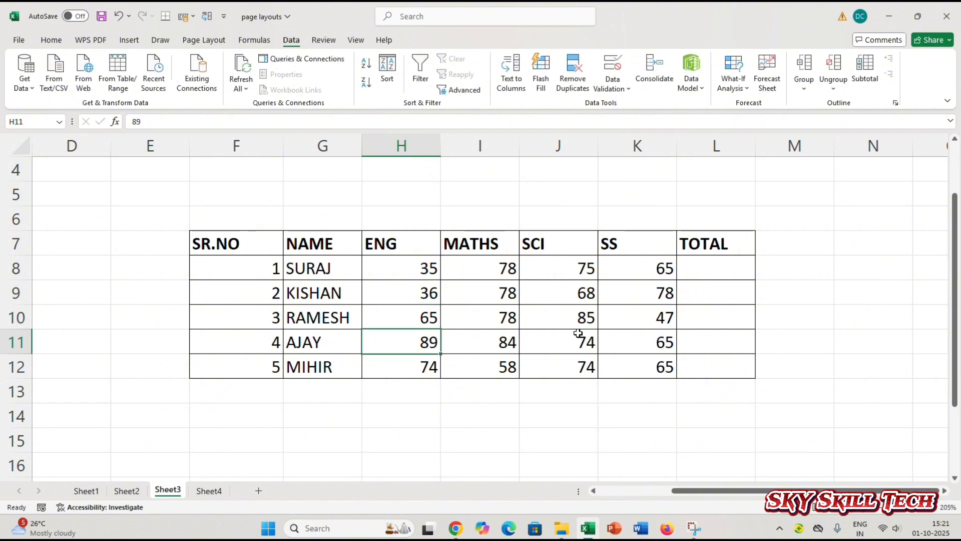
- Try to enter the below-minimum mark 34 in H11 and cancel the entry
text(89)
key(BackSpace)
key(BackSpace)
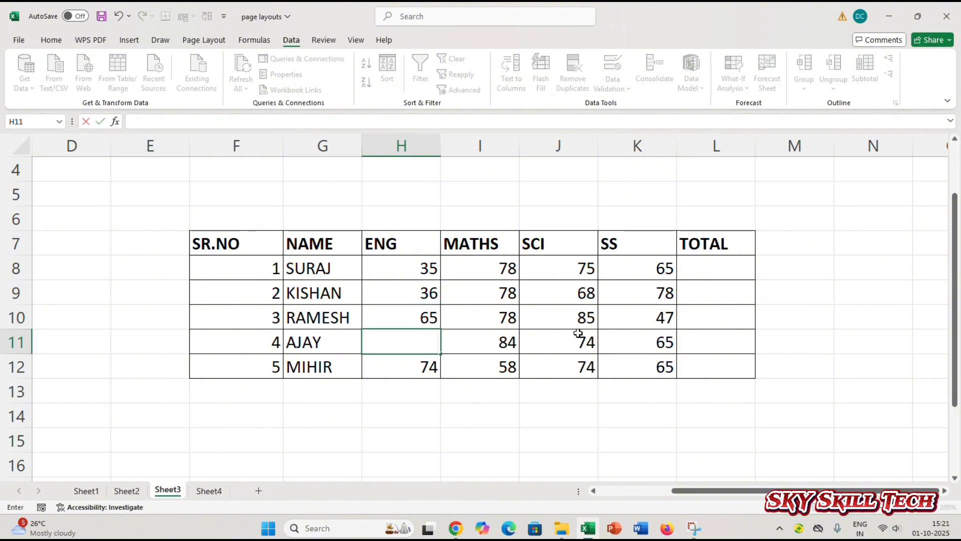
text(34)
key(Return)
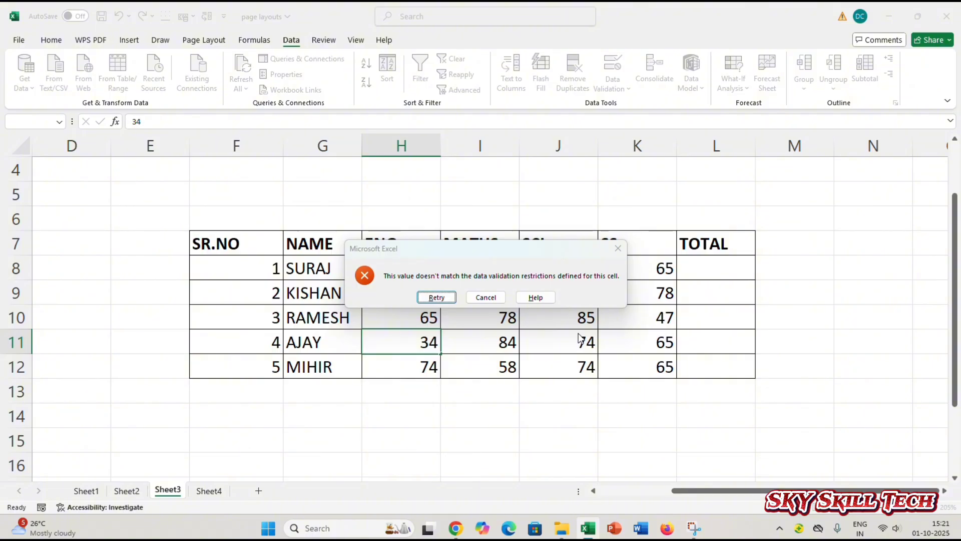
key(Escape)
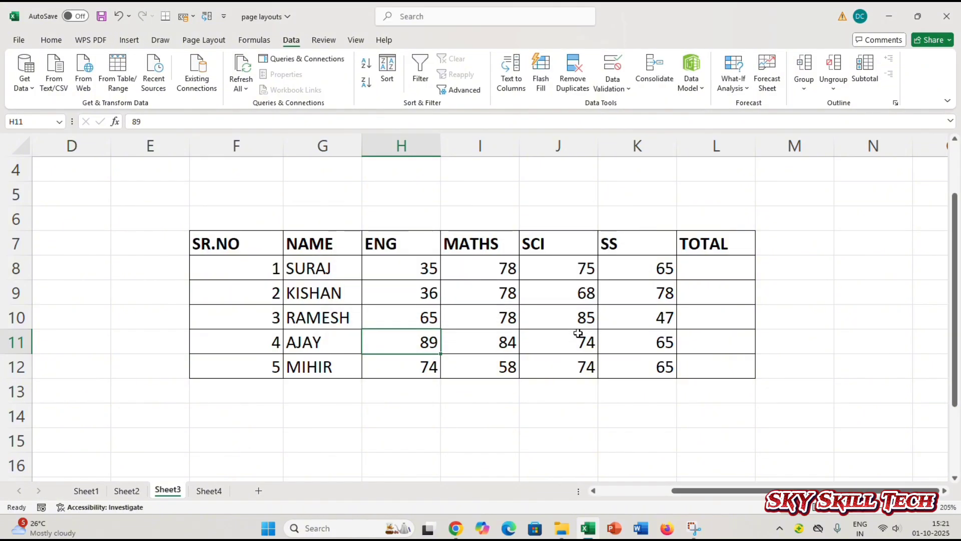
- Enter the maximum allowed mark of 95 in H11
text(89)
key(BackSpace)
key(BackSpace)
text(95)
key(Return)
- Try to enter the above-maximum mark 96 in H12 and dismiss the entry
text(74)
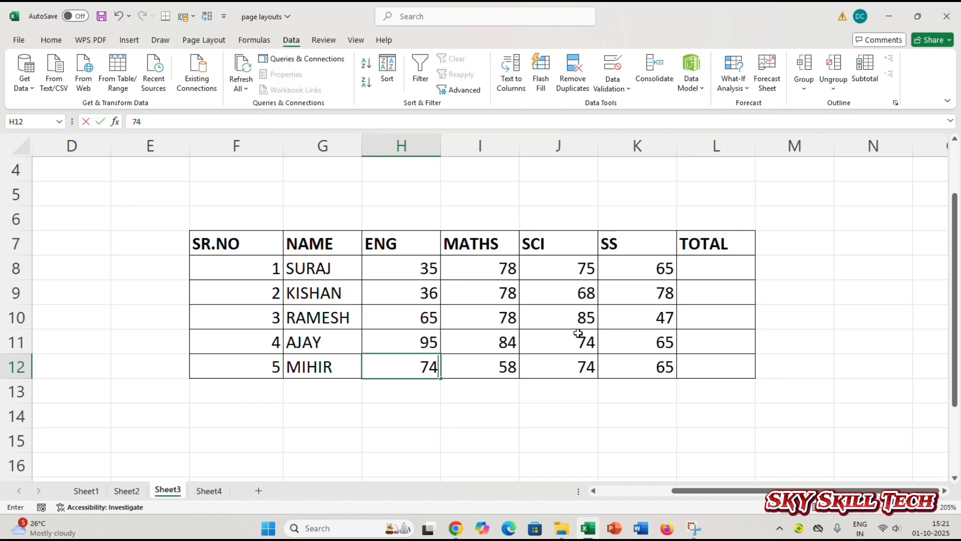
key(BackSpace)
key(BackSpace)
text(96)
key(Return)
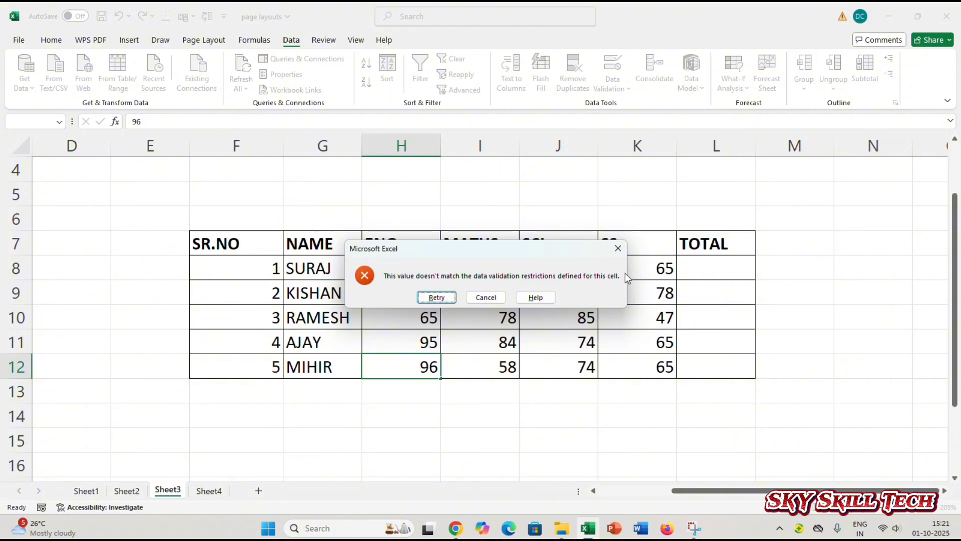
click(617, 248)
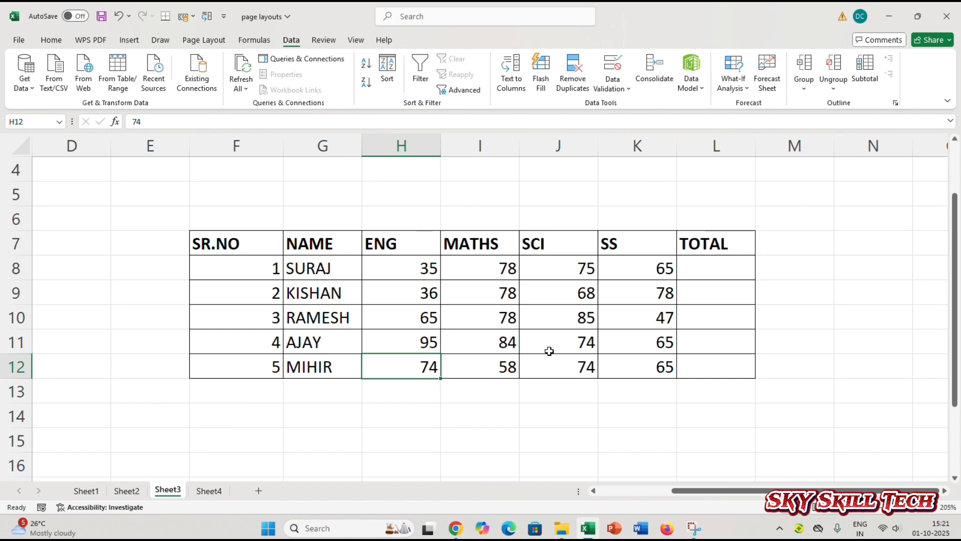
- Open the data validation settings for the marks in H8:K12, keeping the whole number type and the between condition
drag(402, 269, 644, 362)
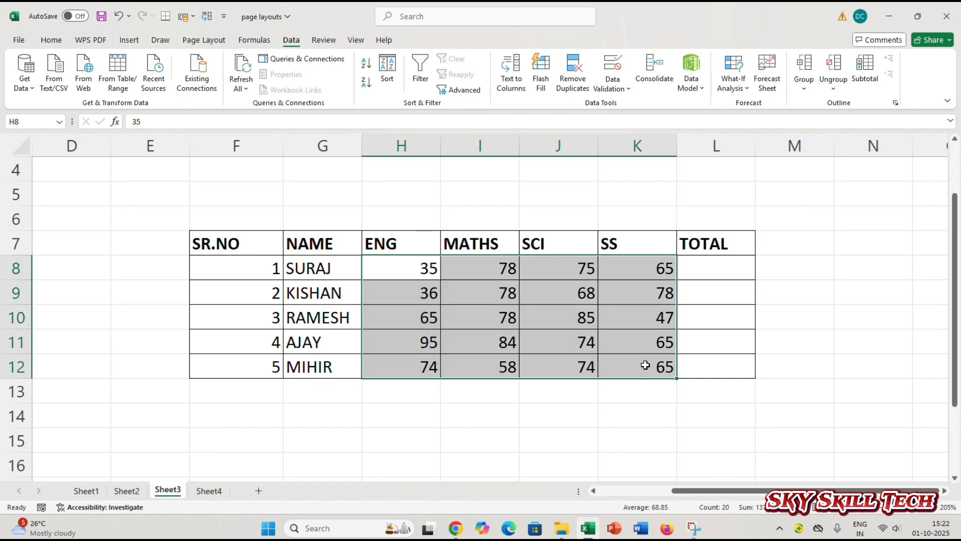
click(616, 84)
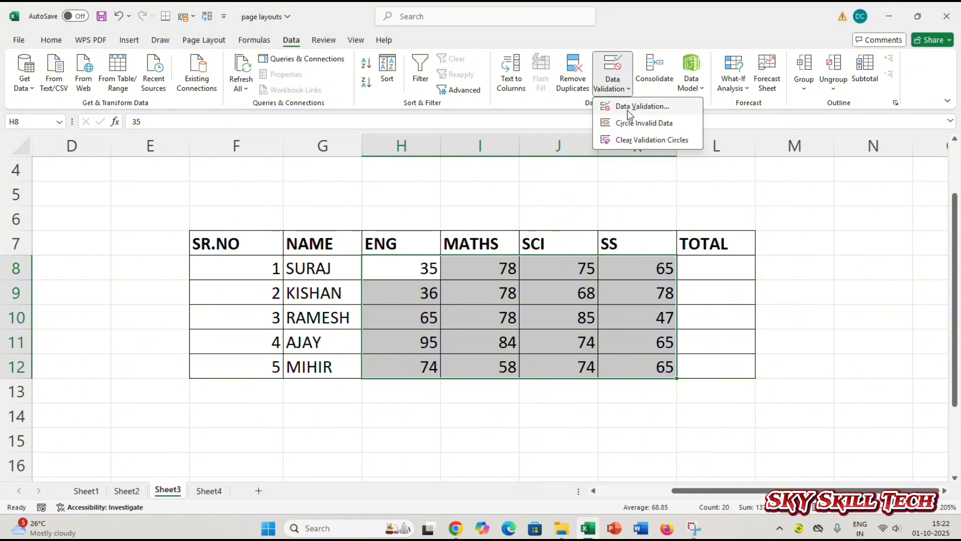
click(627, 108)
click(653, 189)
click(653, 191)
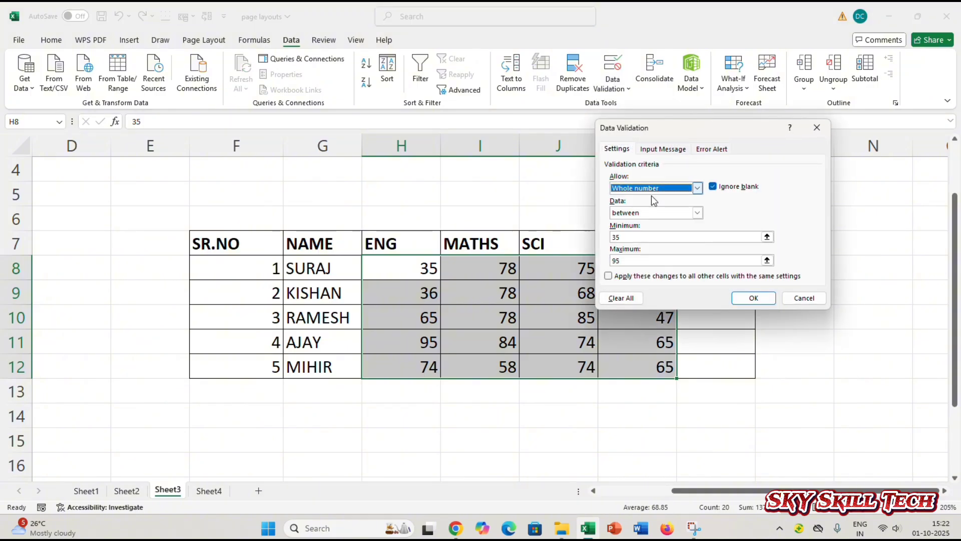
click(642, 215)
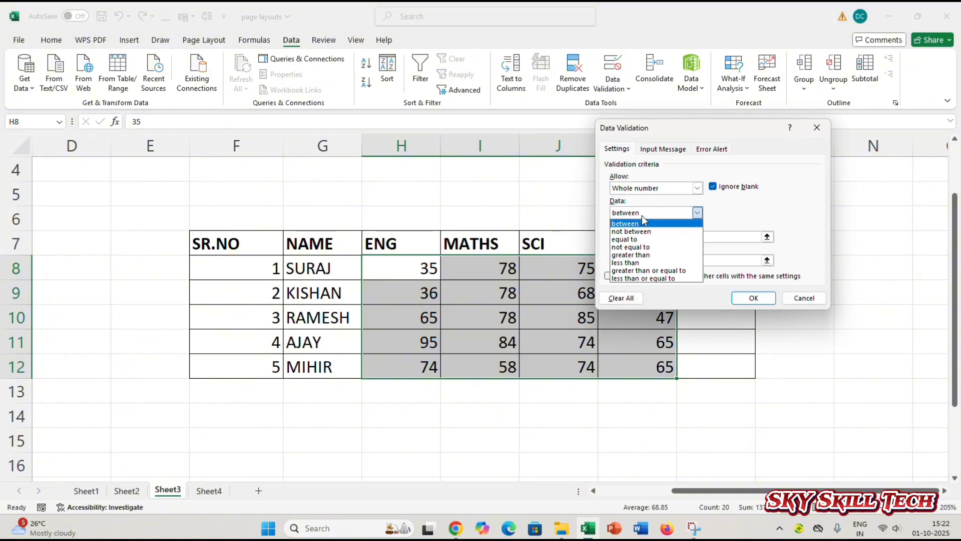
click(627, 224)
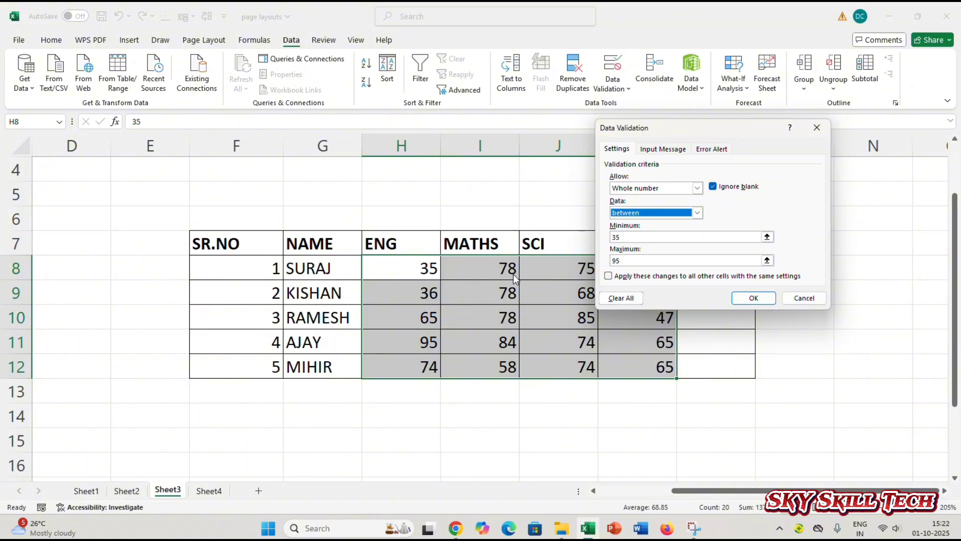
- Give the validation rule's input message the title WNTER THE RIGHT VALUE
click(629, 150)
click(658, 150)
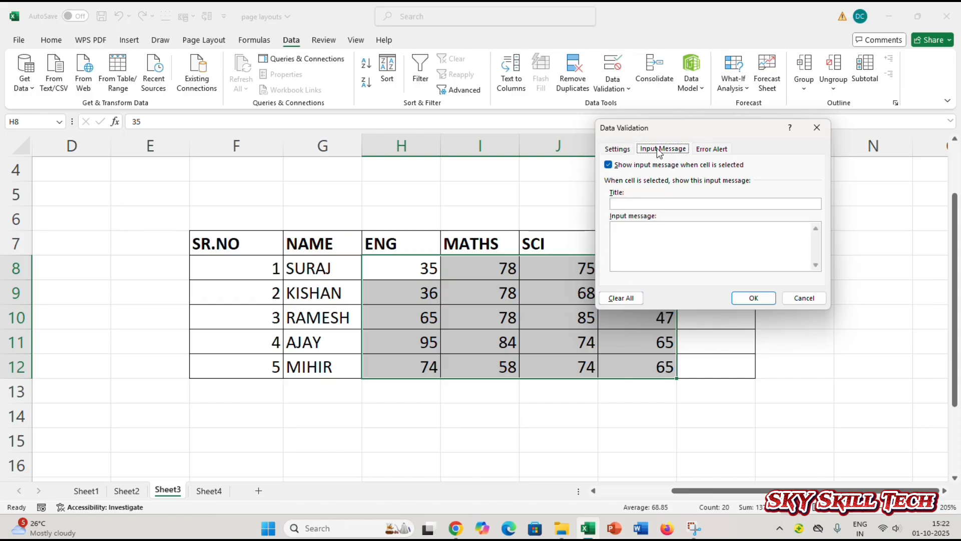
click(632, 205)
text(WNTER THE RIGH)
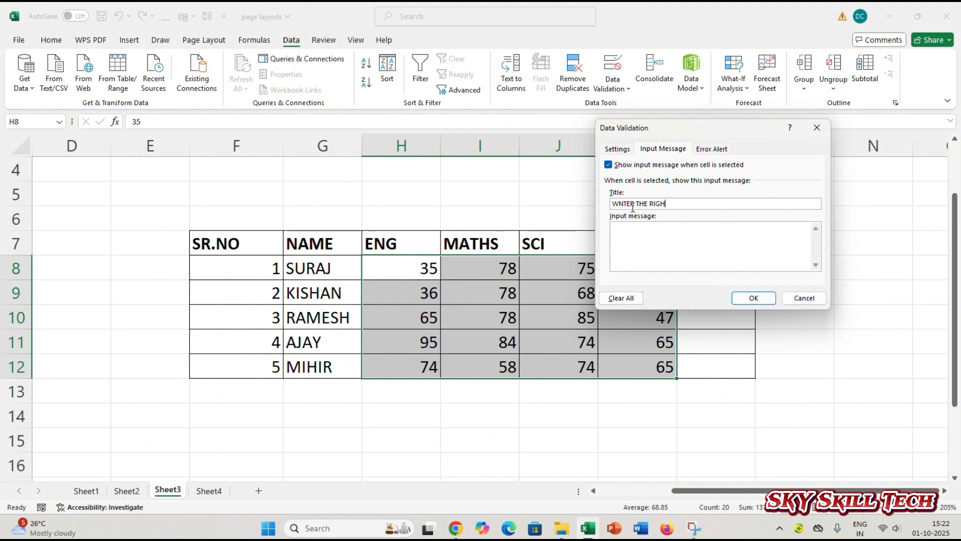
text(T VALUE)
- Set the input message text to MARKS 35 TO 95 and apply the validation changes
click(632, 227)
text(VALUE)
key(BackSpace)
key(BackSpace)
key(BackSpace)
key(BackSpace)
key(BackSpace)
text(MARKS 35 TO 95)
click(741, 297)
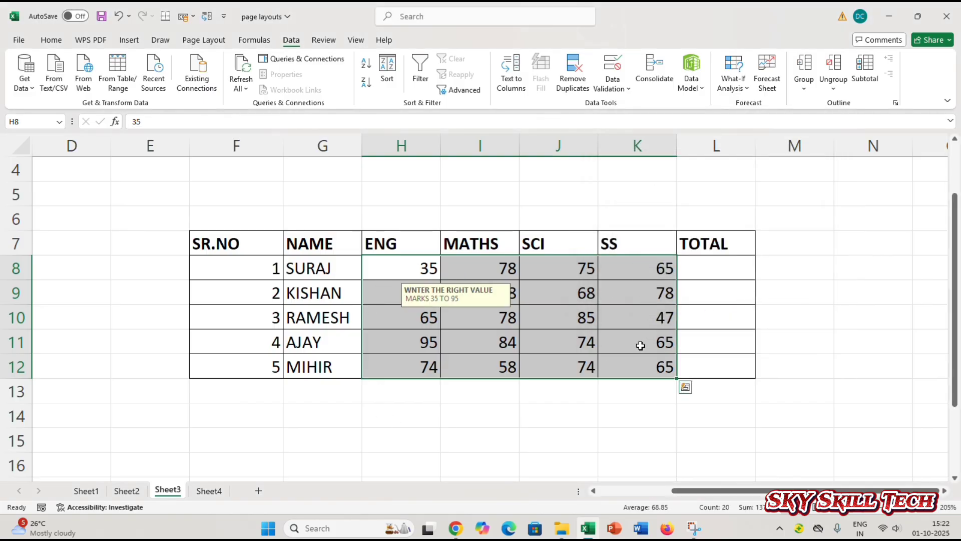
- Move through several cells of the marks range to check the input message shown for each selected cell
key(Tab)
key(Tab)
key(Tab)
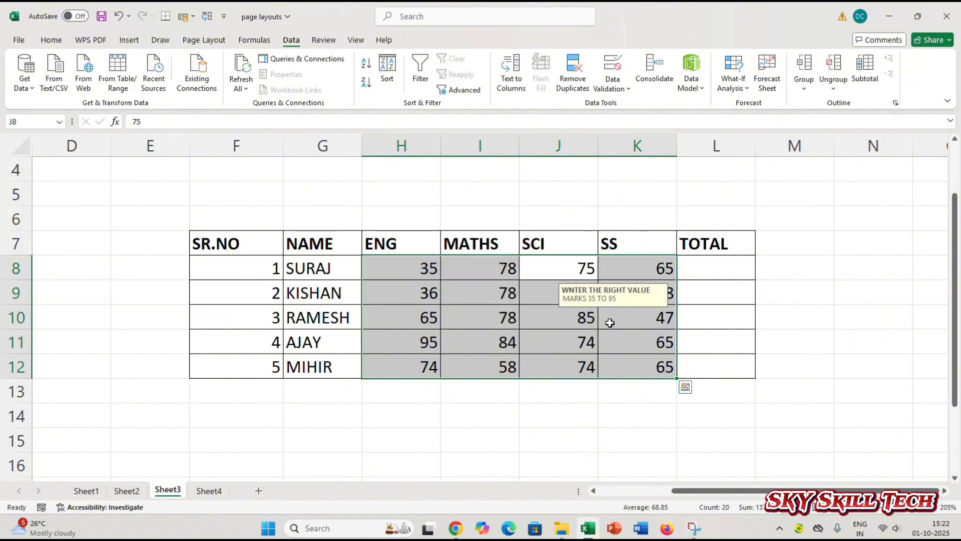
key(Return)
key(Return)
click(565, 324)
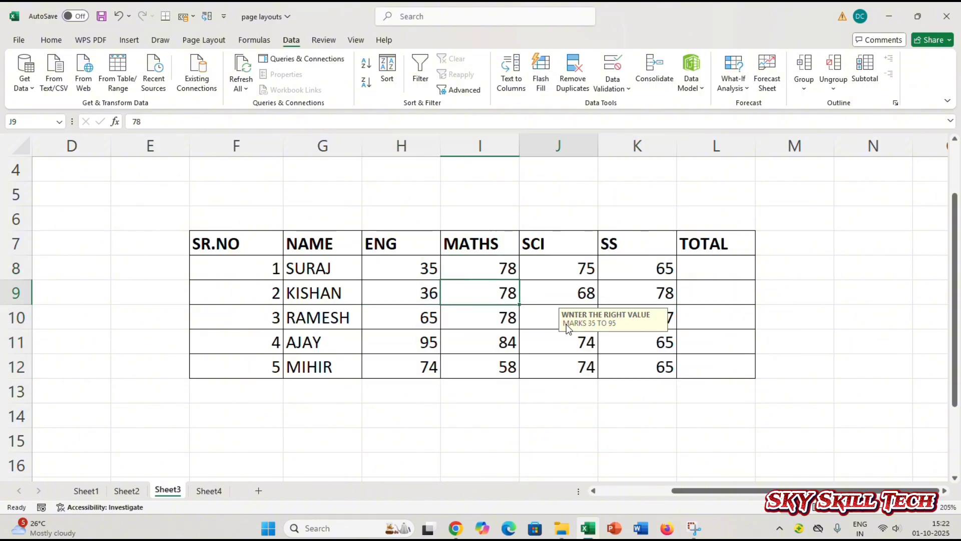
key(Down)
key(Left)
key(Left)
key(Up)
key(Up)
key(Up)
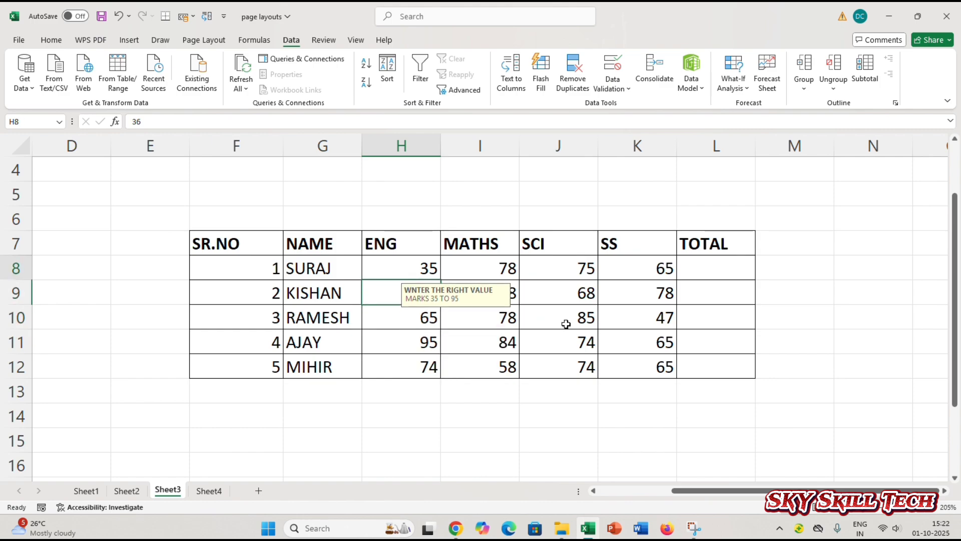
- Try to enter the out-of-range mark 99 in the MATHS cell I10 and cancel the entry
key(Right)
key(Down)
key(Down)
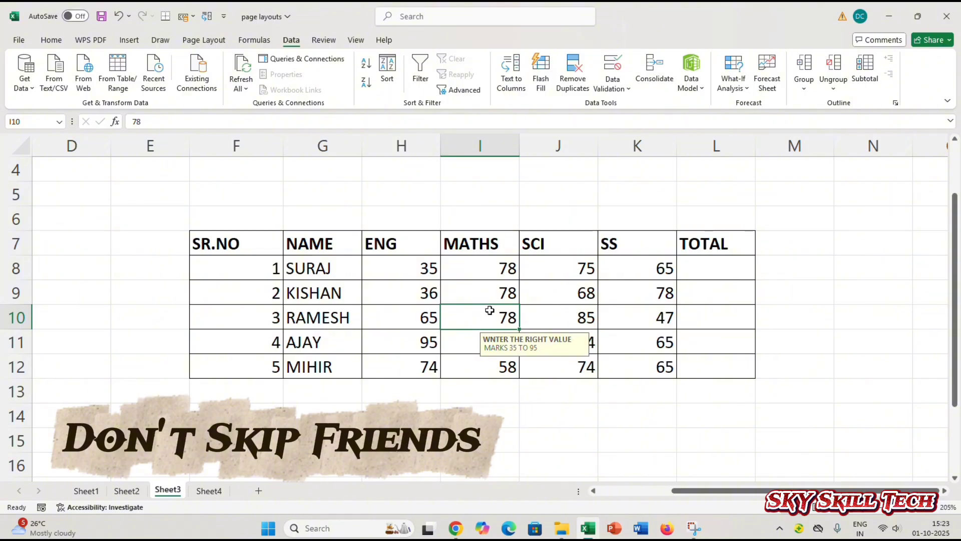
text(99)
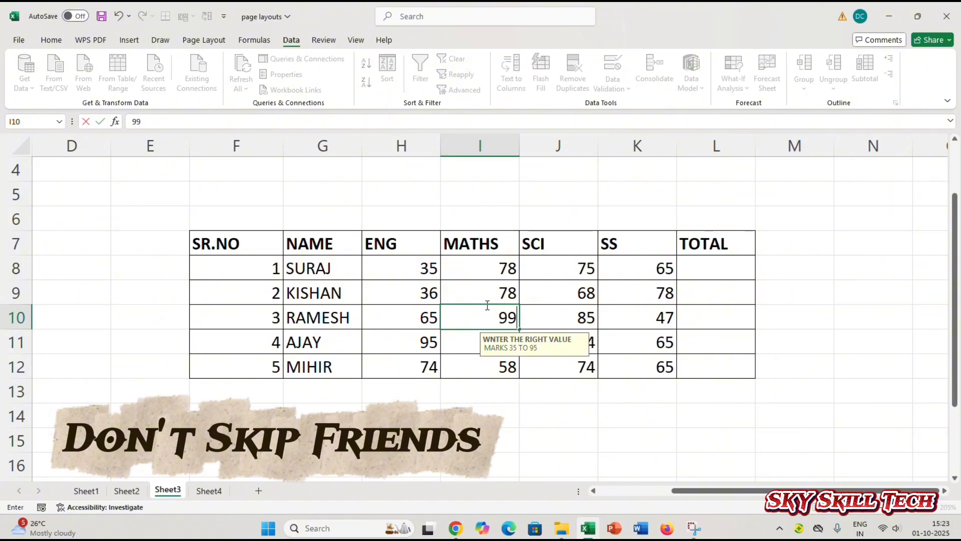
key(Return)
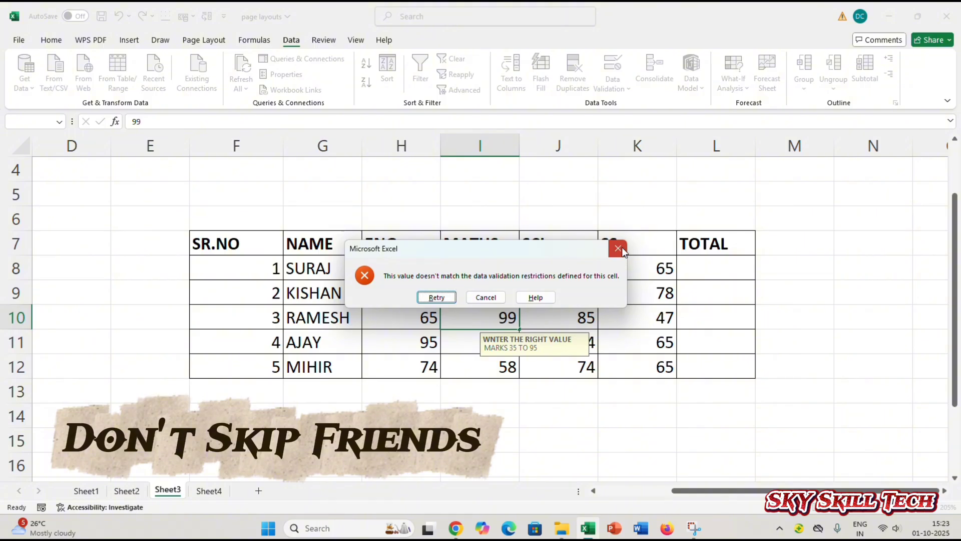
click(486, 297)
click(479, 342)
- Open the error alert settings of the validation rule for H8:K12 and set the alert style to Warning
drag(401, 267, 629, 359)
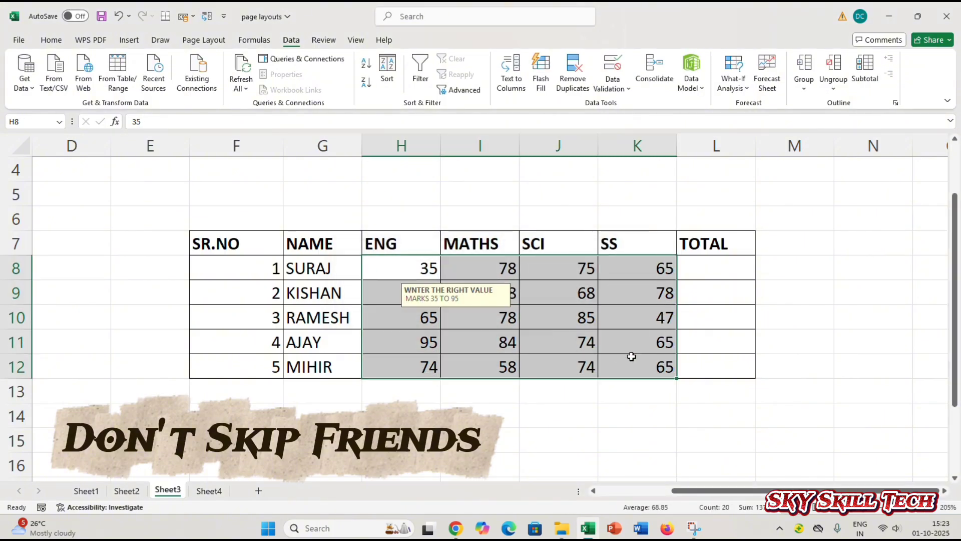
click(622, 78)
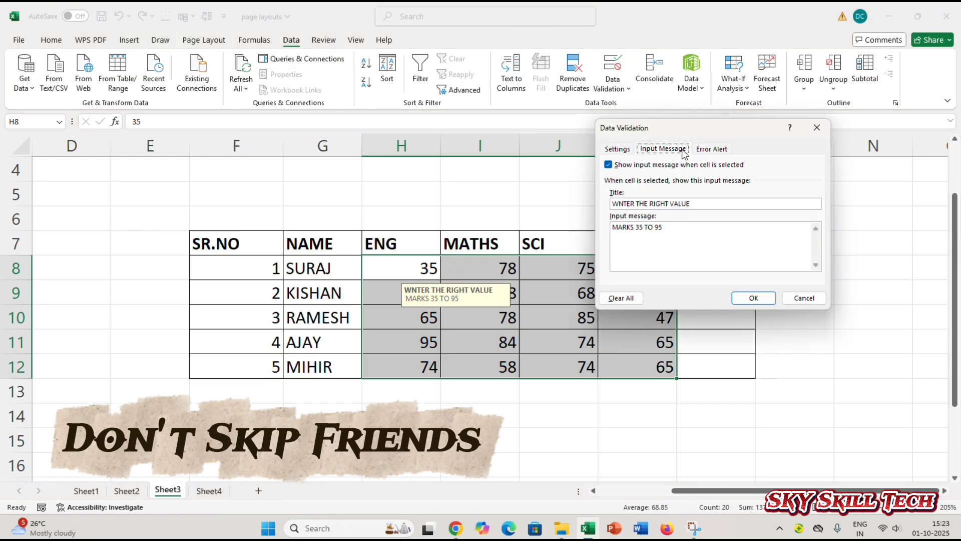
click(708, 153)
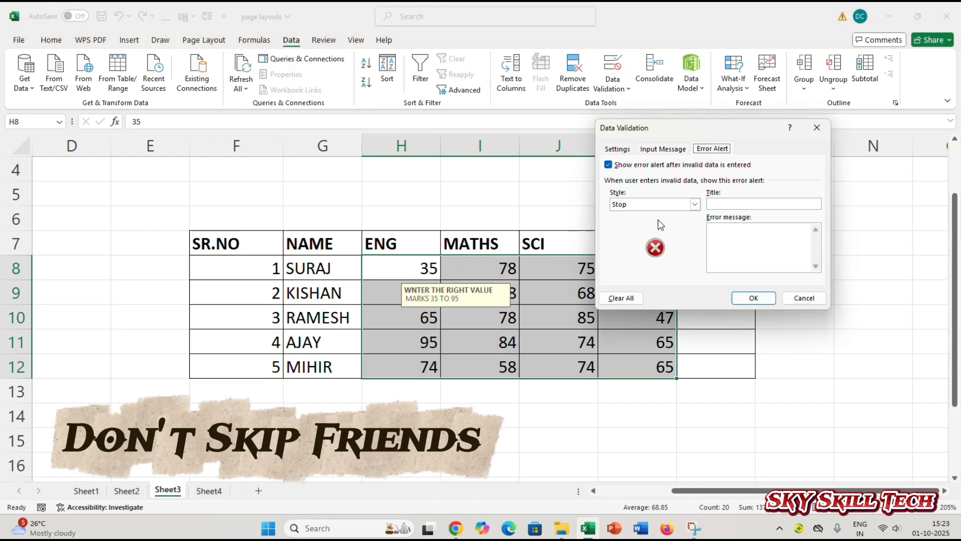
drag(654, 133, 634, 103)
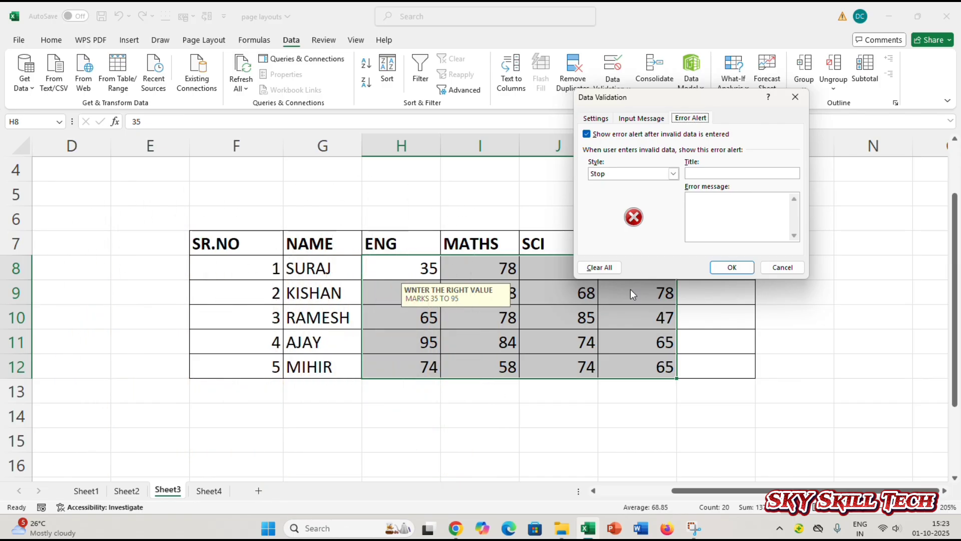
click(616, 174)
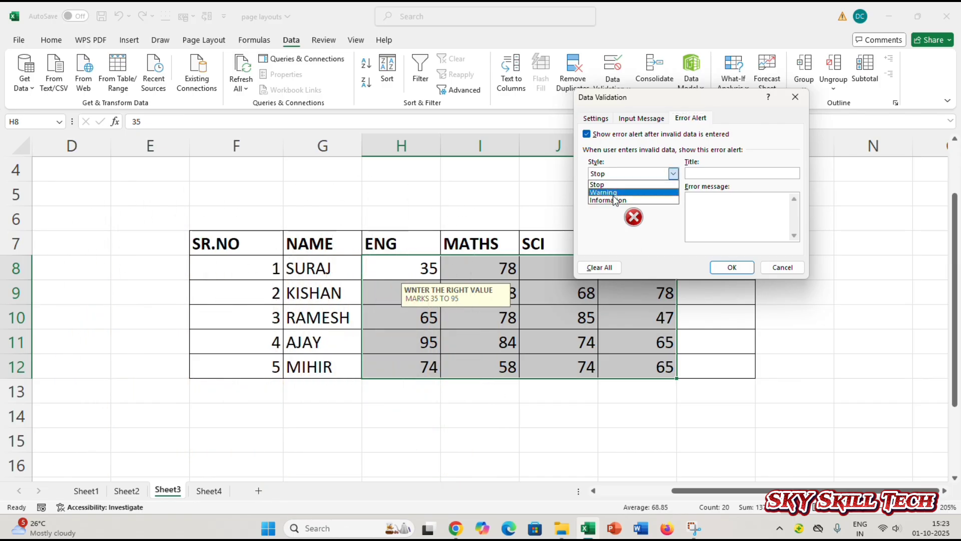
click(617, 193)
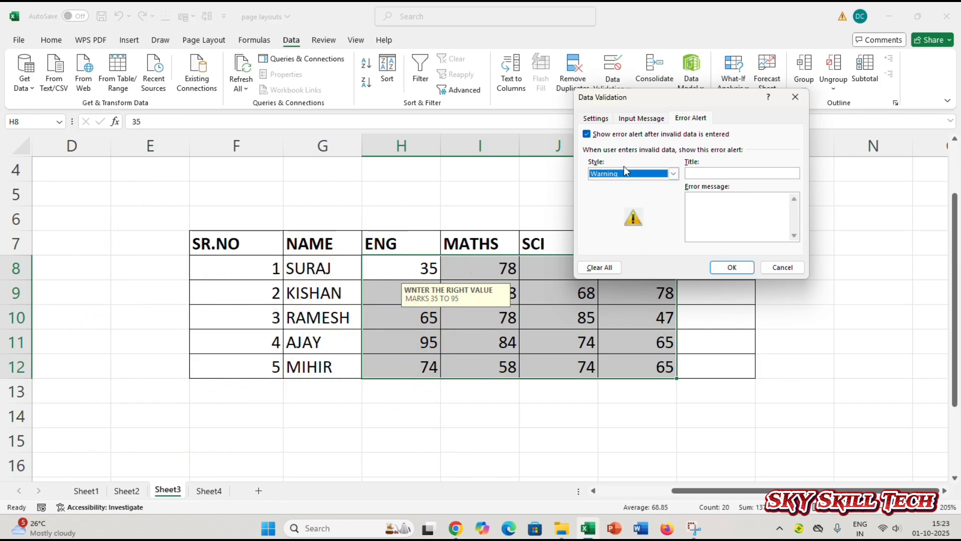
- Try out the Information and Stop error alert styles and return the style to Warning
click(673, 173)
click(620, 200)
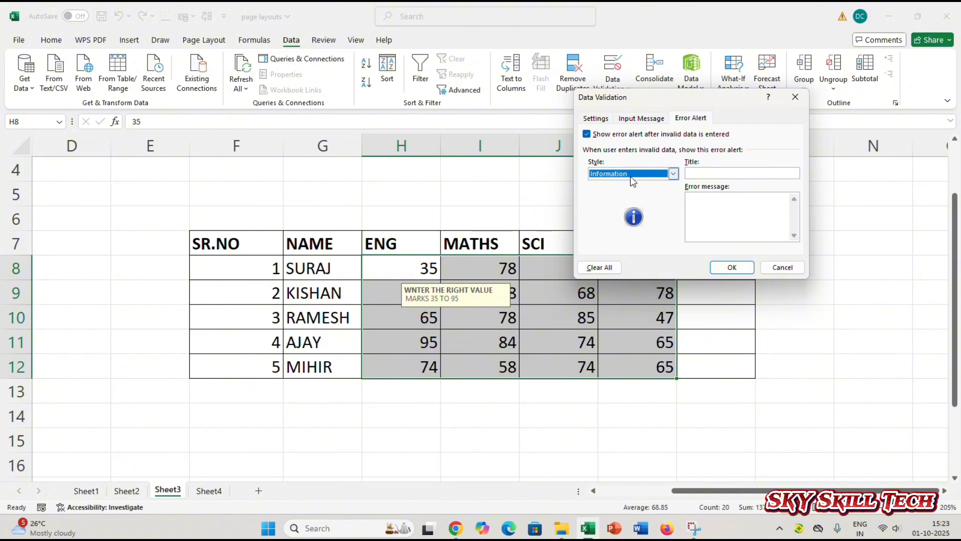
click(629, 175)
click(618, 192)
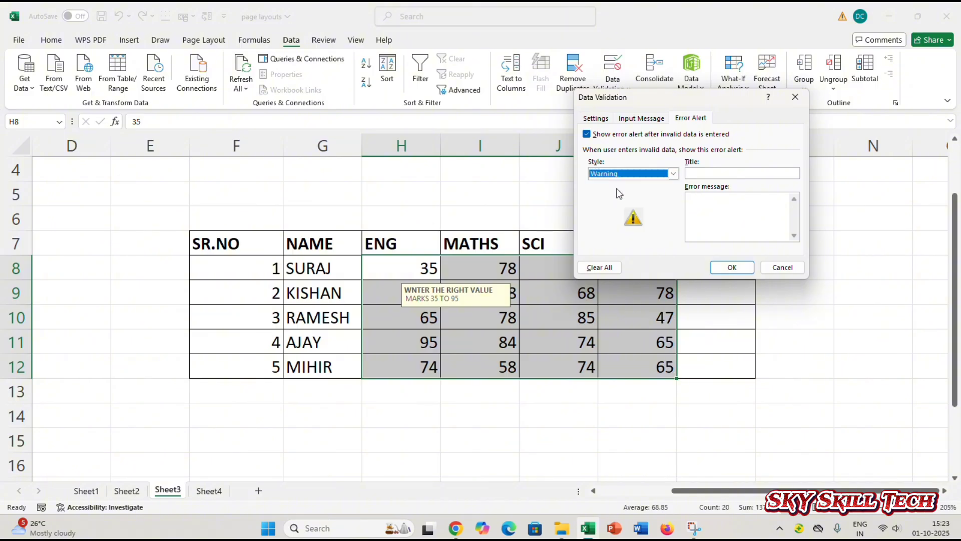
click(620, 174)
click(618, 184)
click(621, 174)
click(617, 192)
- Give the warning alert the title WRONG VALUE ENTERED and the message ENTER THE RIGHT VALUE, and apply the rule
click(714, 175)
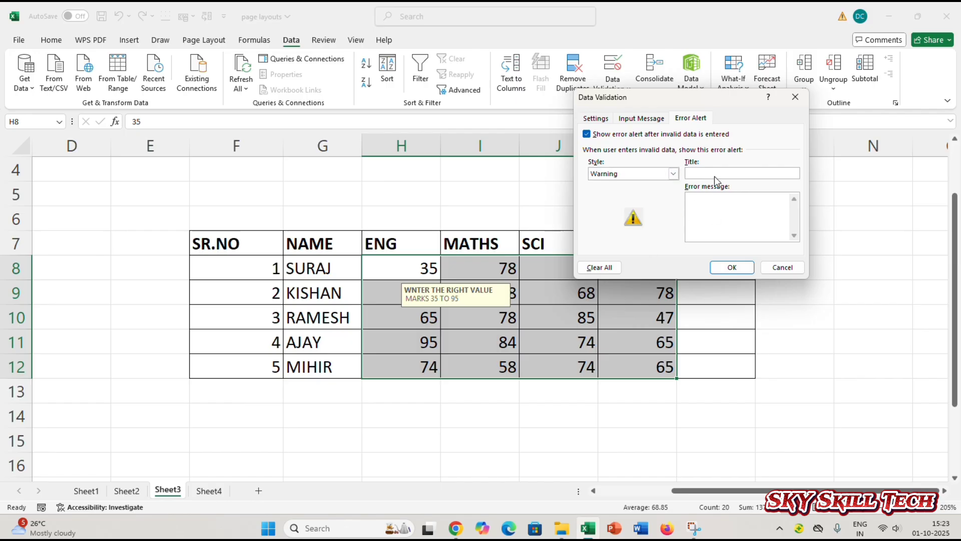
text(WRONG VA)
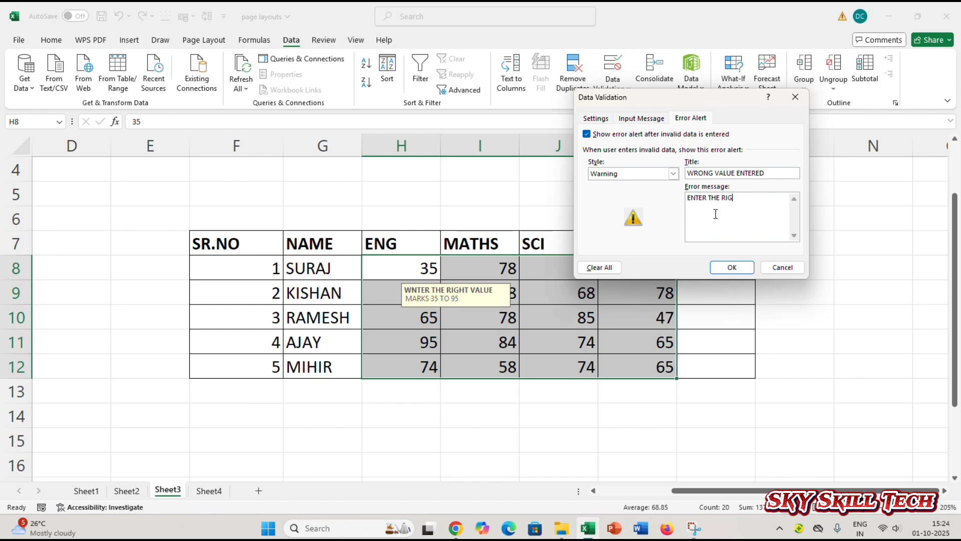
text(LUE)
click(732, 268)
- Try to enter the out-of-range mark 34 in the ENG cell H8 and cancel the entry
double_click(410, 261)
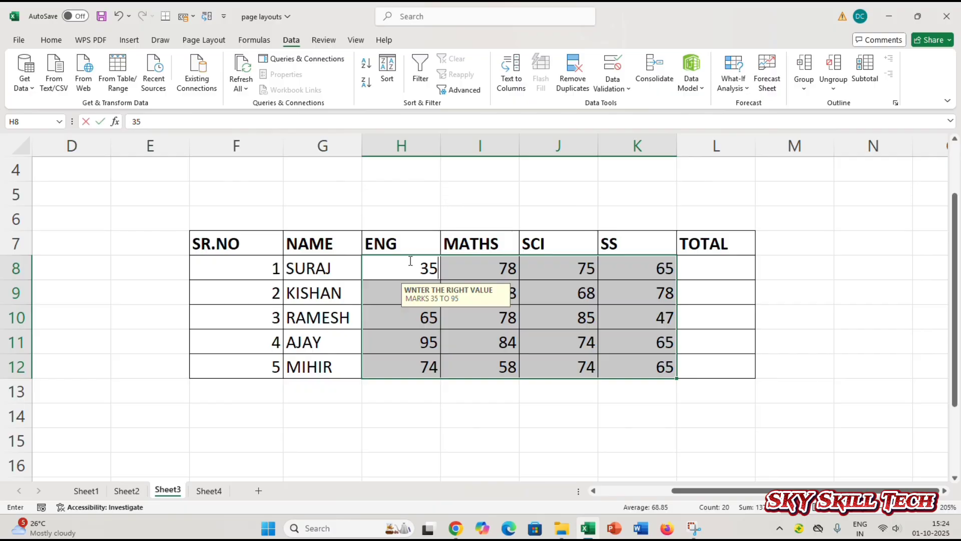
key(BackSpace)
text(4)
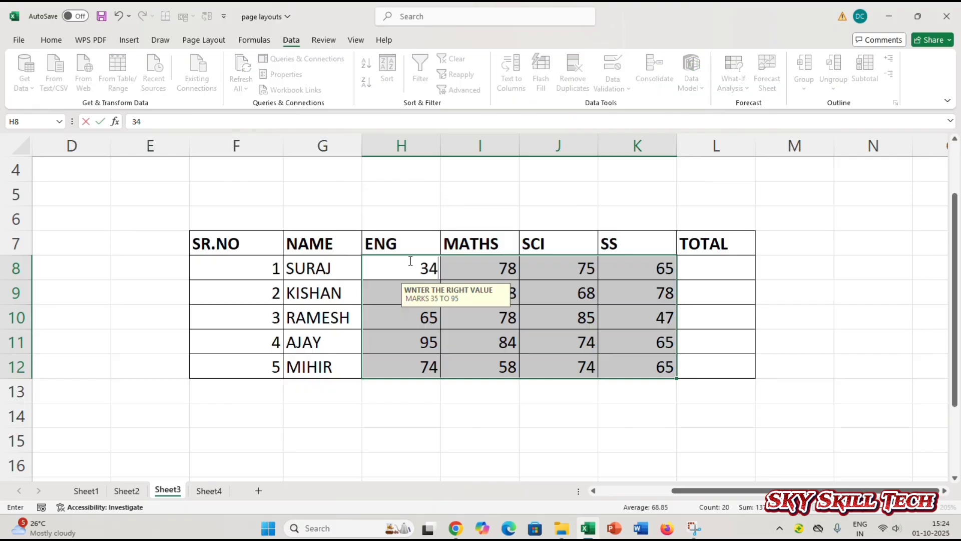
key(Return)
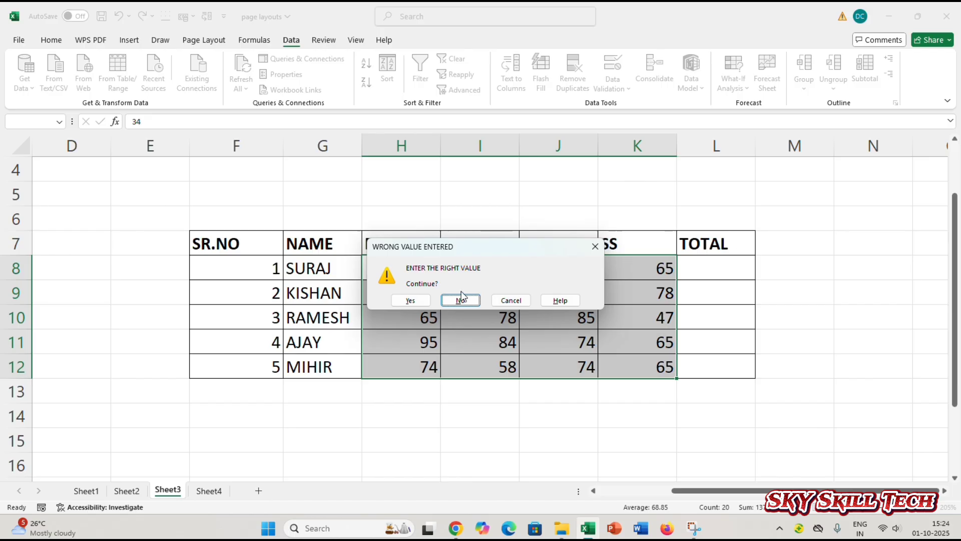
click(507, 299)
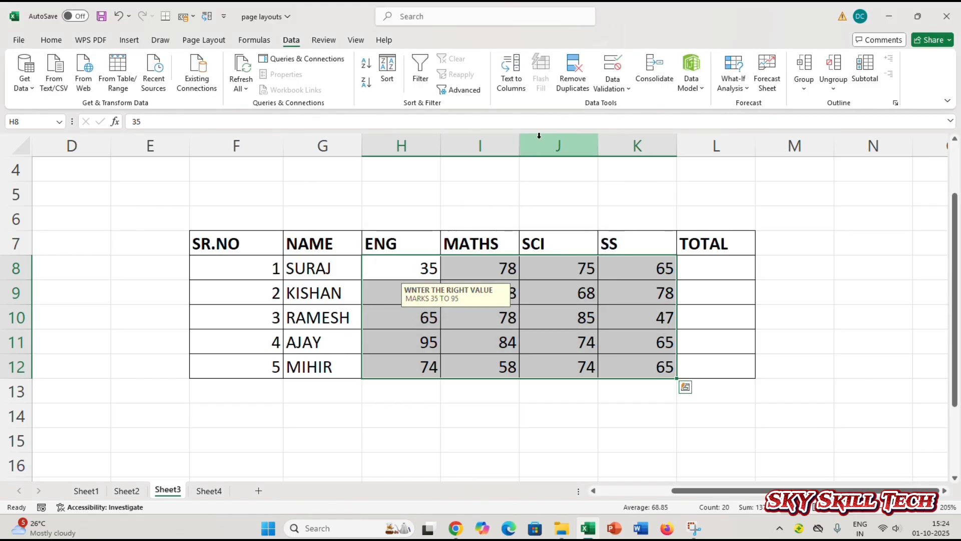
- Review the criteria types that the validation rule for H8:K12 can allow and leave the rule without saving
click(609, 82)
click(641, 105)
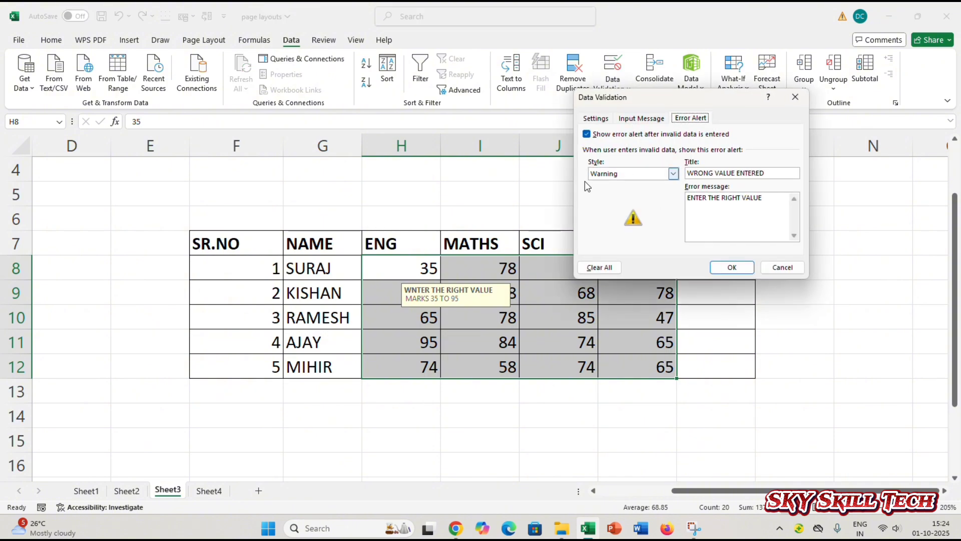
click(606, 120)
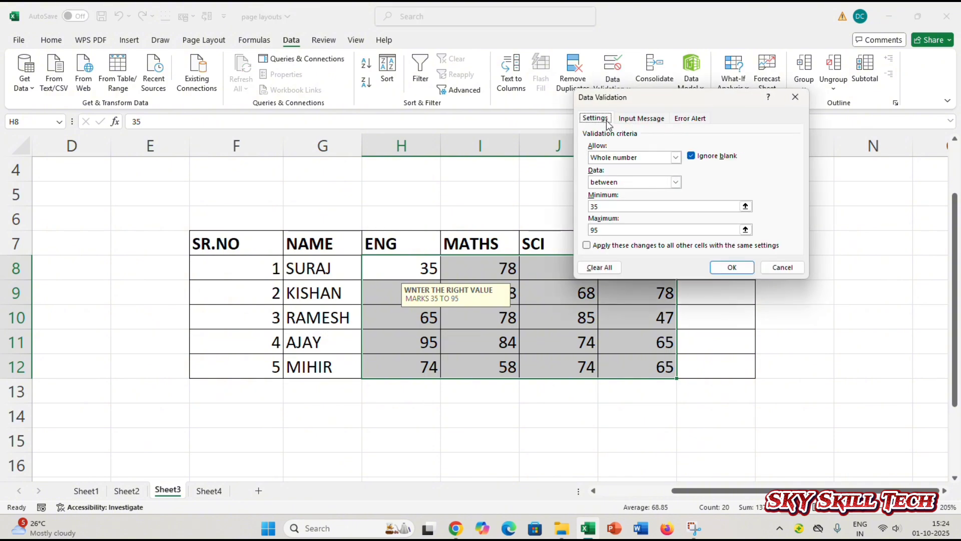
click(675, 157)
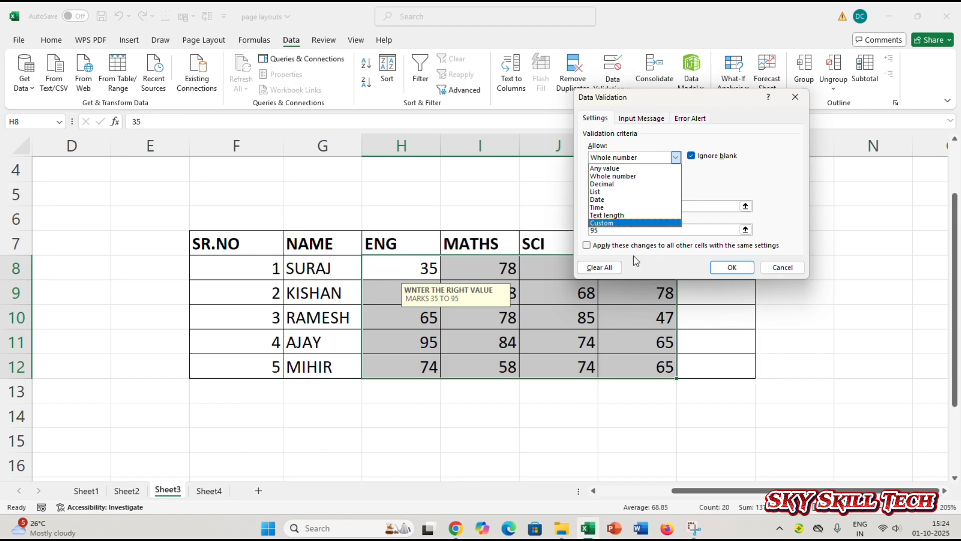
click(782, 267)
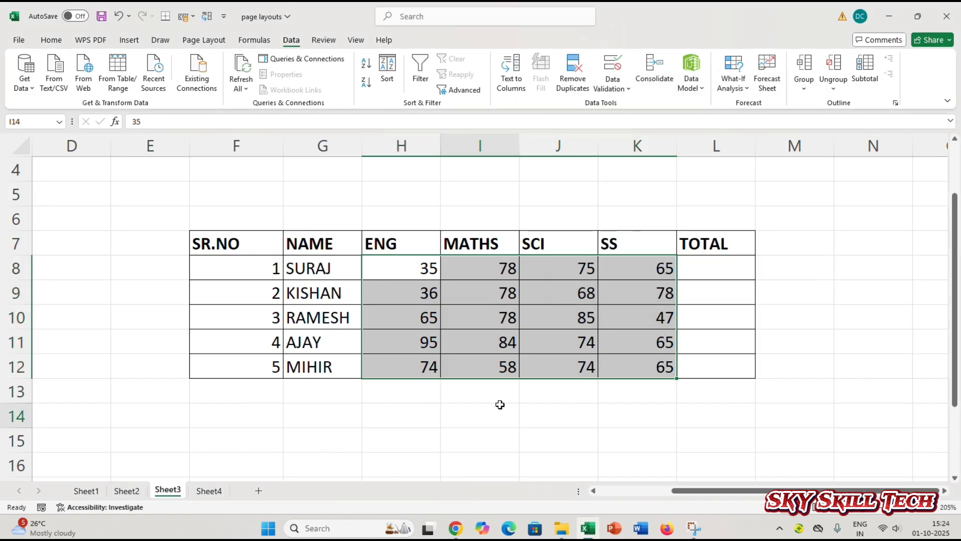
click(478, 413)
drag(317, 272, 310, 389)
click(404, 458)
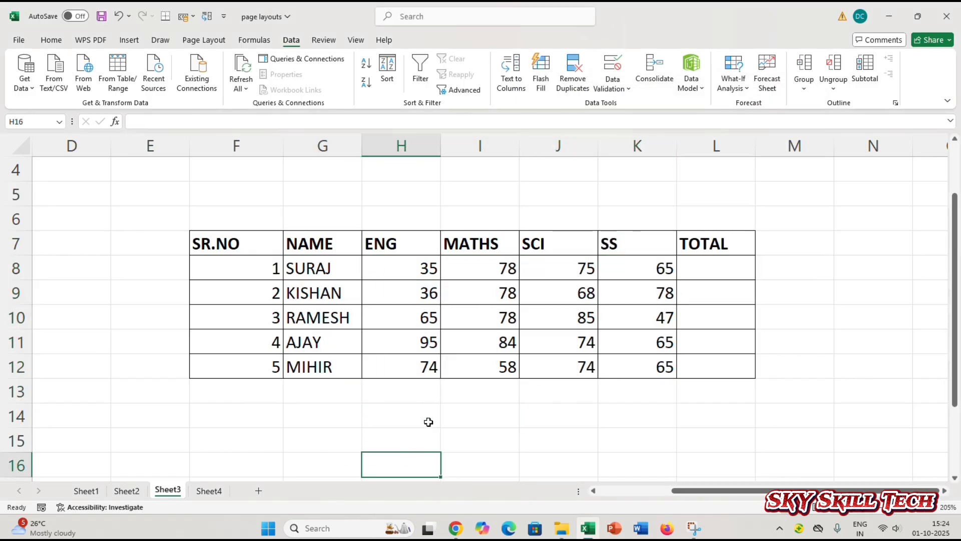
scroll(444, 403, down, 1)
click(423, 334)
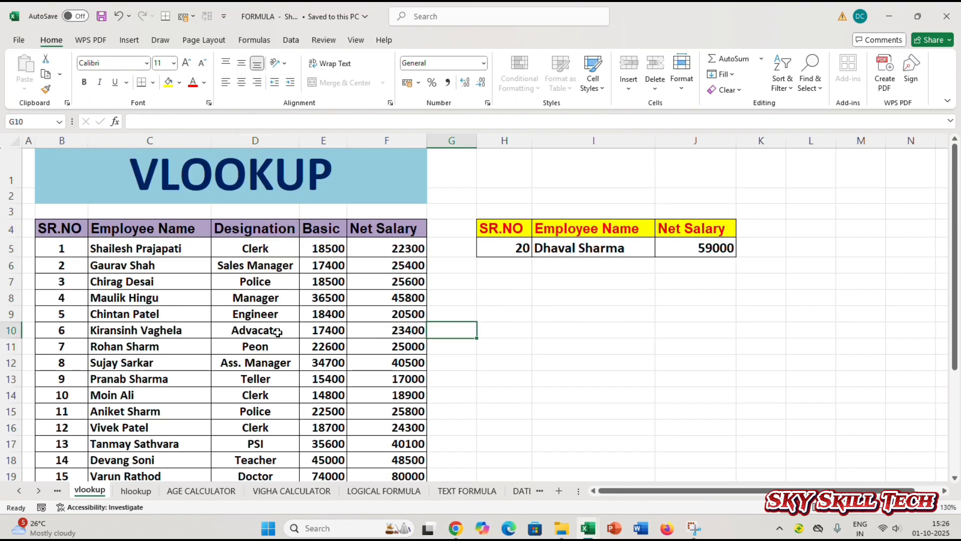
- Try the serial numbers 25 and 45 in the SR.NO lookup cell H5 of the FORMULA workbook's vlookup sheet
click(505, 249)
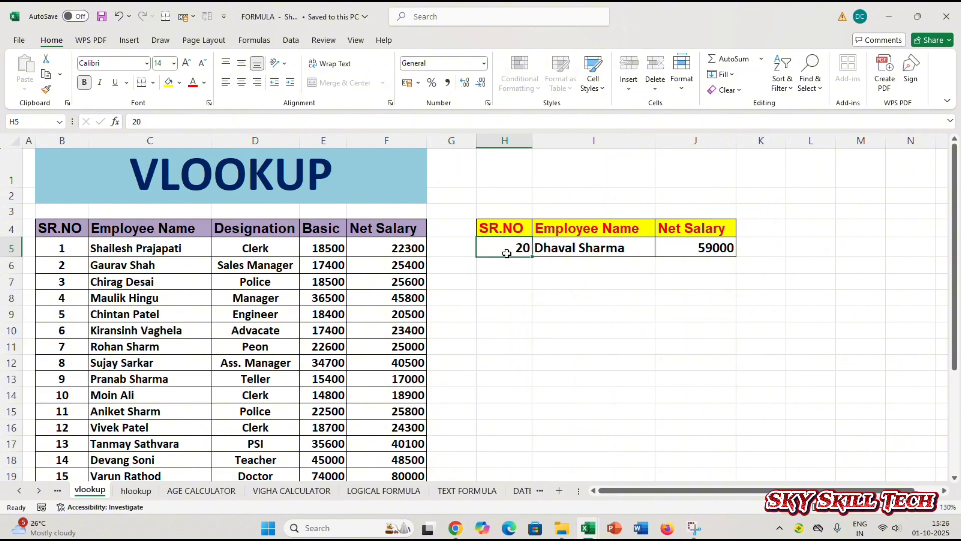
text(20)
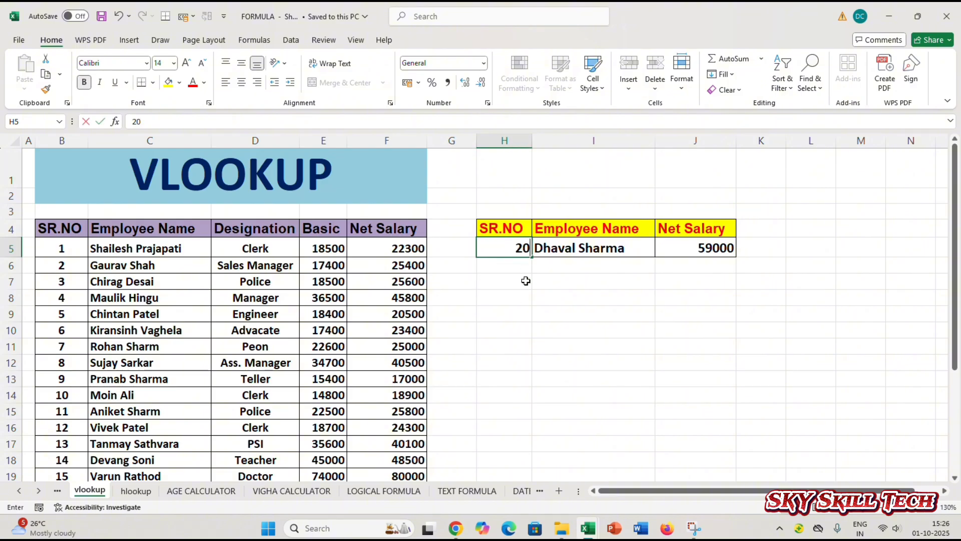
key(BackSpace)
text(5)
key(Return)
key(Up)
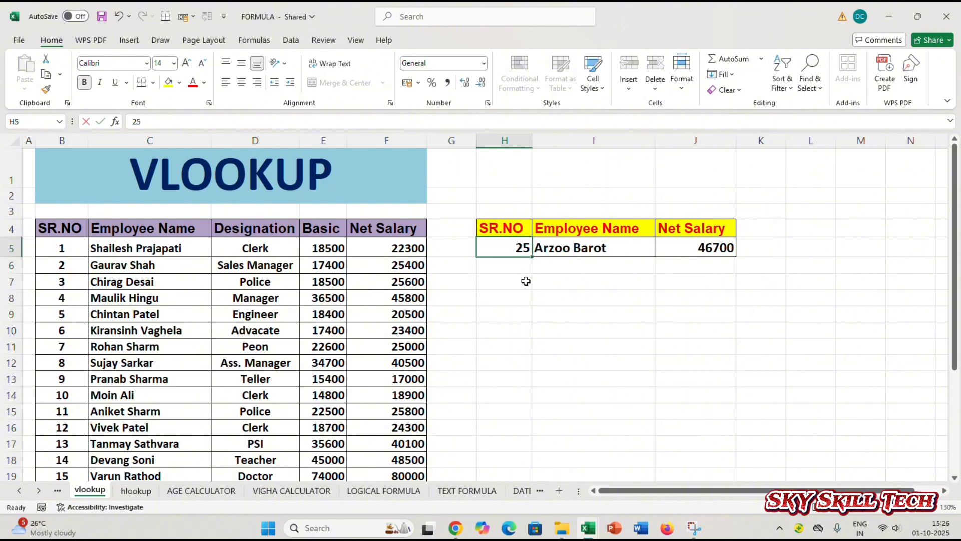
text(45)
key(Return)
key(Up)
- Set the SR.NO lookup cell H5 to 21
text(2)
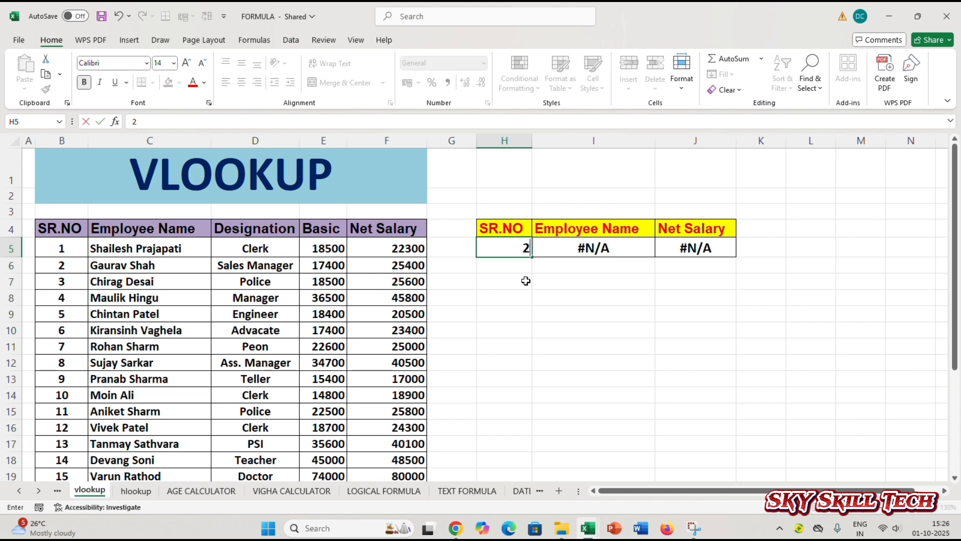
text(1)
key(Return)
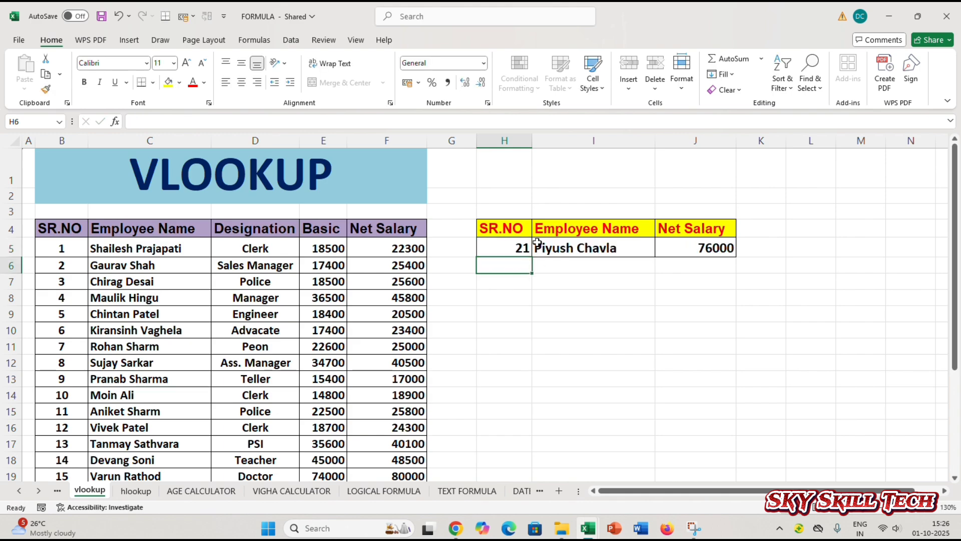
click(505, 250)
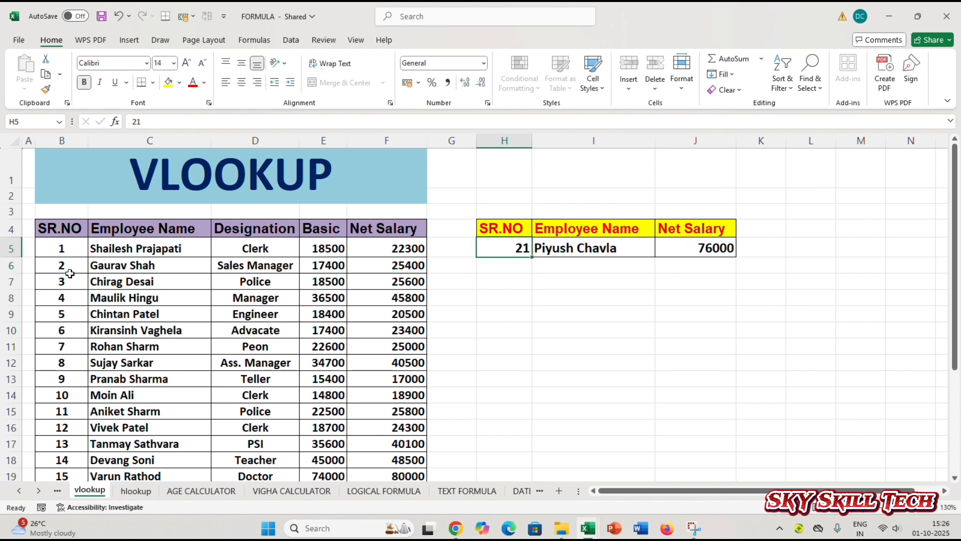
drag(66, 250, 58, 361)
click(602, 363)
click(526, 248)
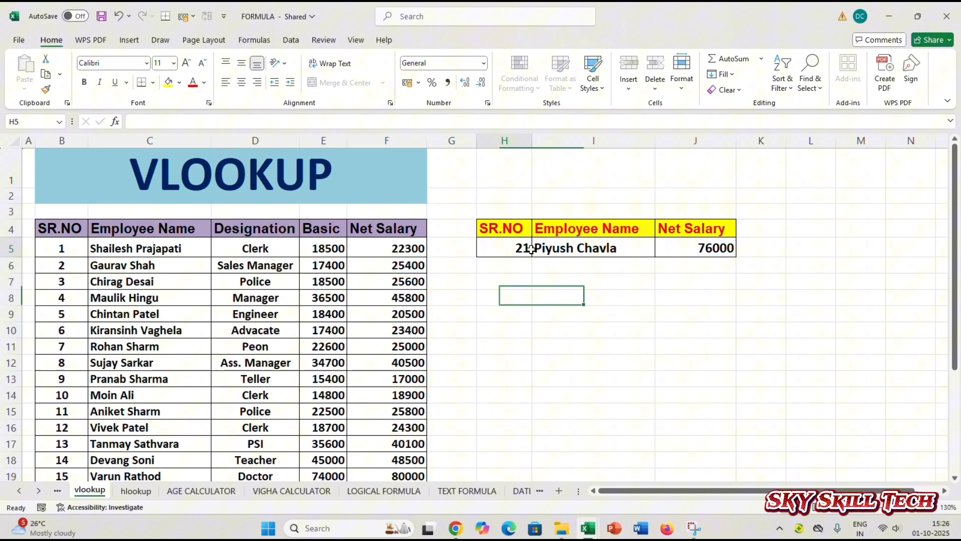
click(520, 331)
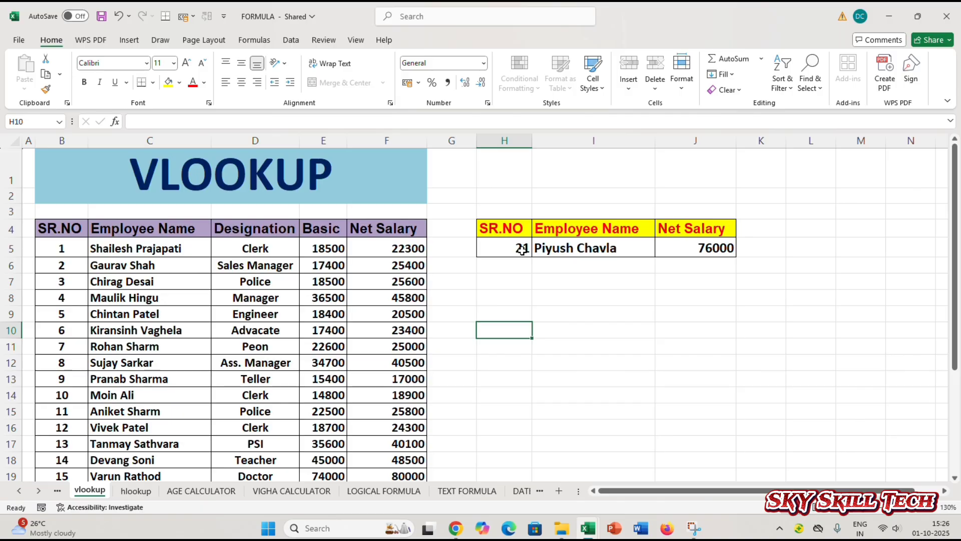
key(Up)
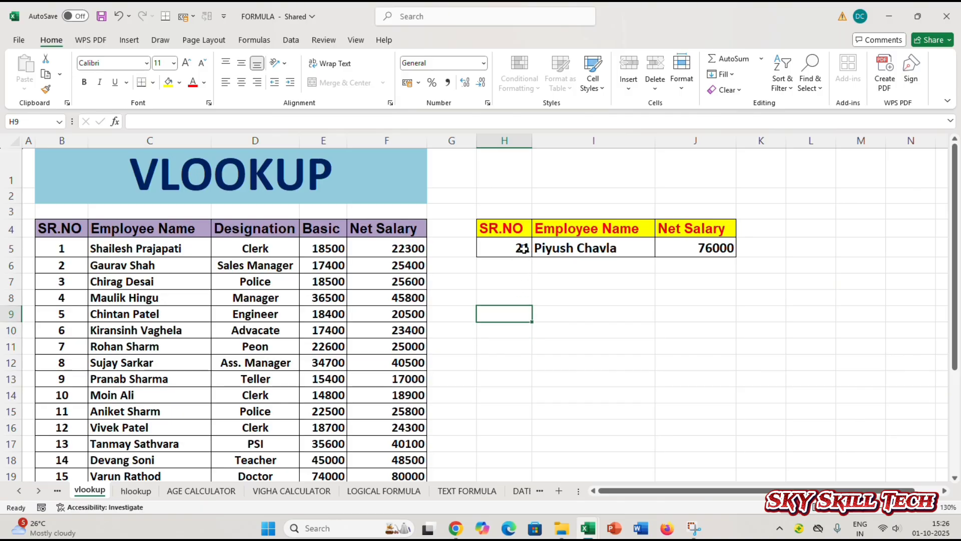
- Try to open the Data Validation settings for the SR.NO lookup cell H5
click(522, 251)
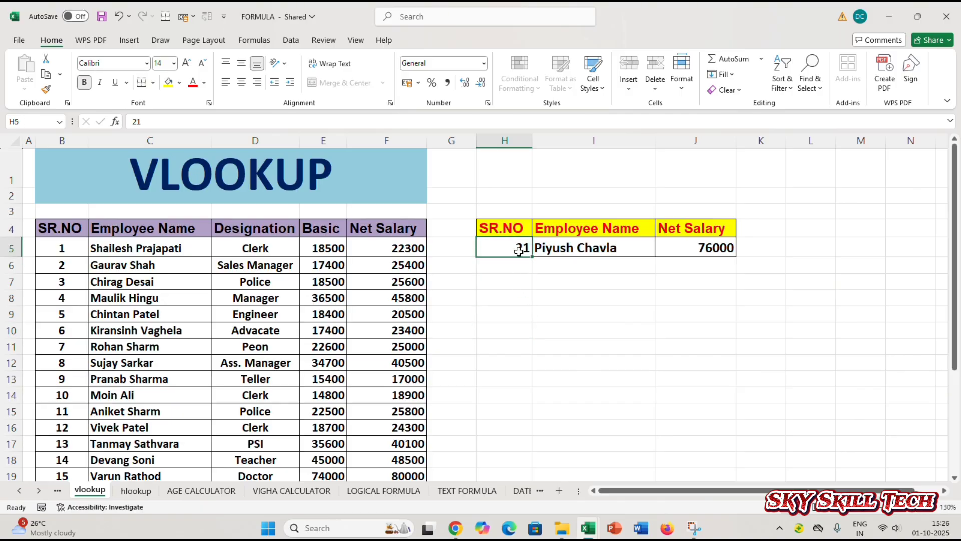
click(293, 42)
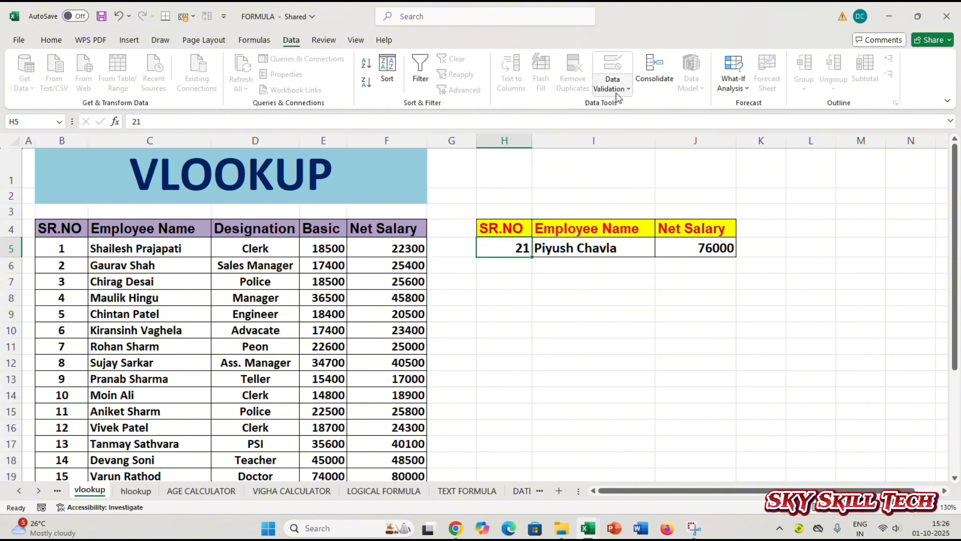
click(554, 309)
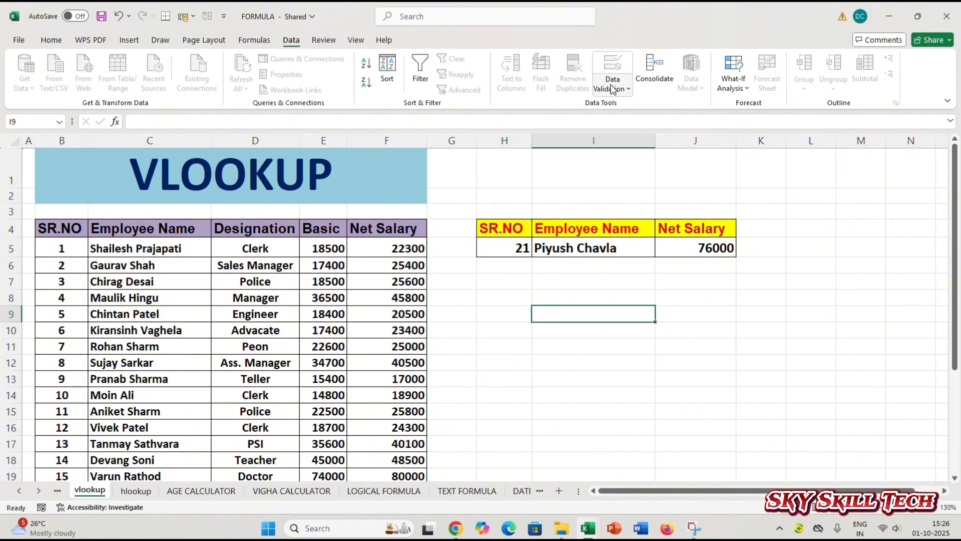
click(531, 281)
click(521, 248)
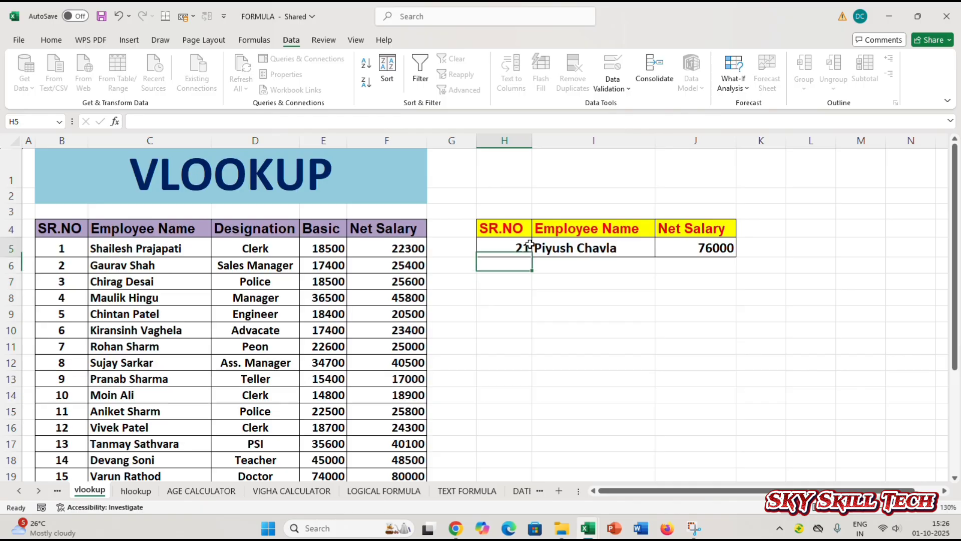
click(615, 85)
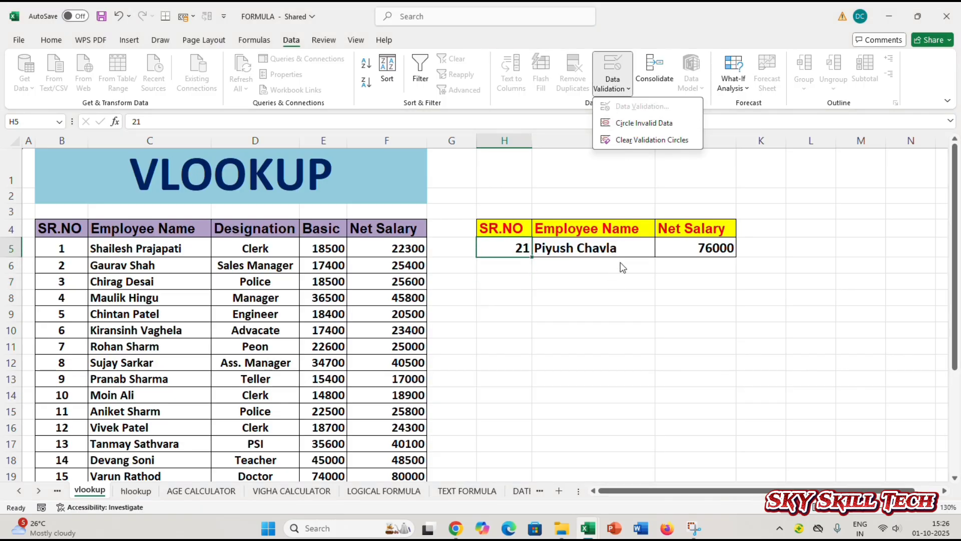
click(645, 139)
click(620, 310)
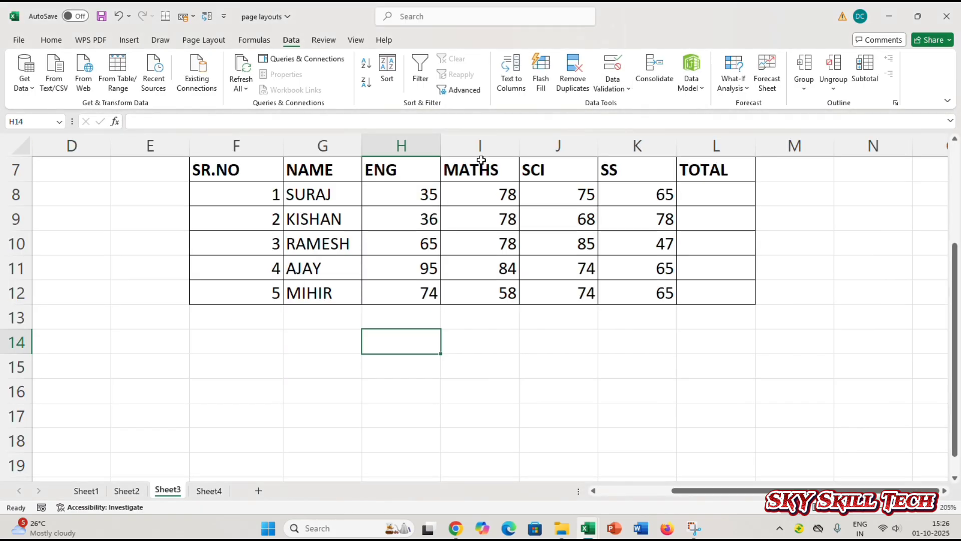
- On Sheet3 of the page layouts workbook, set the validation of the empty cell J14 to allow a List
click(333, 226)
scroll(384, 354, up, 1)
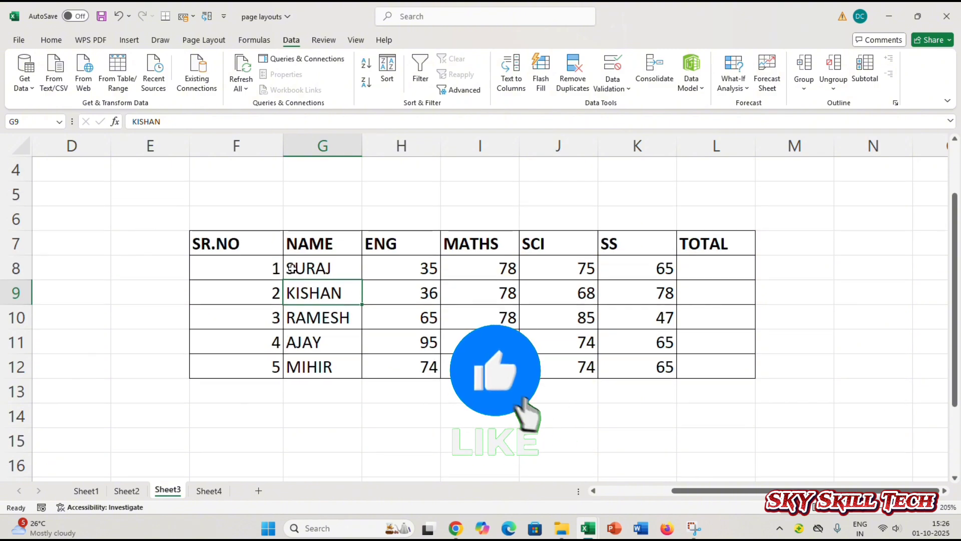
click(549, 444)
scroll(550, 441, down, 1)
click(571, 346)
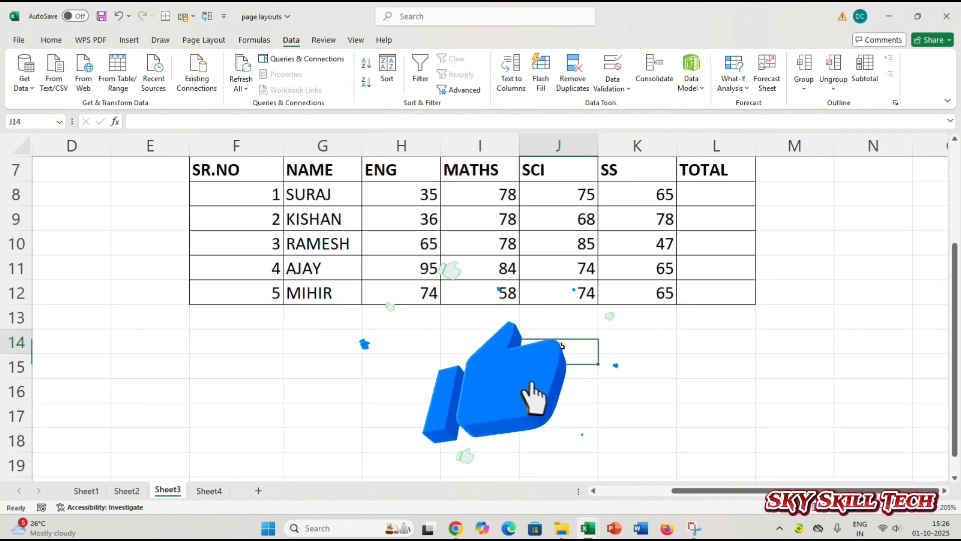
click(611, 82)
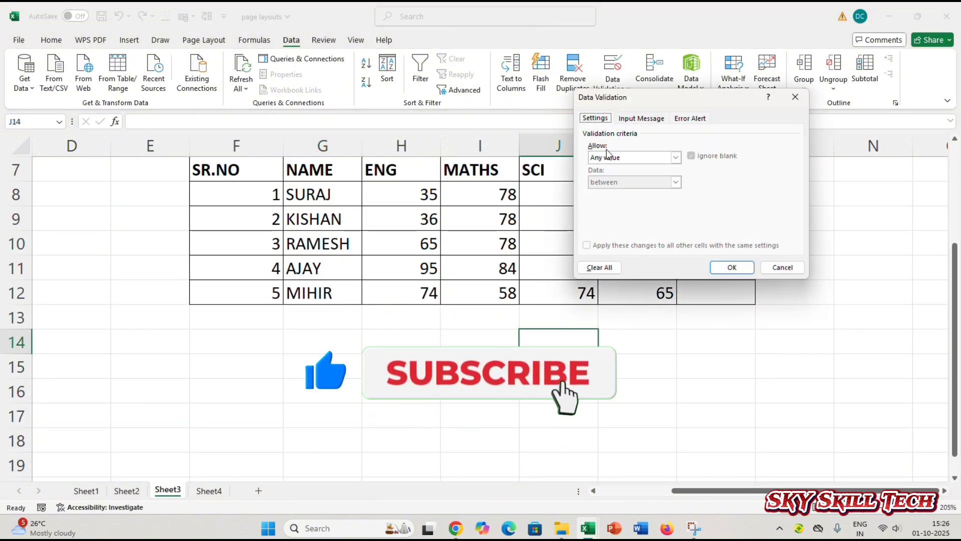
click(623, 157)
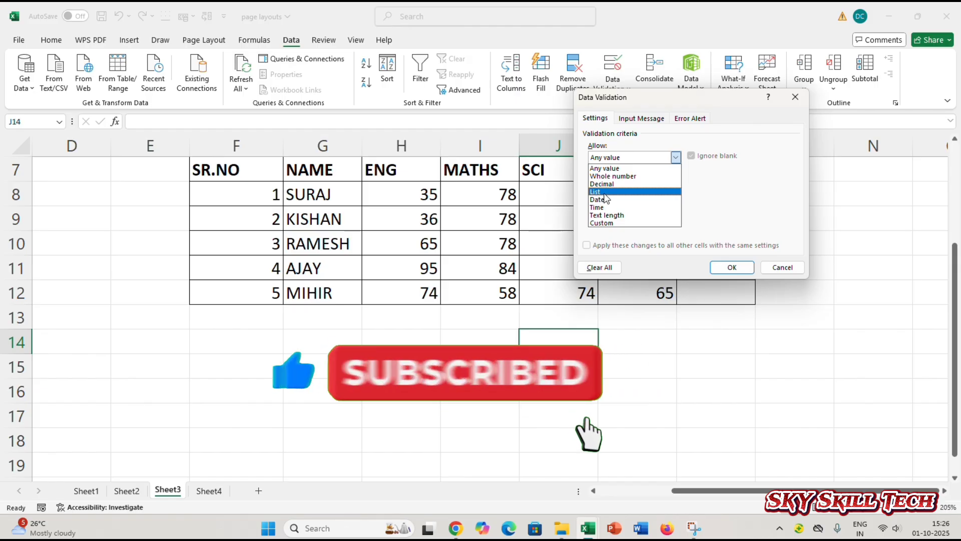
click(595, 192)
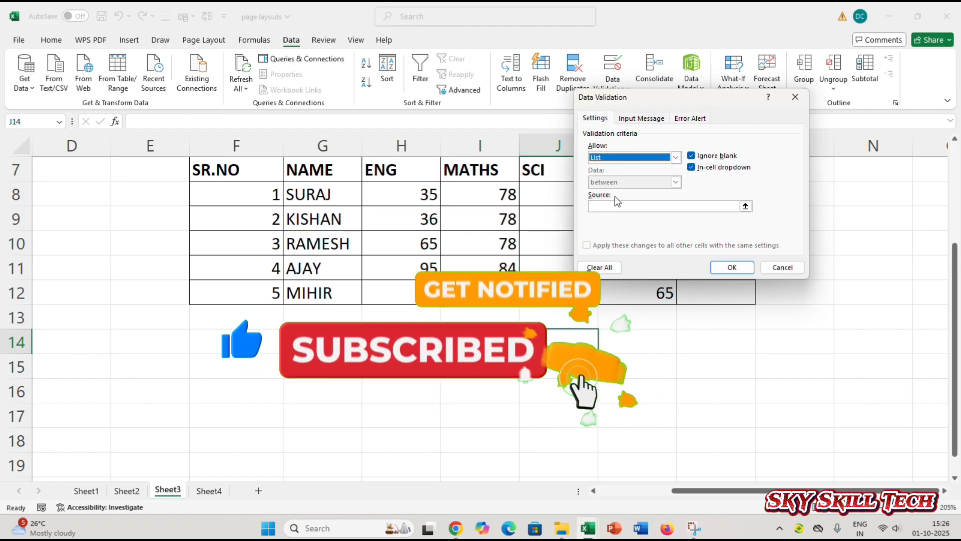
- Use the NAME column range G7:G12, including its header, as the list source for J14 and apply the rule
click(600, 206)
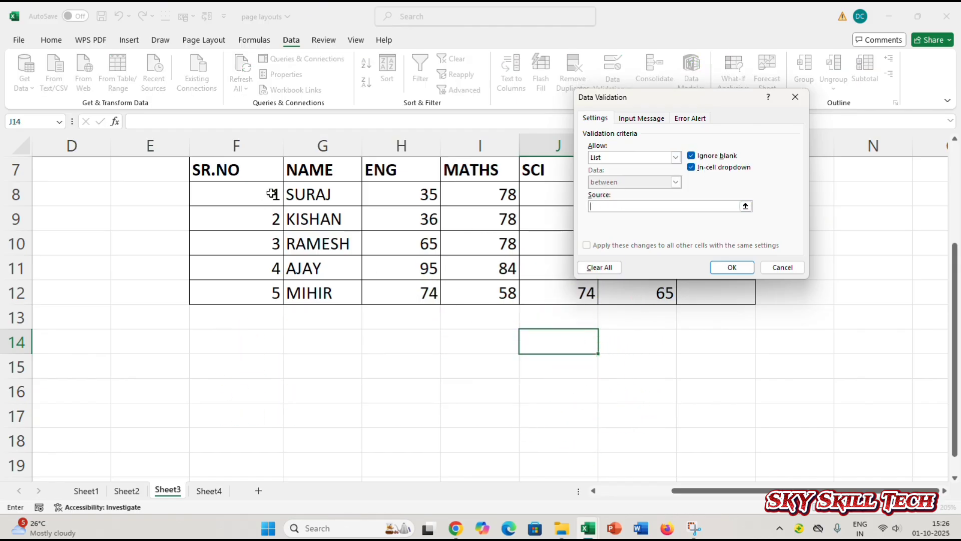
drag(305, 190, 320, 295)
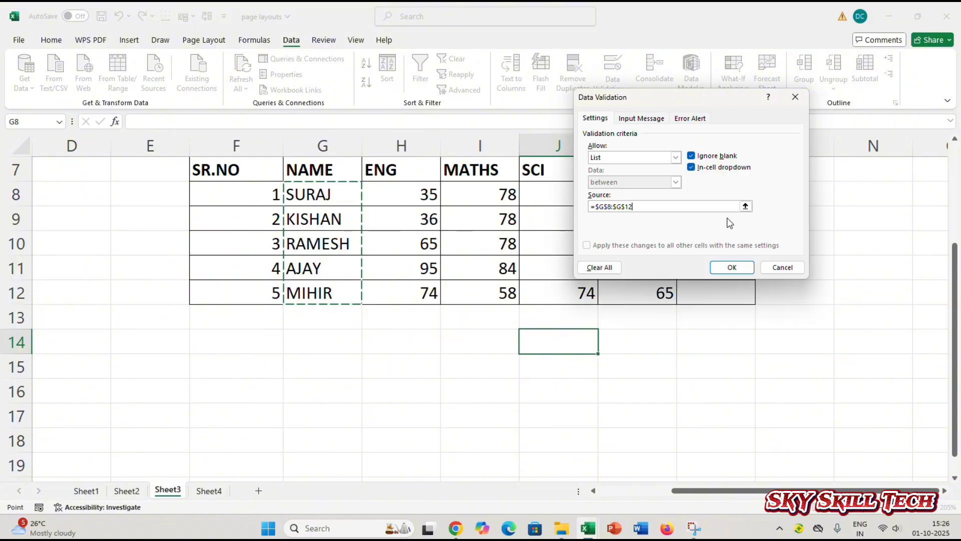
drag(311, 167, 320, 294)
click(730, 261)
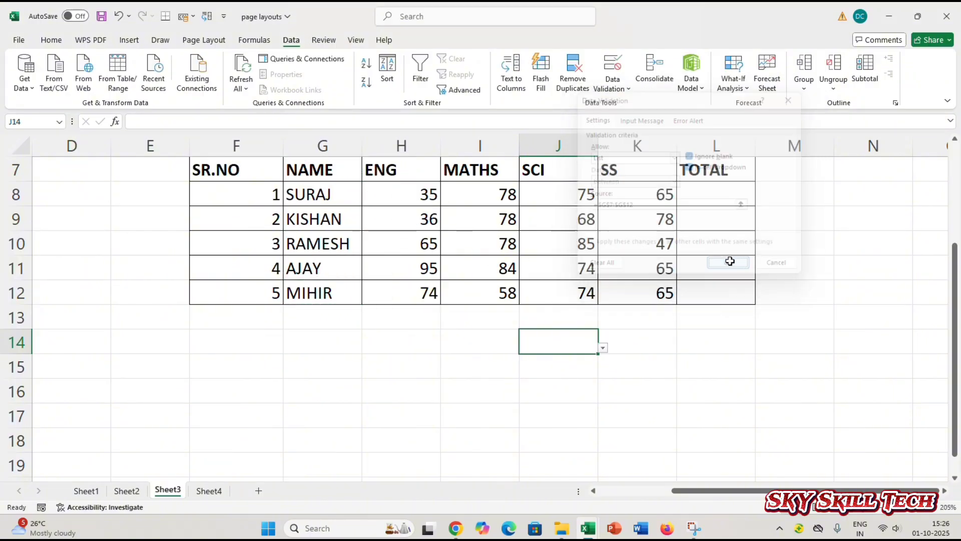
- Choose three different student names in turn from the dropdown in J14, ending with the last name in the list
click(603, 347)
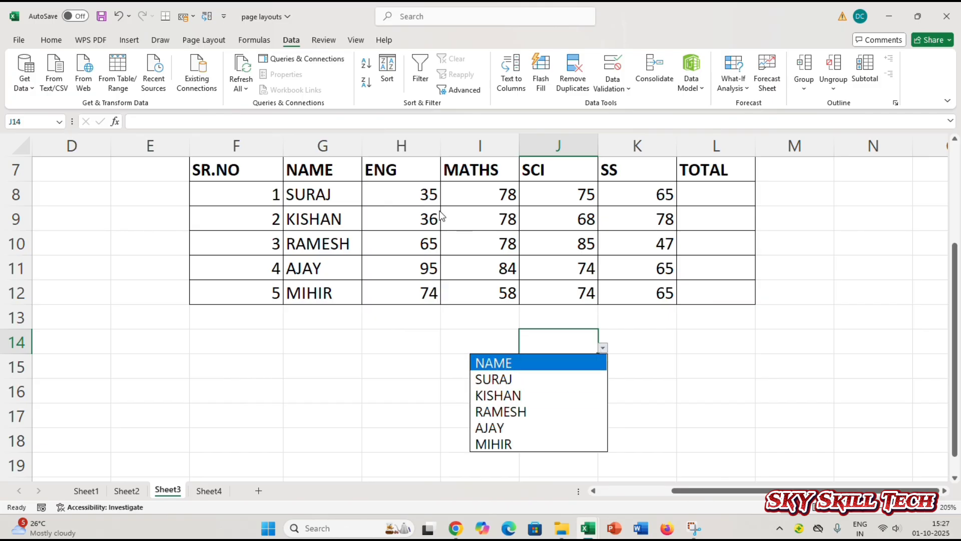
click(510, 395)
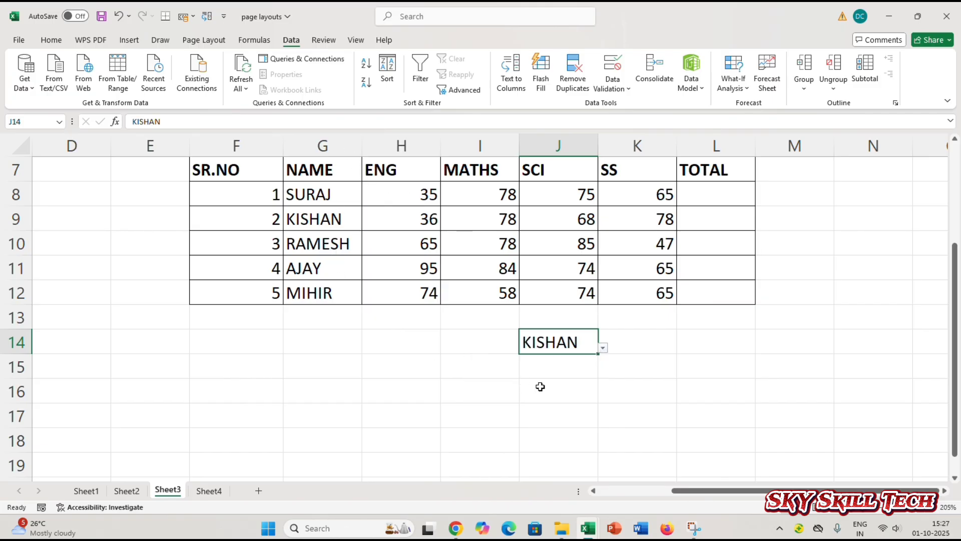
click(603, 348)
click(518, 413)
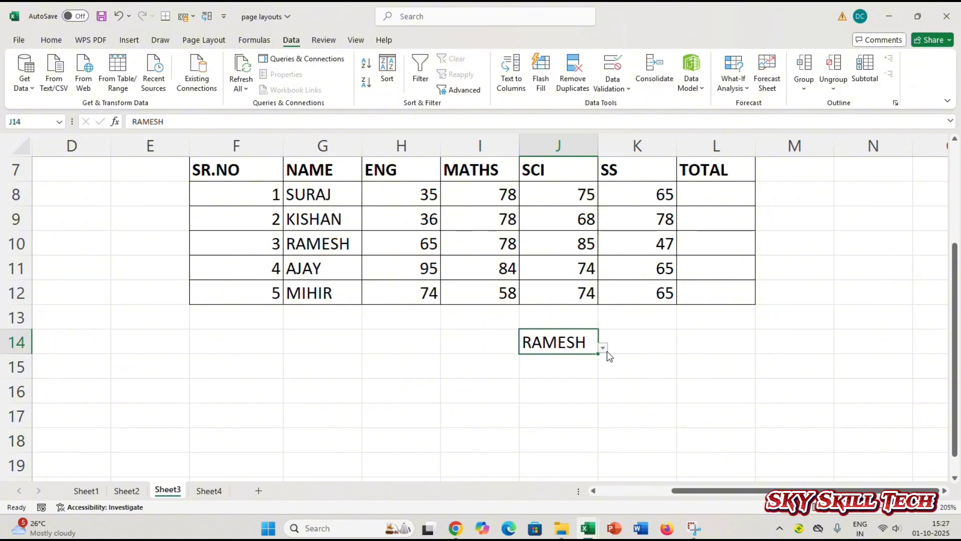
click(603, 347)
click(516, 439)
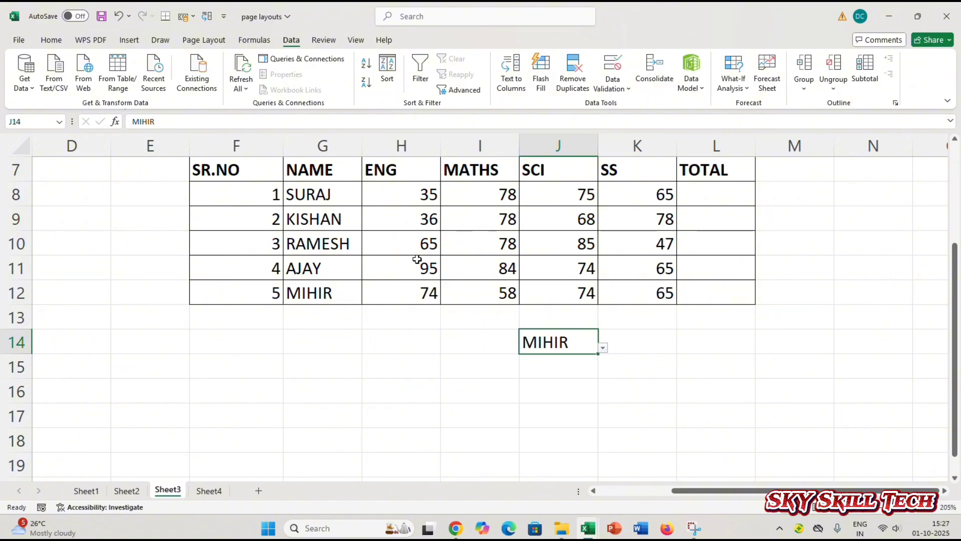
key(Right)
click(611, 74)
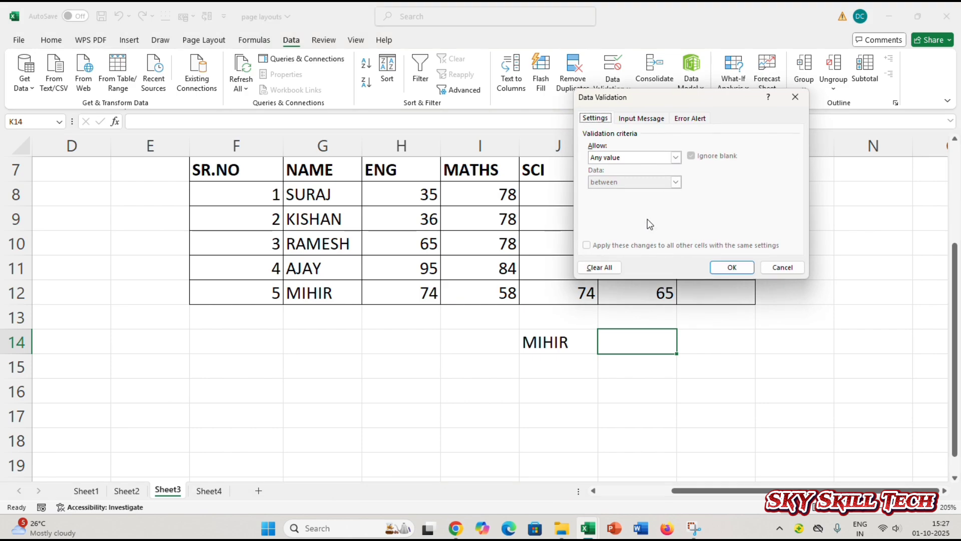
click(619, 157)
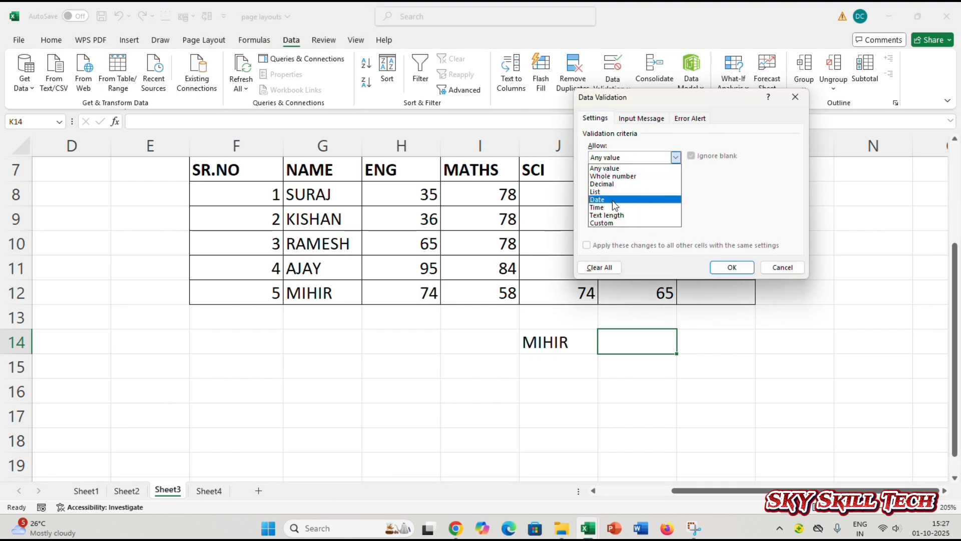
click(780, 266)
click(780, 267)
- Enter the heading DATE OF BIRTH in the empty cell F18 below the marks table
scroll(305, 359, down, 3)
click(279, 236)
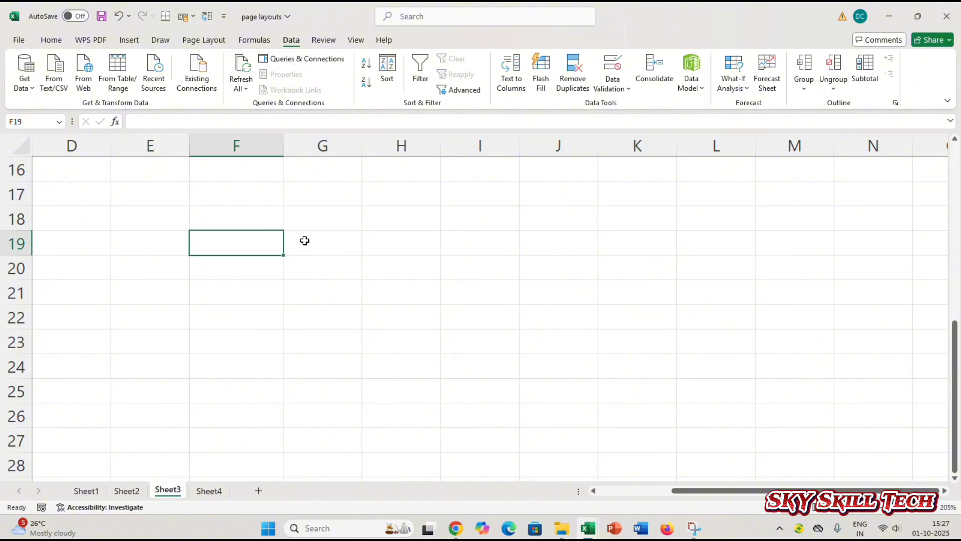
click(287, 294)
click(244, 246)
double_click(244, 227)
text(DAT)
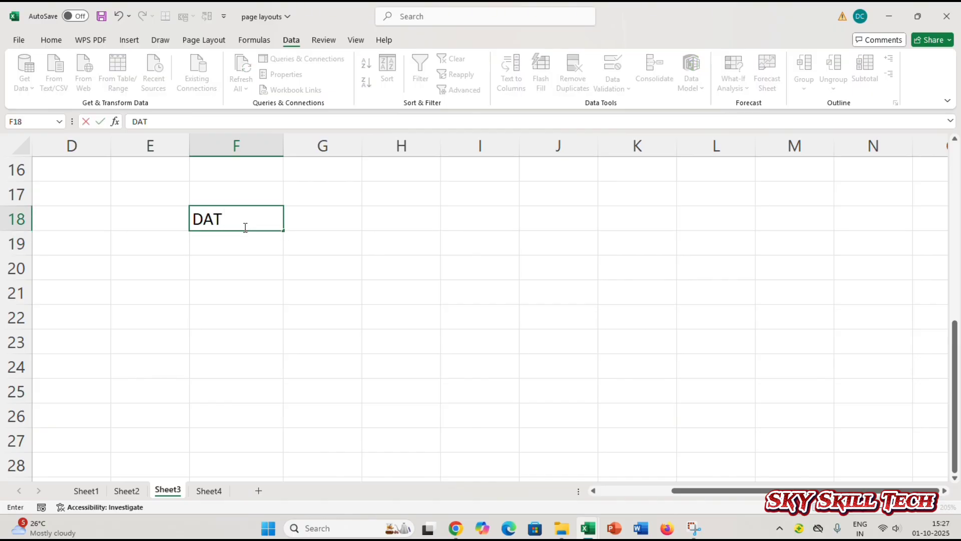
key(BackSpace)
key(BackSpace)
text(E OF BIRTH)
key(Return)
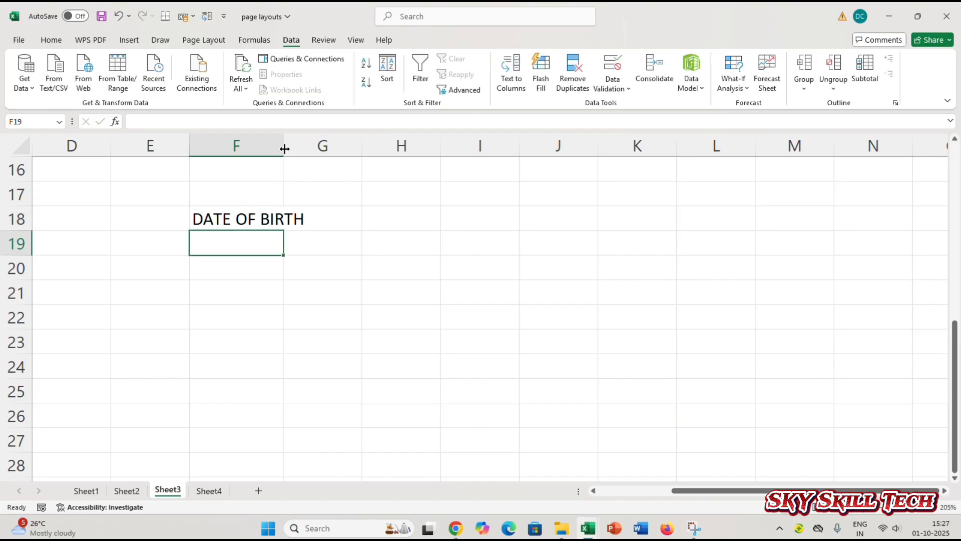
- Autofit column F to its contents and make the DATE OF BIRTH heading bold
double_click(284, 145)
click(241, 220)
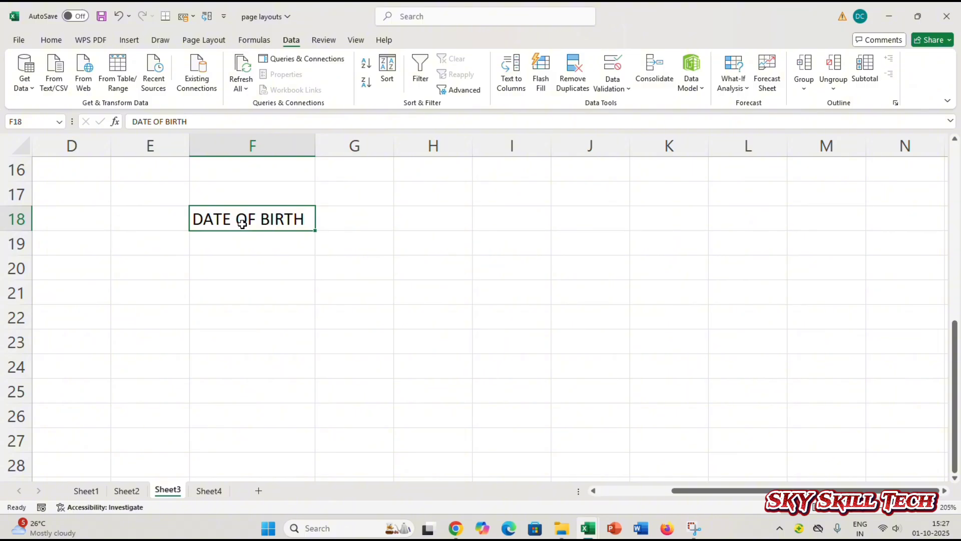
key(ctrl+b)
ctrl+click(243, 258)
click(246, 249)
click(260, 292)
- Set the data validation of the cells F19:F26 under DATE OF BIRTH to allow a Date
click(279, 234)
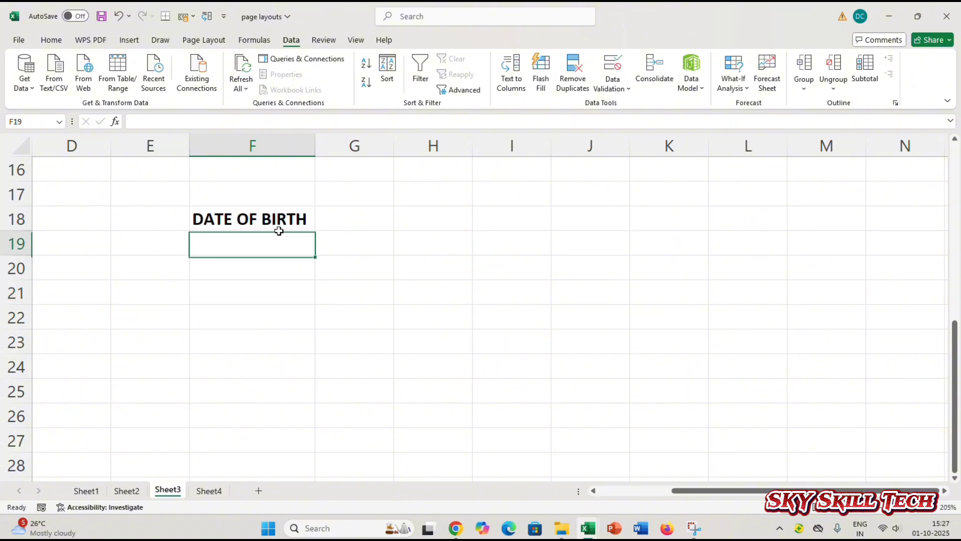
drag(279, 231, 274, 419)
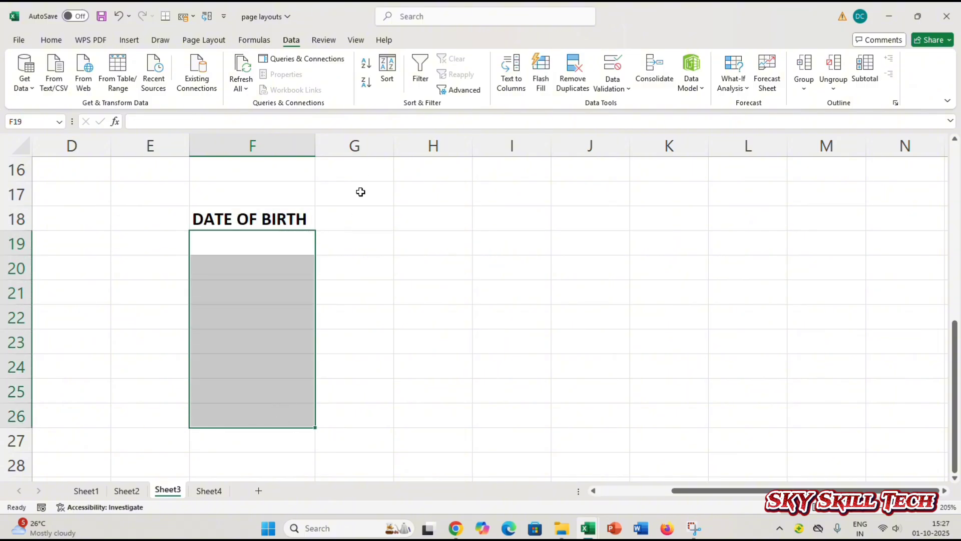
click(612, 69)
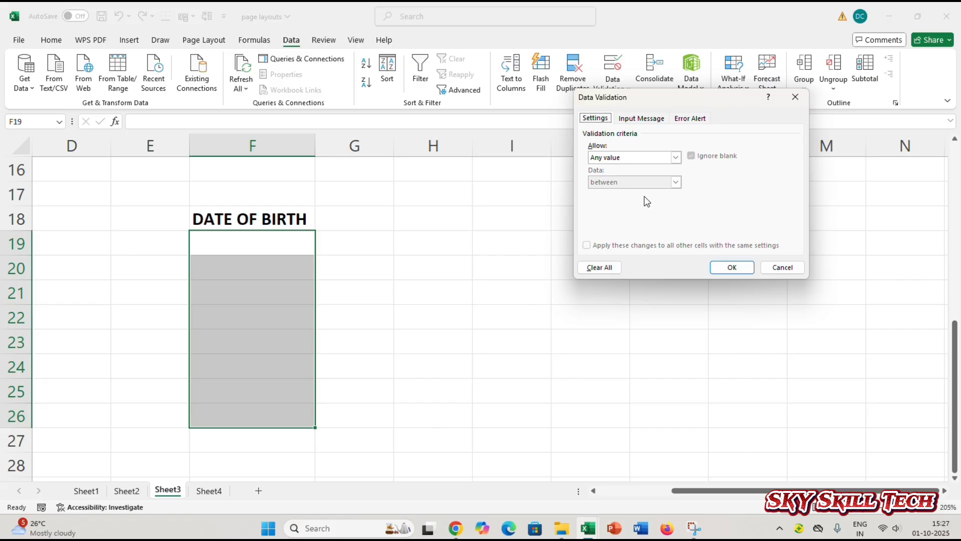
click(630, 159)
click(604, 200)
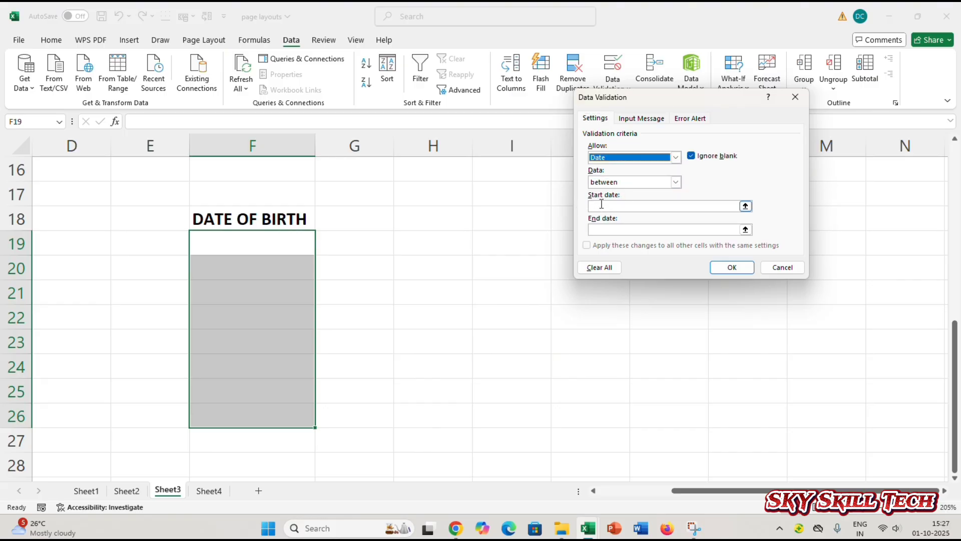
- Limit the allowed dates to between 01-01-2010 and 31-12-2015 and apply the rule
click(601, 206)
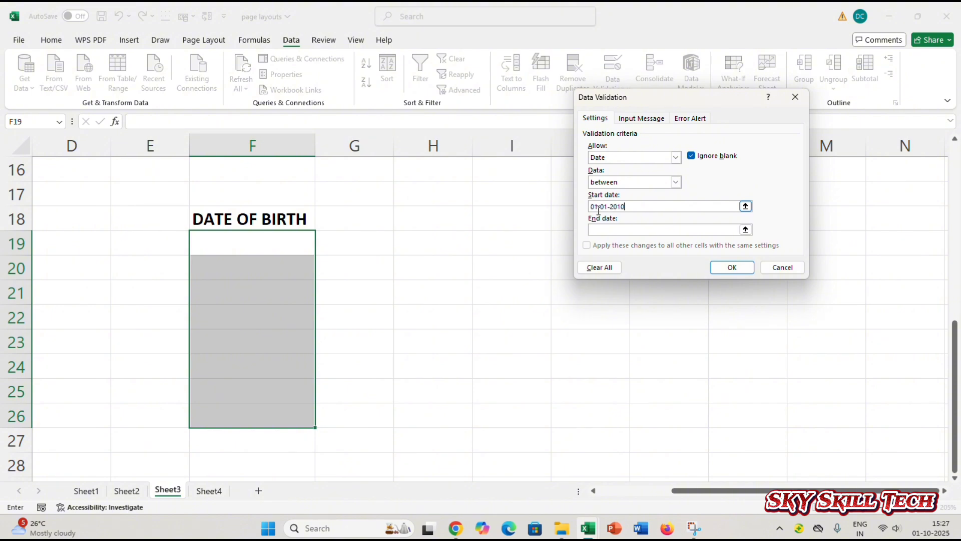
click(613, 230)
text(31-12-2015)
click(620, 207)
click(614, 231)
click(732, 267)
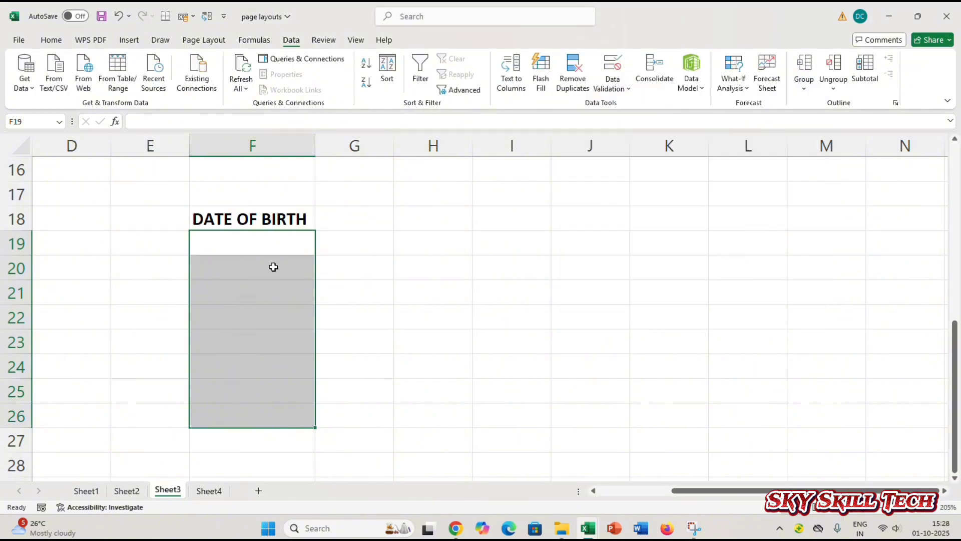
- Enter two dates of birth that lie within the allowed range in F19 and F20
click(266, 250)
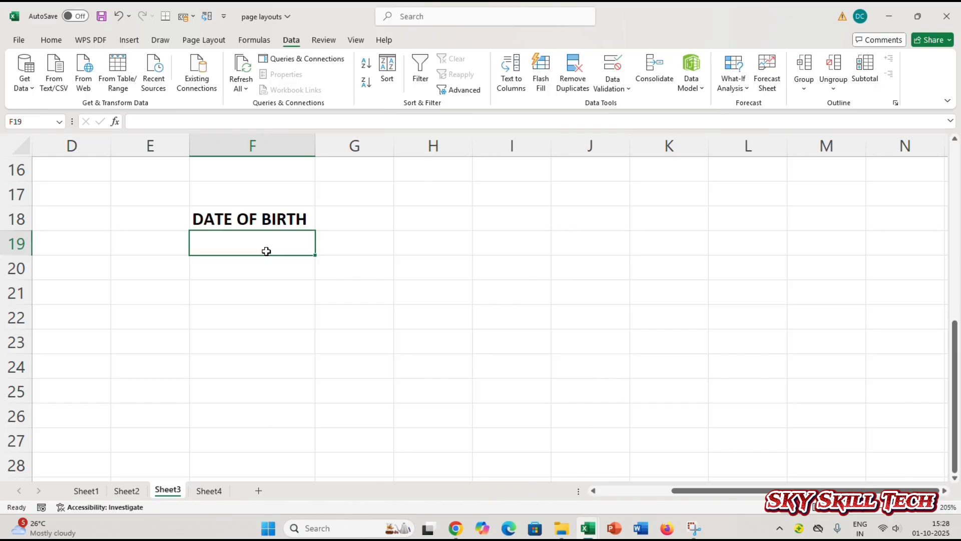
text(12-0)
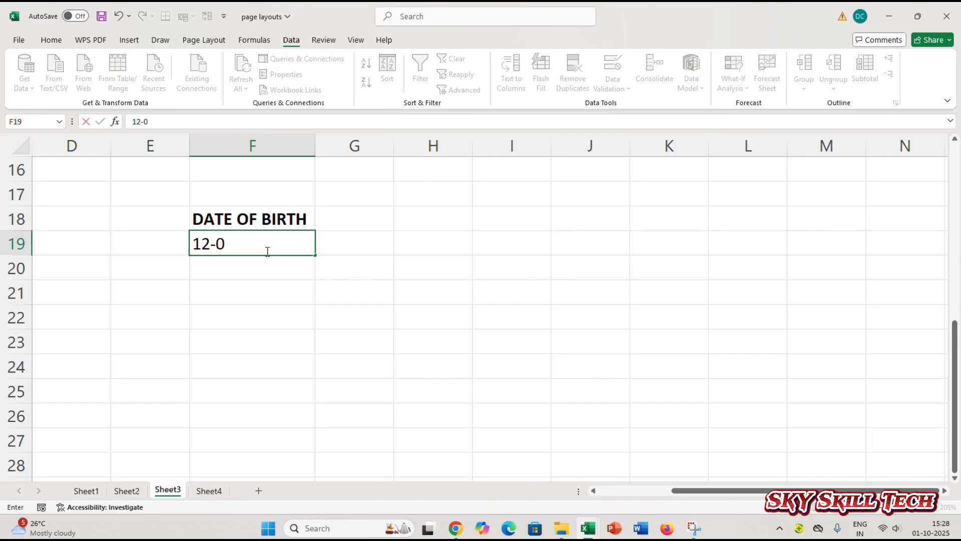
text(1-2014)
key(Return)
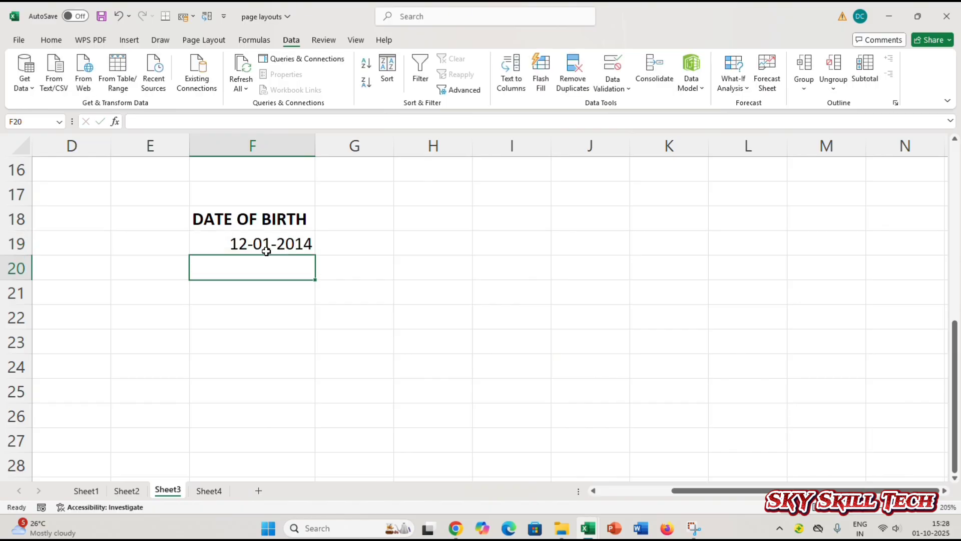
text(14)
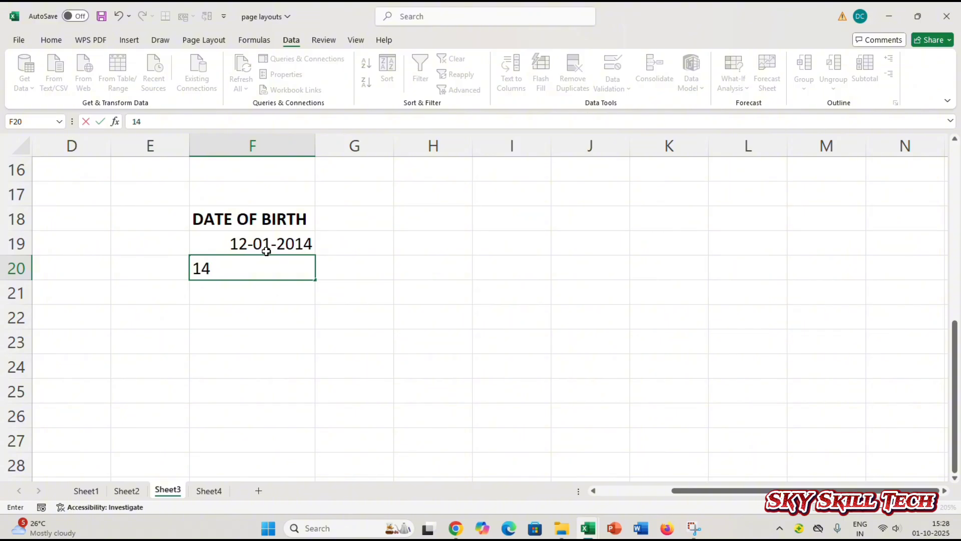
text(-11-200)
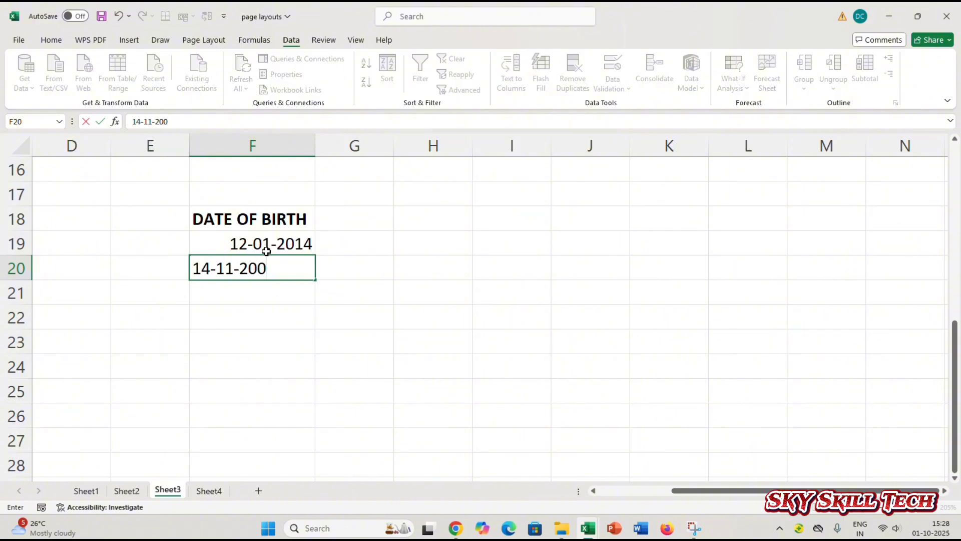
key(BackSpace)
text(15)
key(Return)
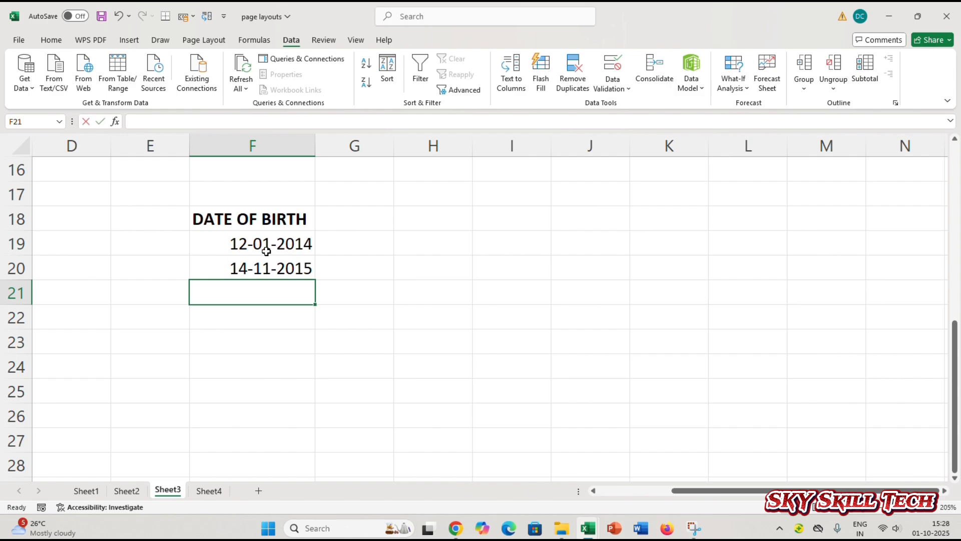
- Try to enter a date of birth beyond the allowed end date in F21, discarding the entry
text(20-05-2)
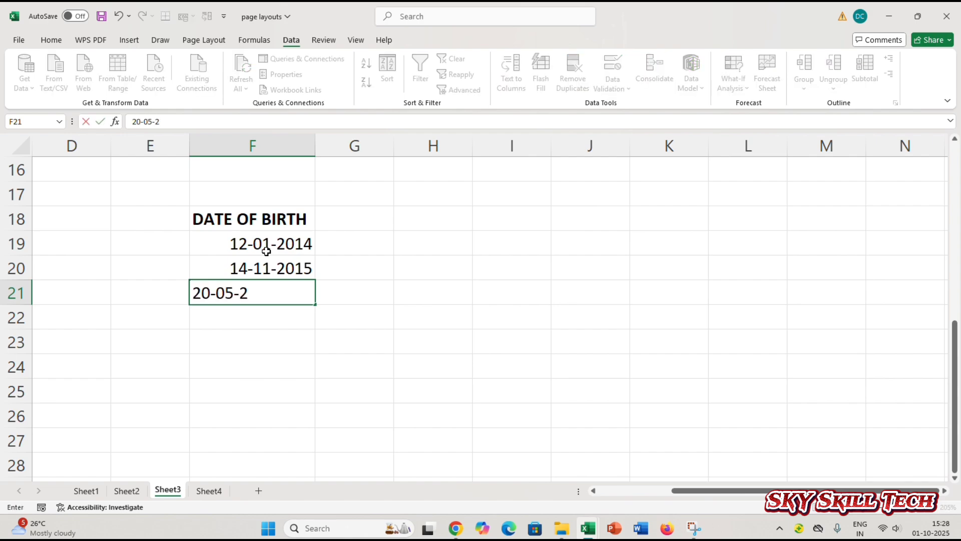
text(016)
key(Return)
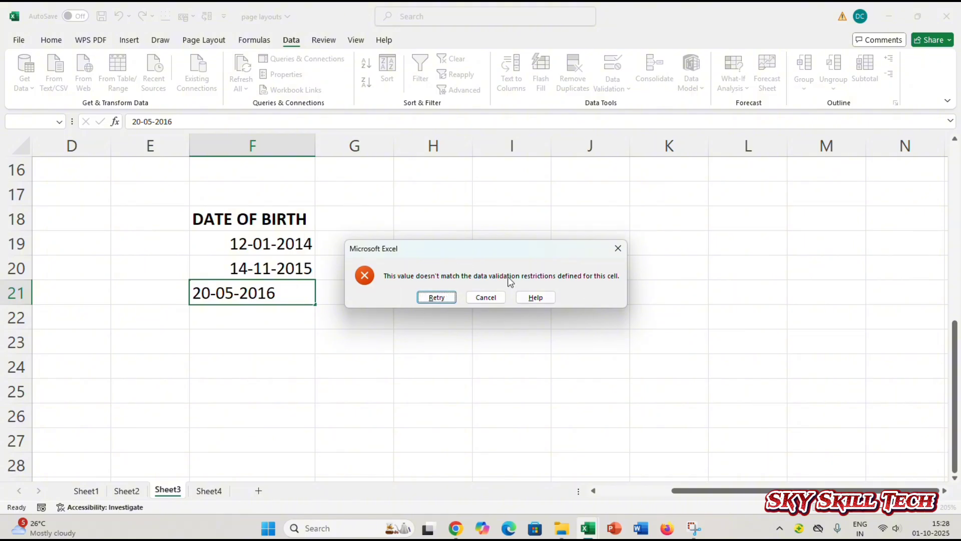
click(616, 250)
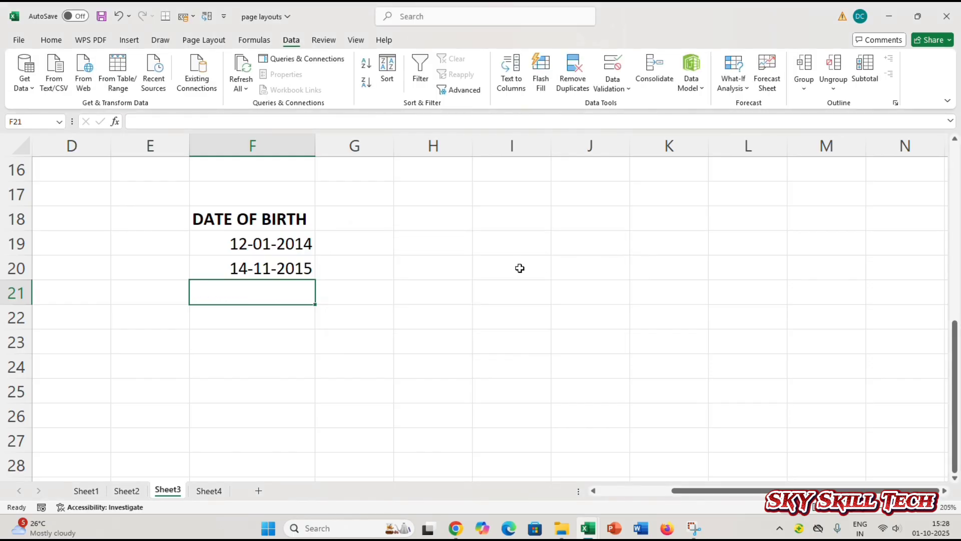
- Review the comparison conditions and allowed value types in the Data Validation settings of F19:F23
drag(301, 255, 301, 348)
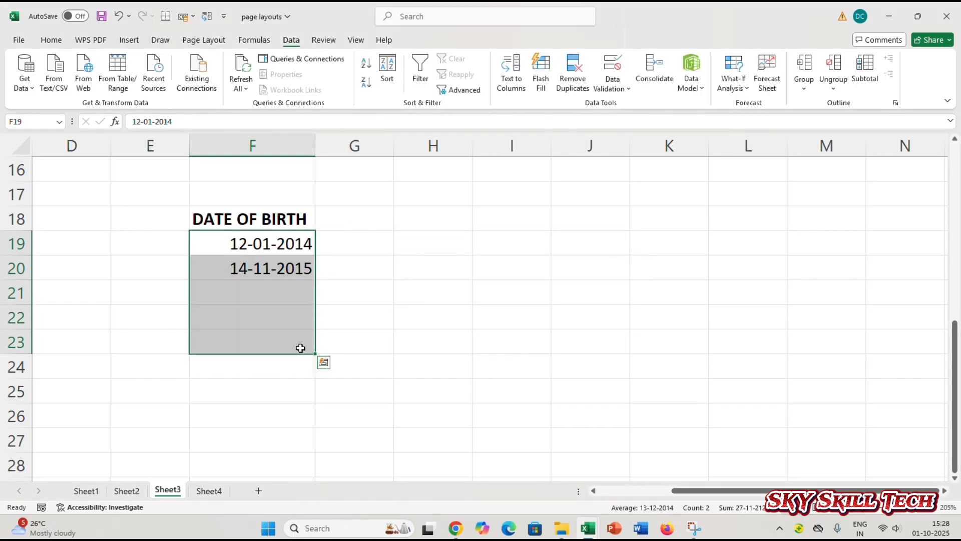
click(619, 82)
click(627, 104)
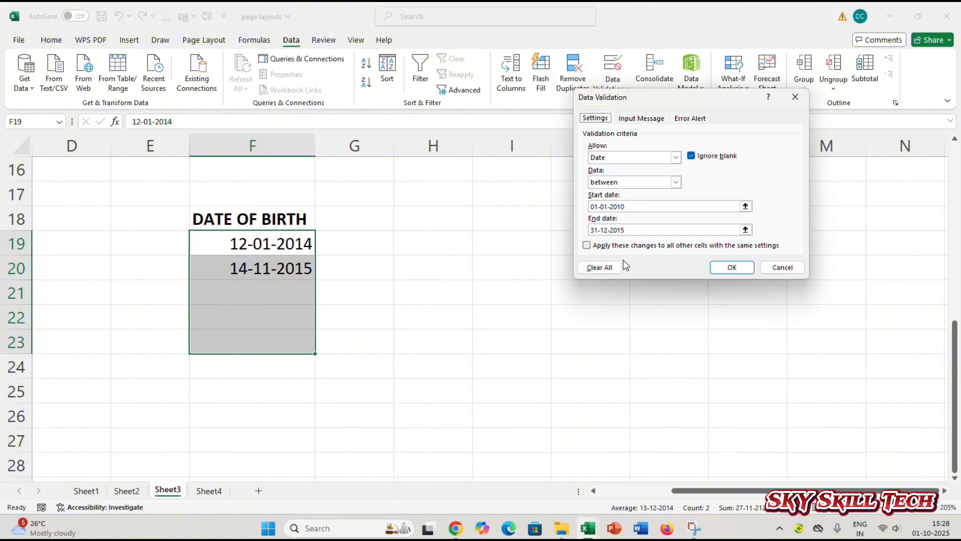
click(620, 181)
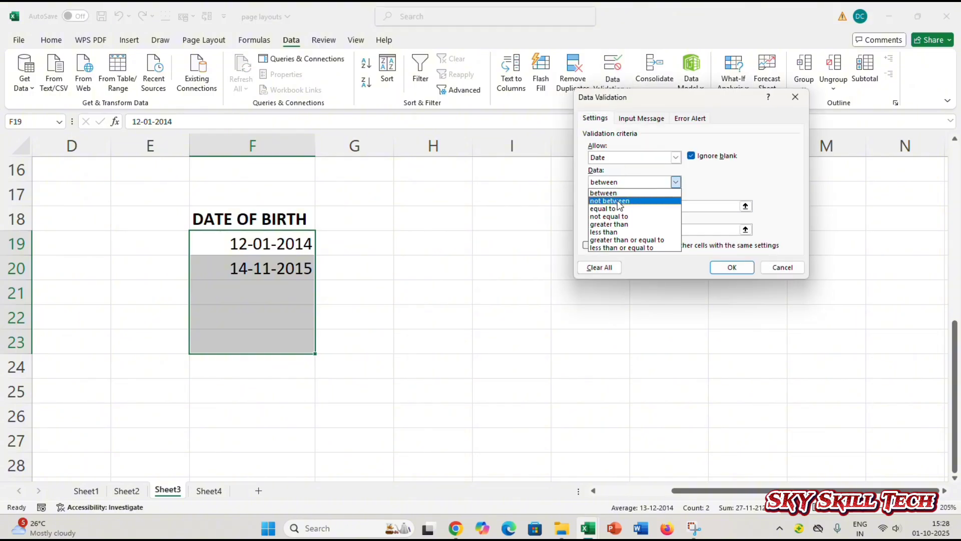
click(706, 186)
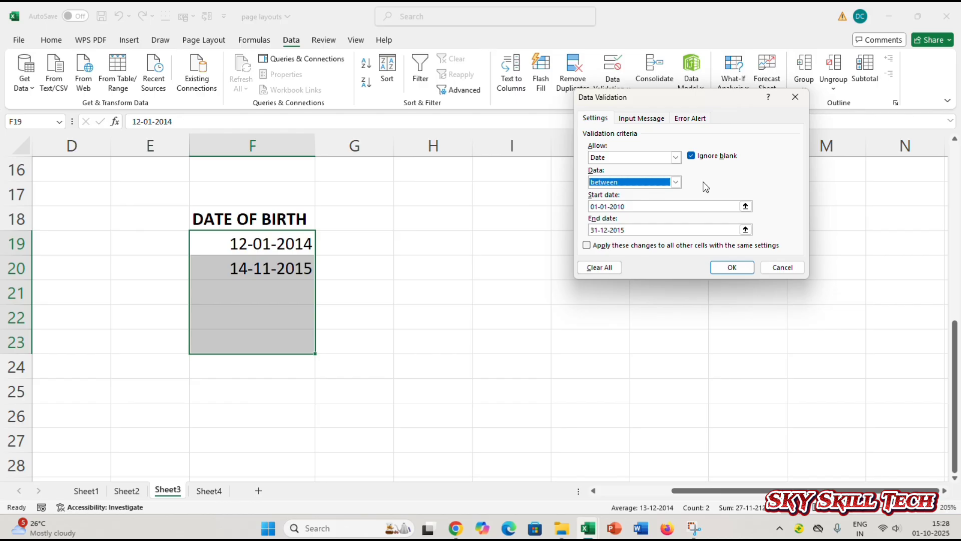
click(679, 160)
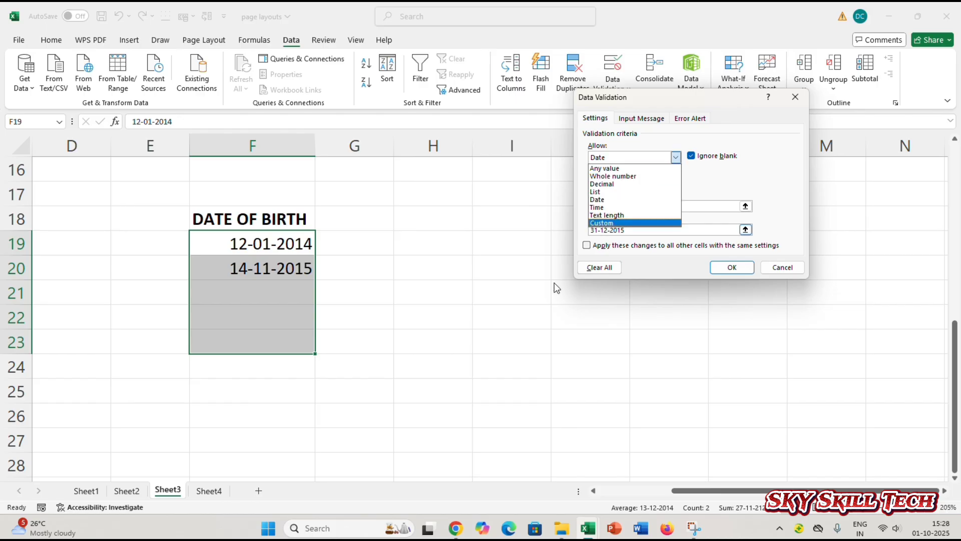
click(731, 267)
click(575, 315)
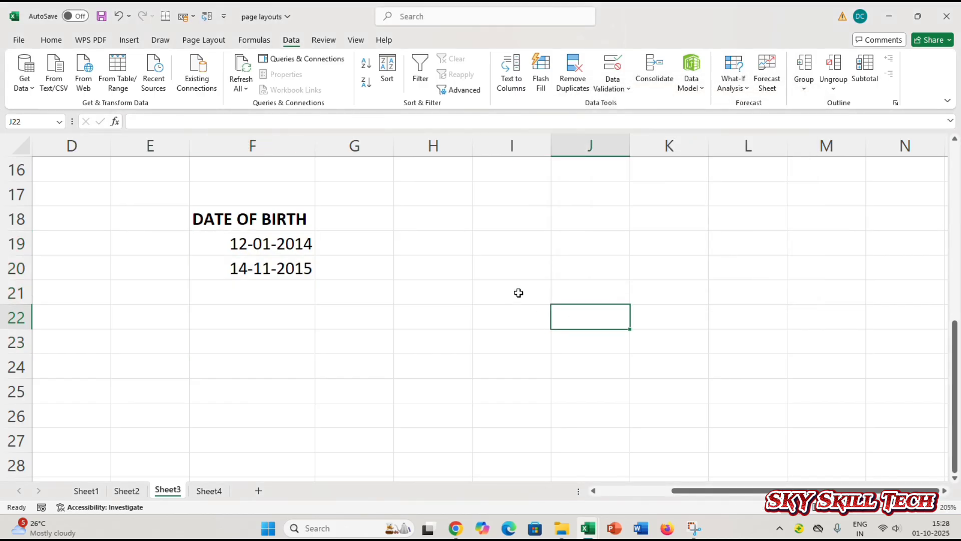
- Enter the heading TIME in H18 and make it bold
mouse_move(443, 225)
mouse_down()
mouse_move(451, 255)
mouse_move(431, 217)
mouse_up()
text(TIME)
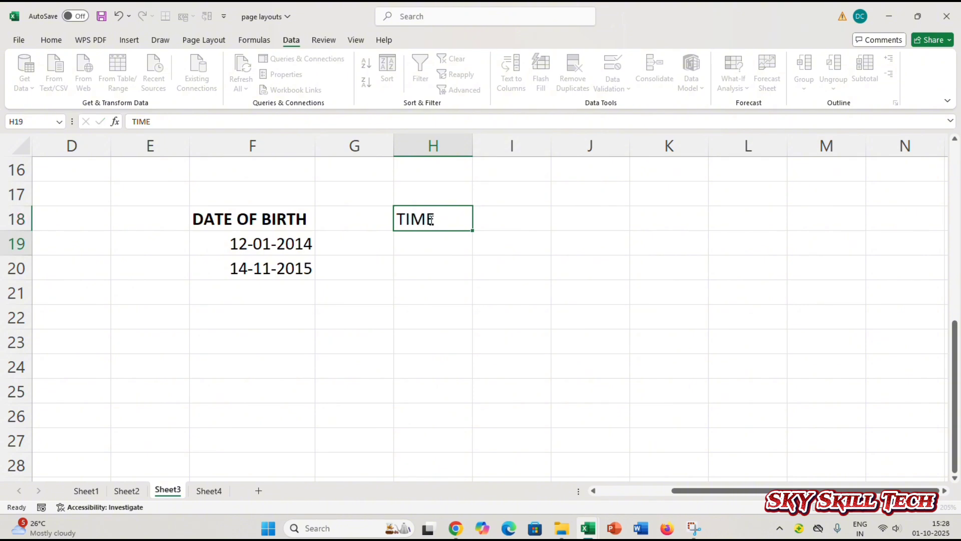
key(Return)
click(430, 219)
key(ctrl+b)
key(Return)
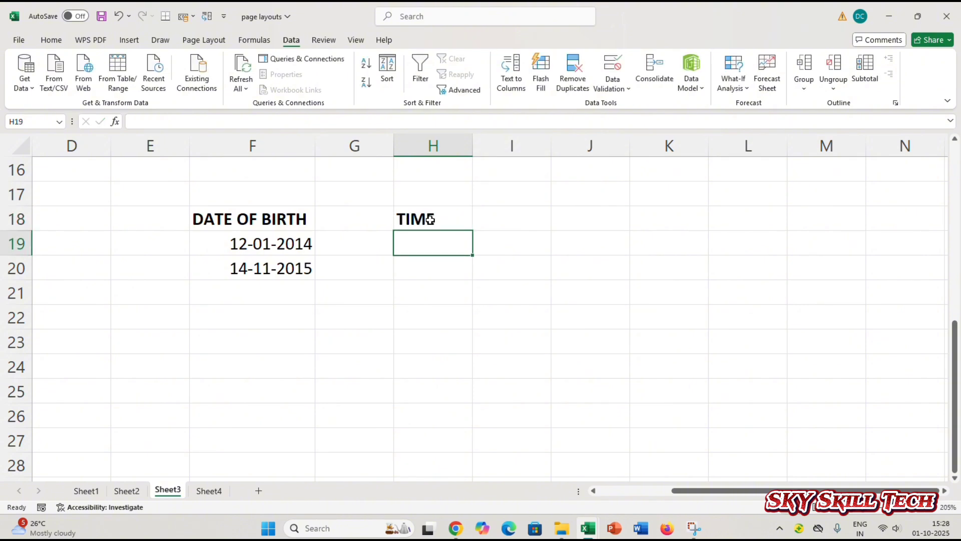
- Apply a data validation rule to H19:H26 that allows only times between 10:20 and 10:45
drag(416, 245, 447, 407)
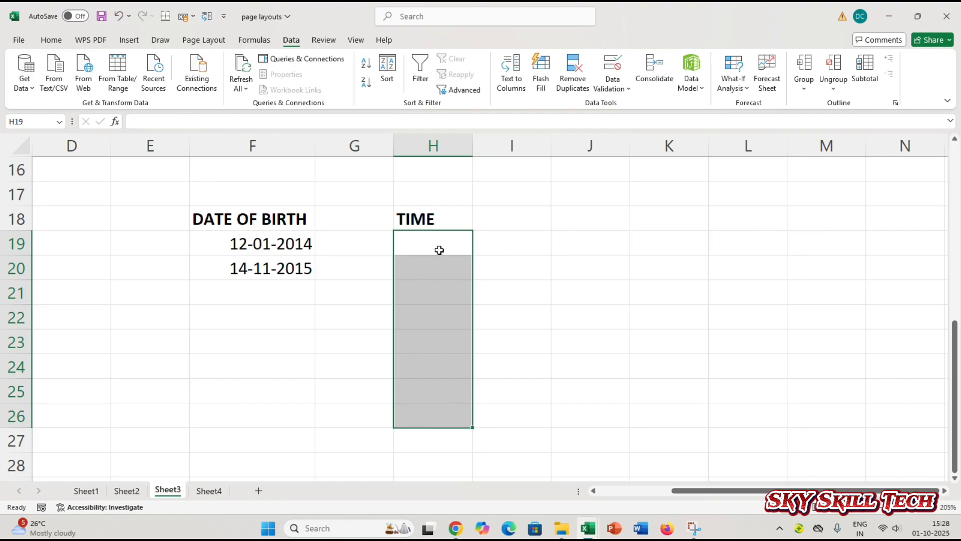
click(612, 66)
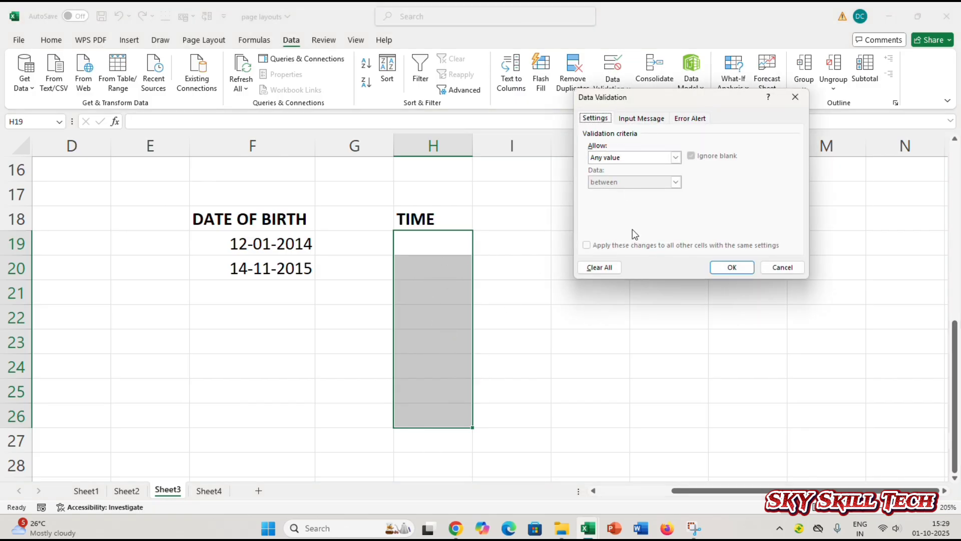
click(629, 157)
click(621, 207)
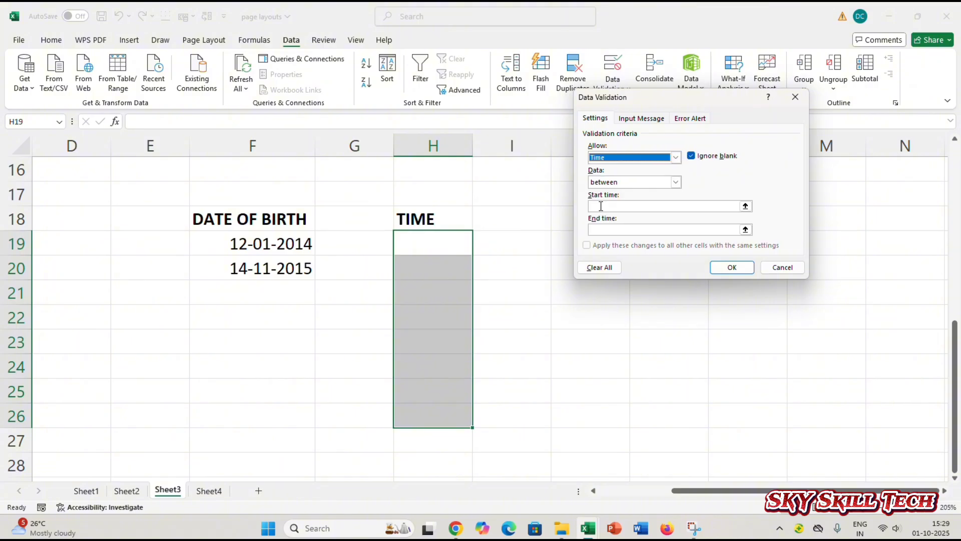
click(606, 206)
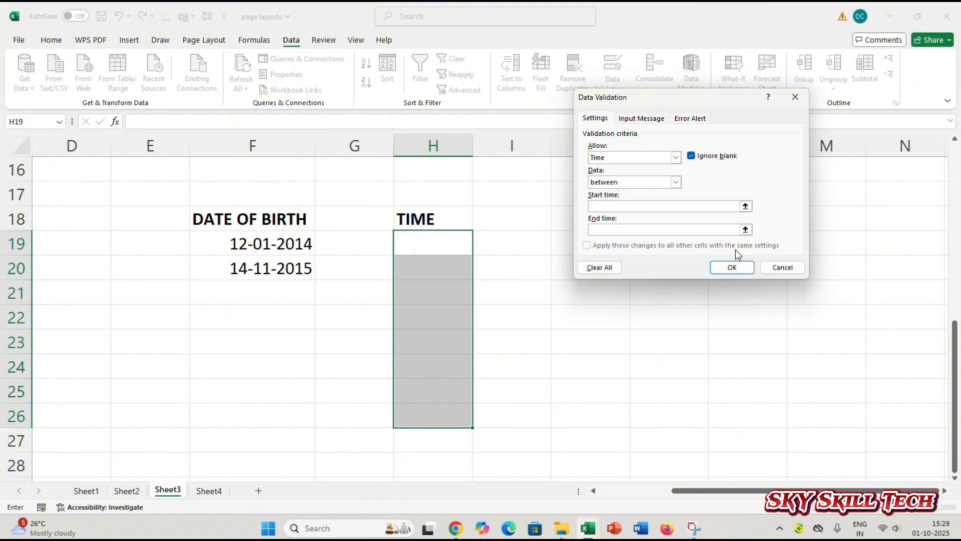
text(10)
text(:)
text(20)
text(10)
text(:45)
click(730, 266)
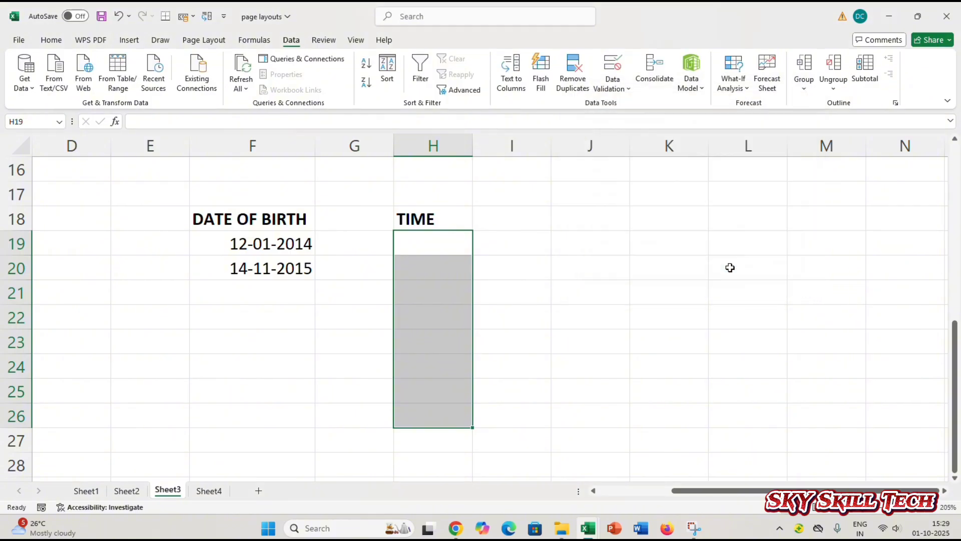
- Enter the time 10:30 in H19
click(429, 246)
text(10)
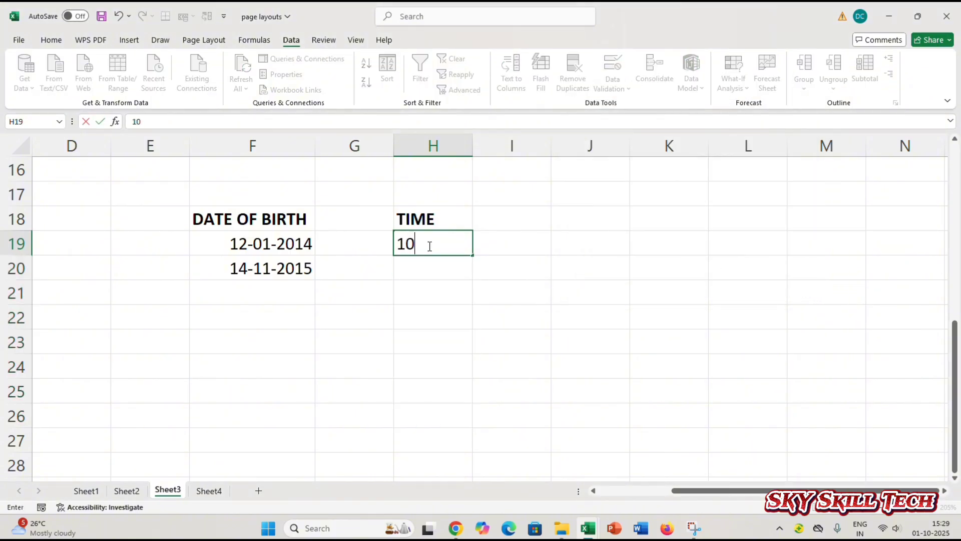
text(:30)
key(Return)
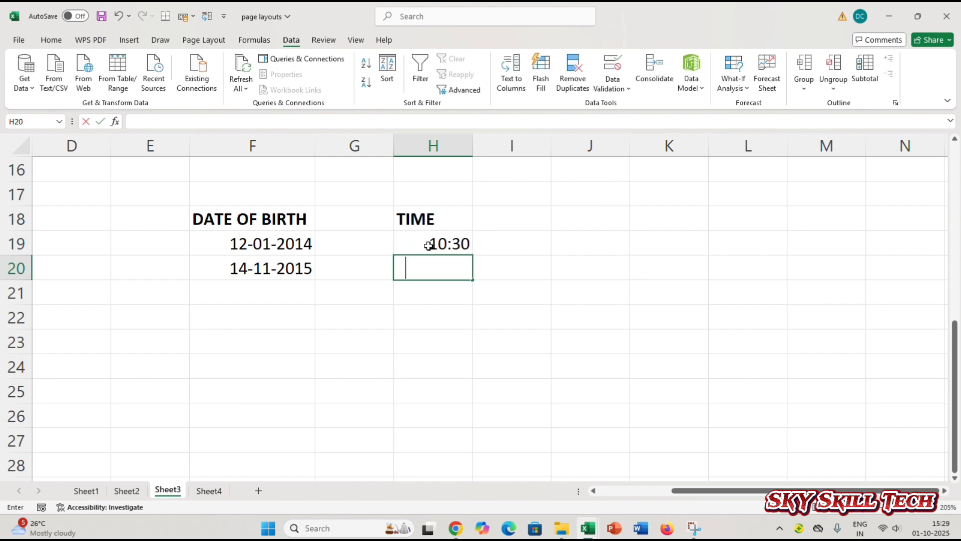
- Try to enter 10:15, a time before the allowed start, in H20, discarding the entry
text(10:15)
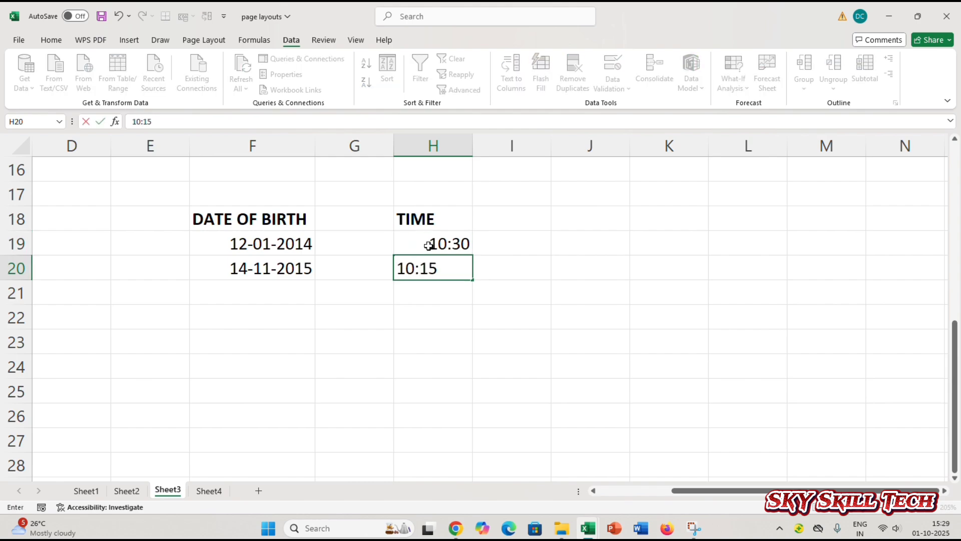
key(Return)
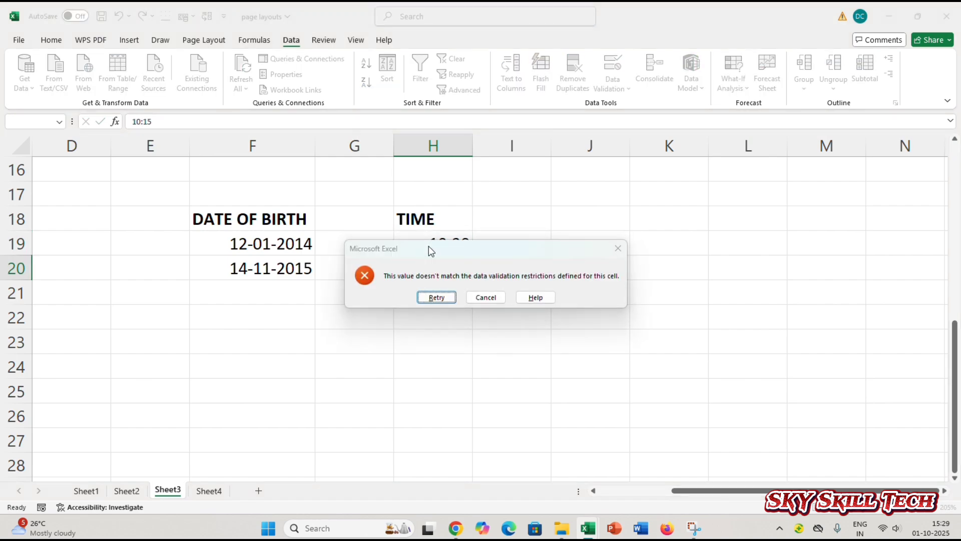
key(Escape)
drag(451, 220, 457, 322)
click(539, 292)
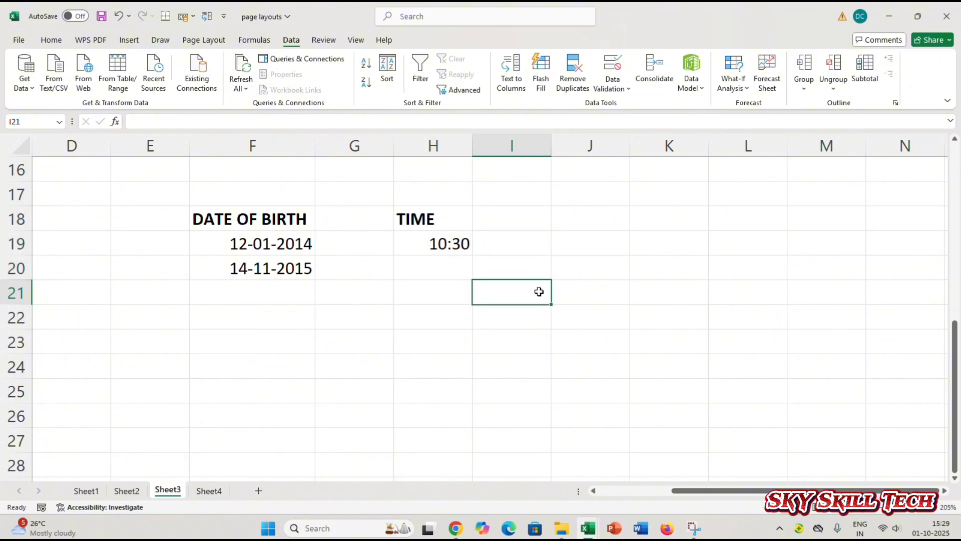
- Look through the allowed value types in the Data Validation settings of the empty cell J23
click(597, 212)
click(622, 330)
click(616, 77)
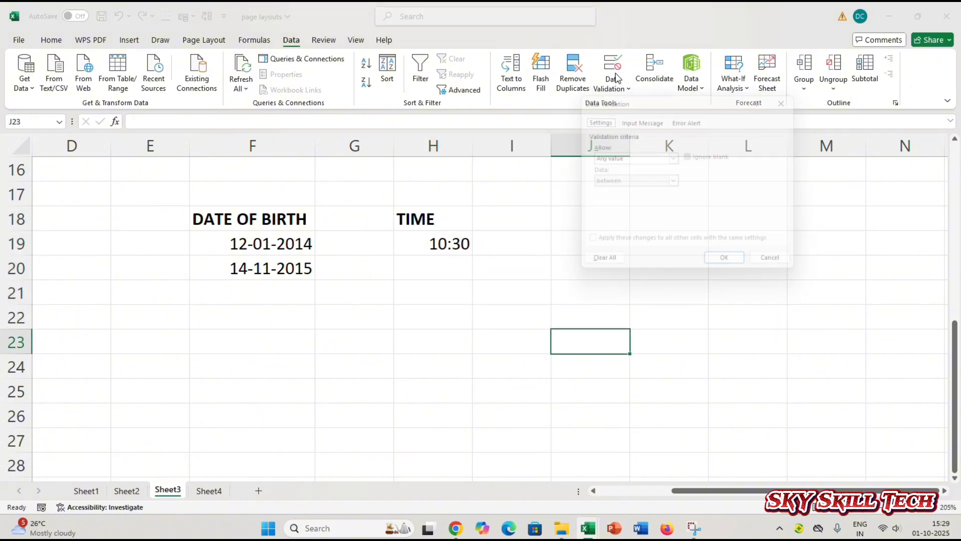
click(633, 158)
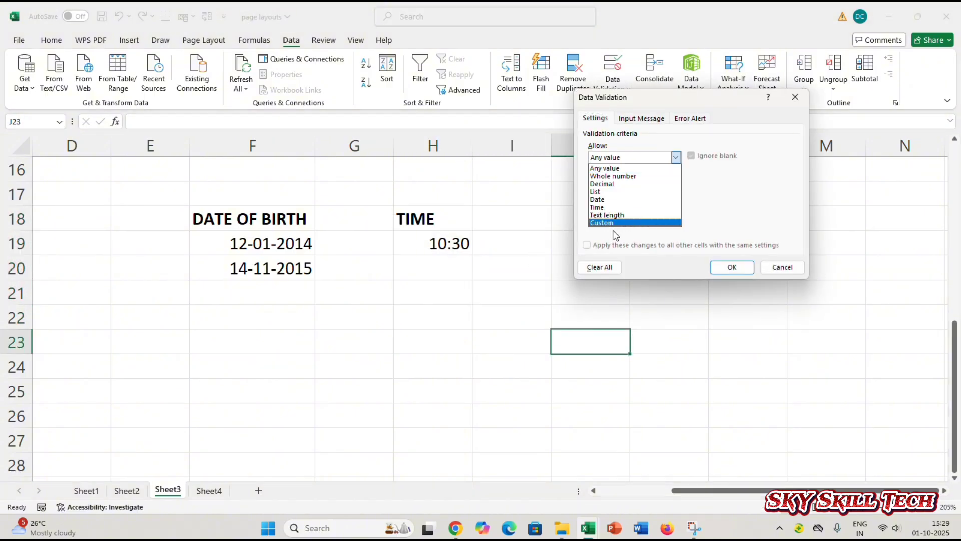
click(782, 267)
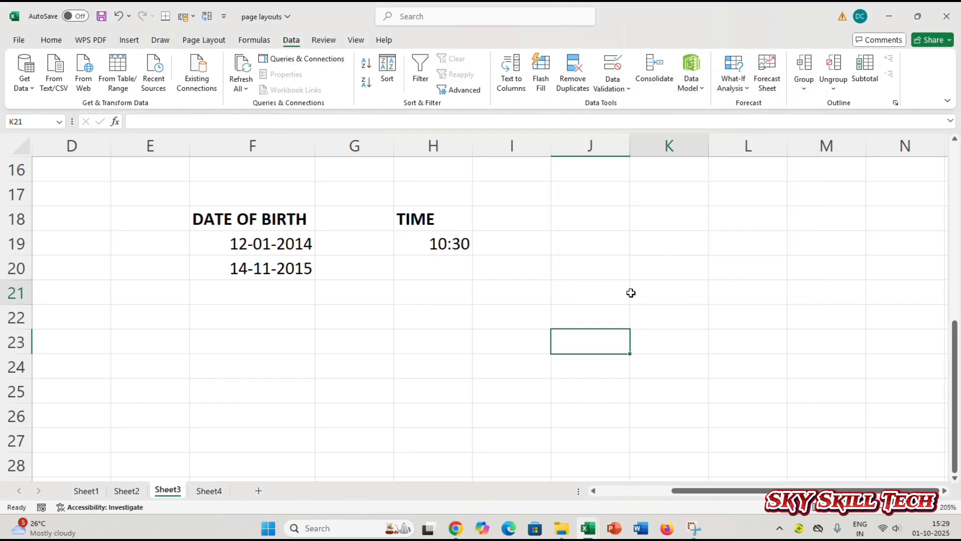
- Enter the heading NAME in J17 and make it bold
click(597, 200)
text(NAM)
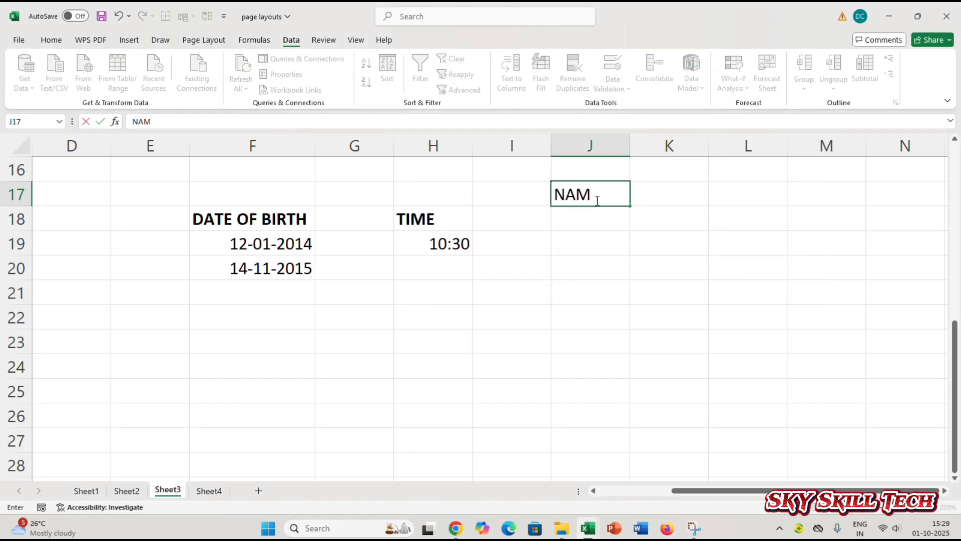
text(E)
key(Return)
key(Right)
key(Up)
key(Down)
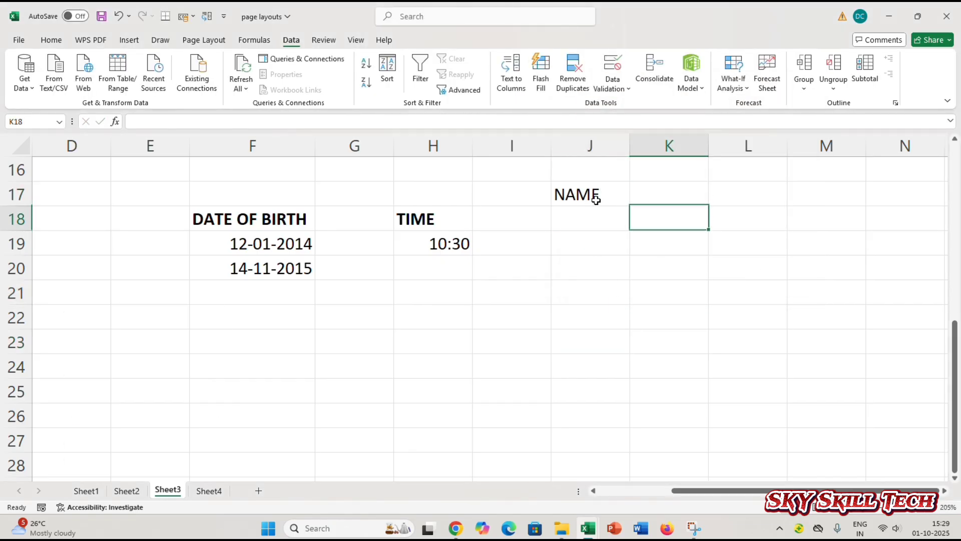
key(Left)
key(Up)
key(ctrl+b)
key(Down)
key(Down)
key(Right)
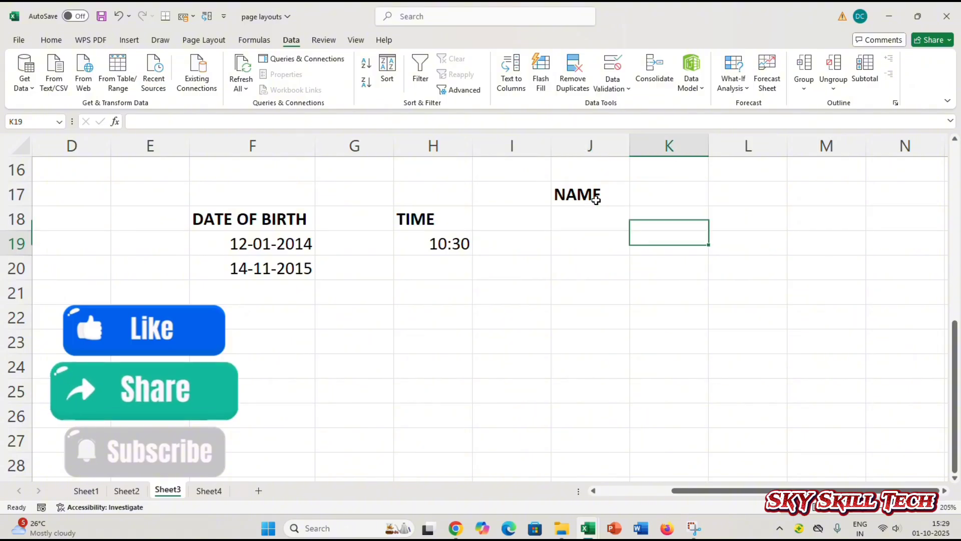
key(Left)
key(Up)
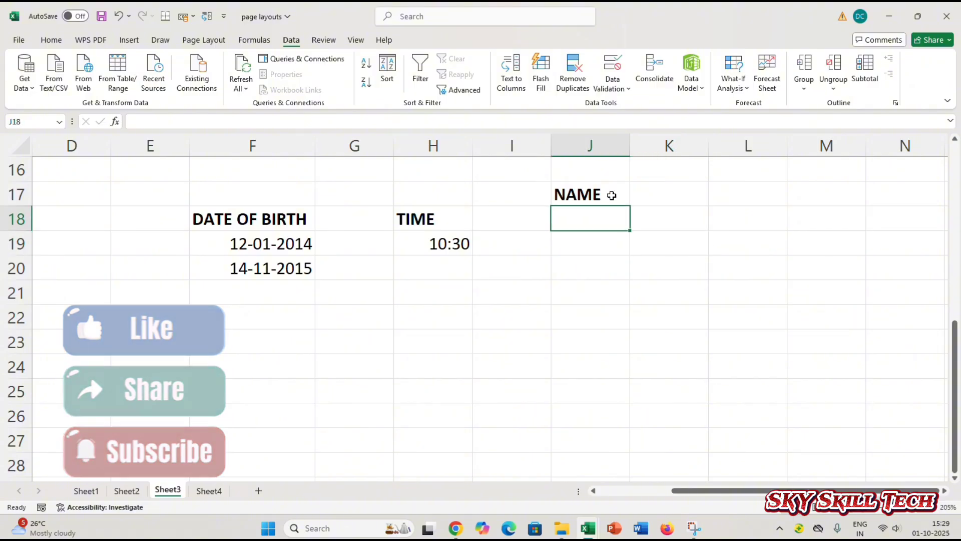
- Widen column J slightly
drag(629, 145, 643, 150)
click(599, 269)
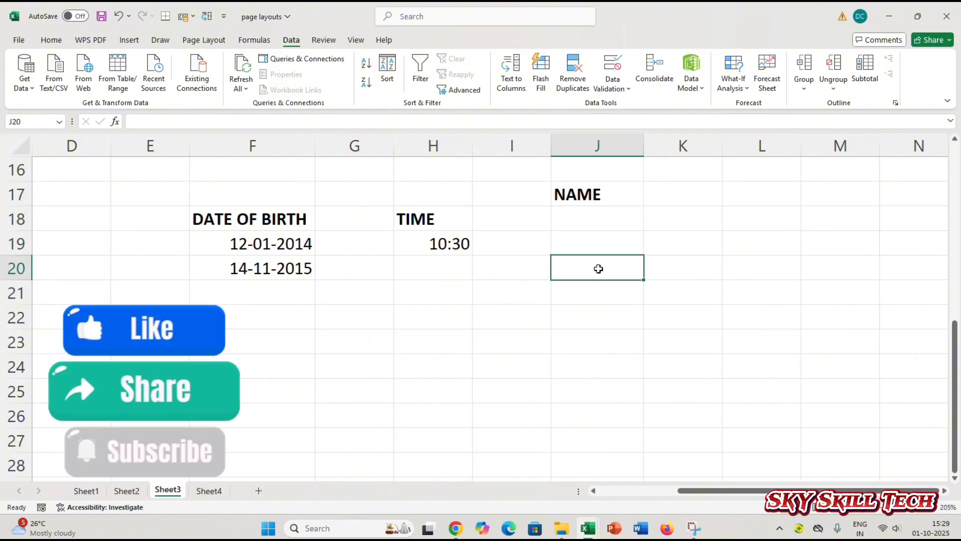
click(591, 222)
click(587, 266)
- Apply a data validation rule to J18:J26 that allows only a text length between 2 and 12
drag(599, 226, 601, 384)
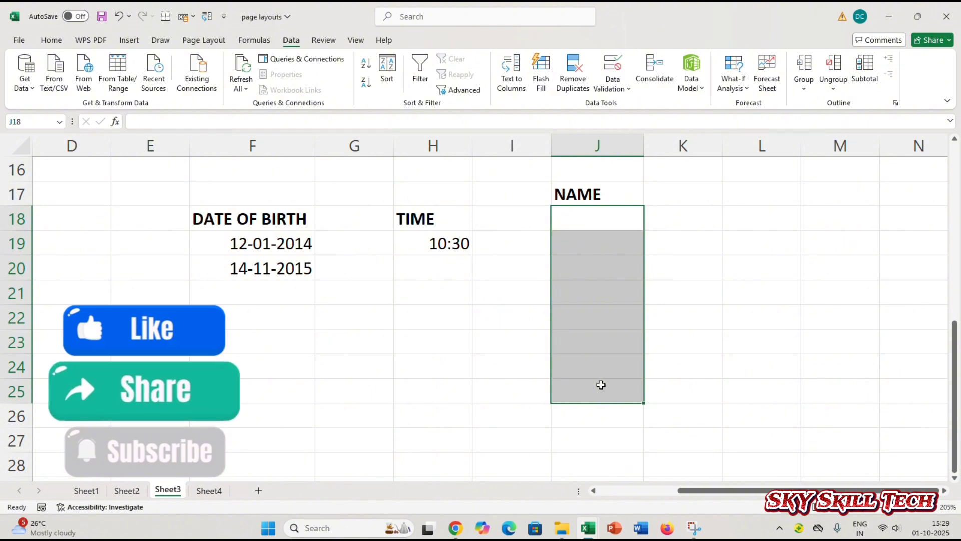
click(593, 315)
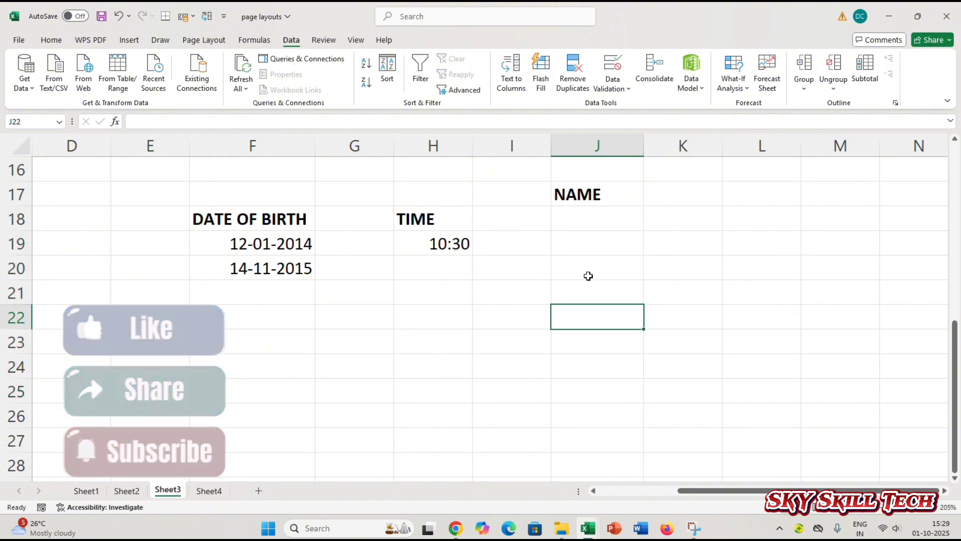
drag(596, 217, 603, 418)
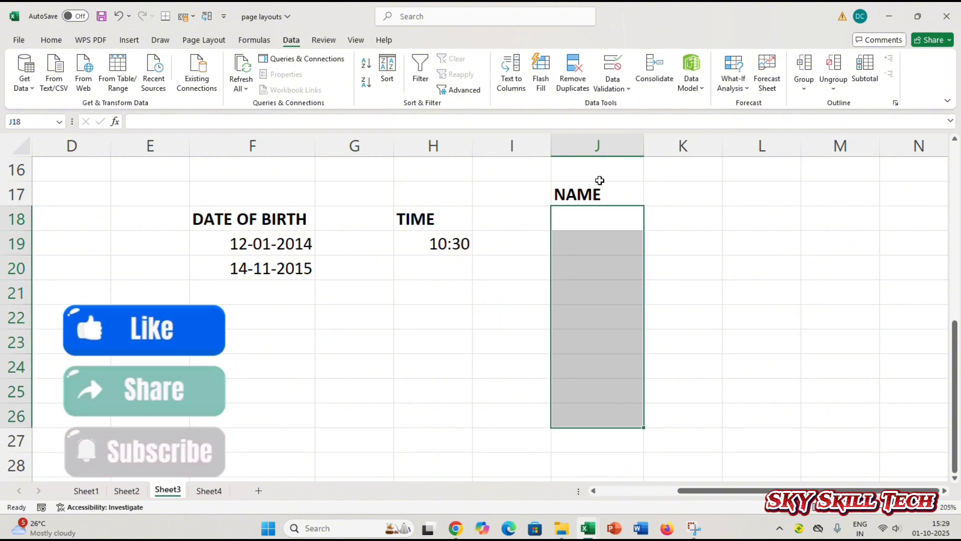
click(612, 80)
click(633, 105)
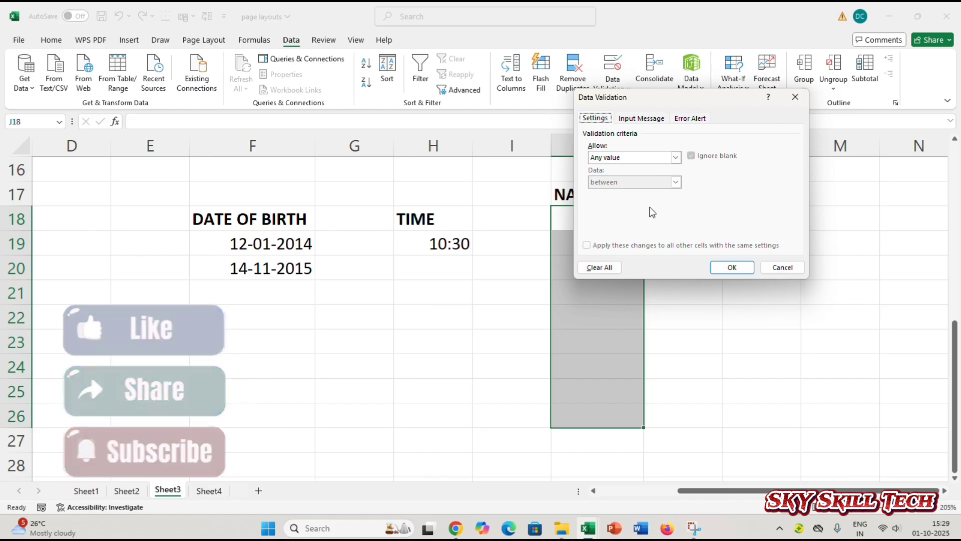
click(675, 157)
click(629, 219)
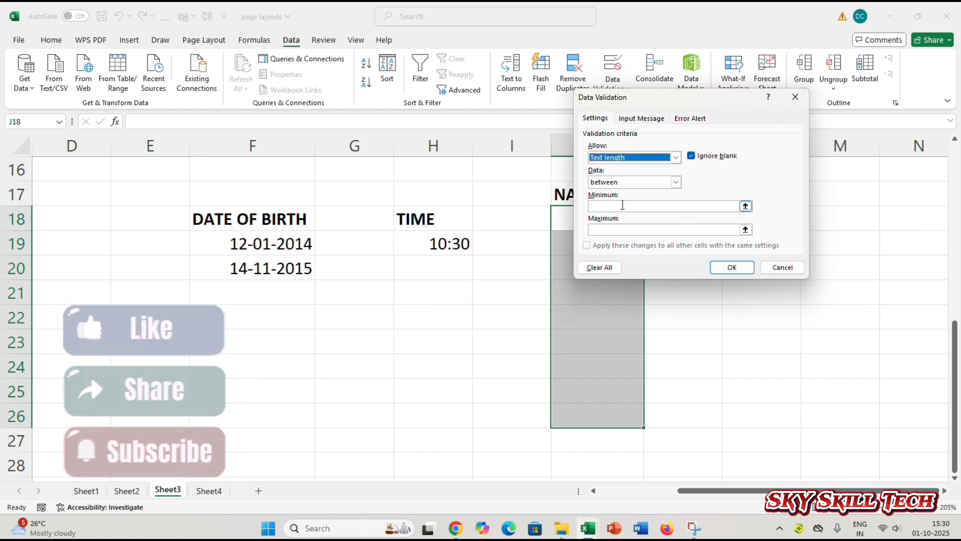
click(622, 205)
text(2)
key(Tab)
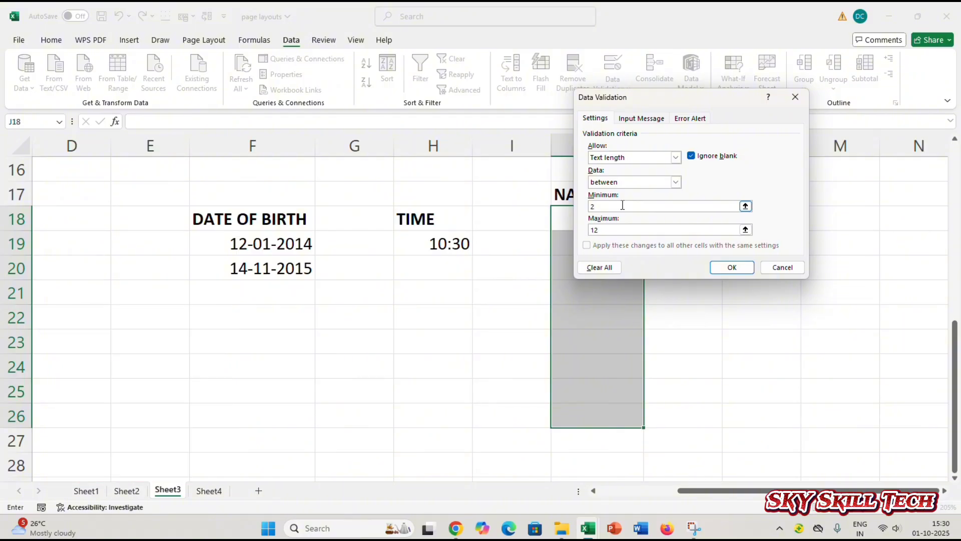
click(727, 268)
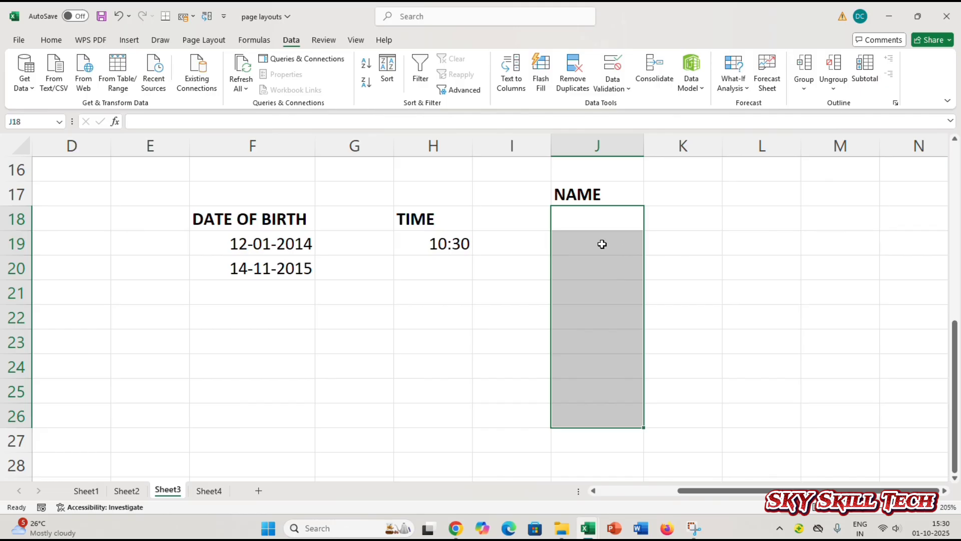
- Enter a two-letter name in J18 to test the minimum text length
click(586, 226)
text(OM)
key(Return)
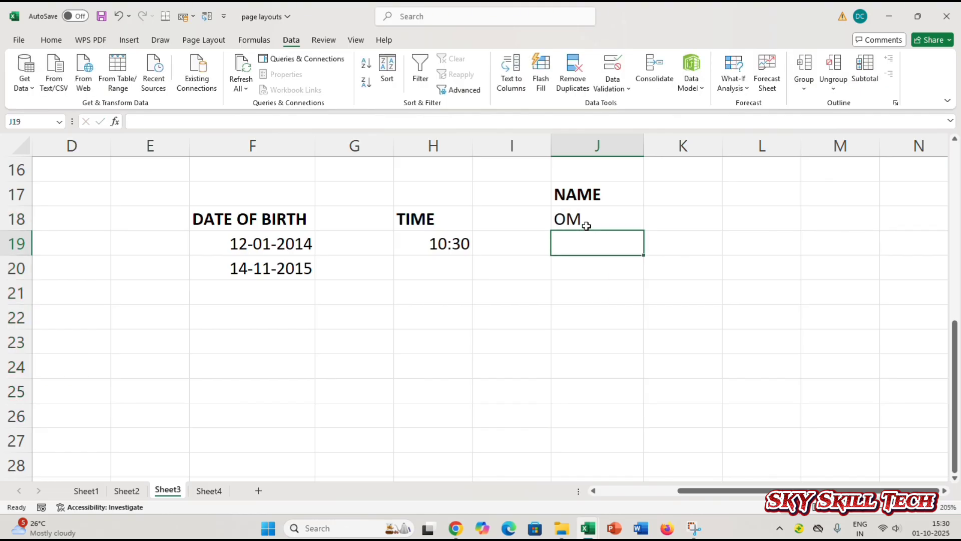
- Try to enter the single letter A in J19, discarding the entry
key(Up)
key(Down)
text(A)
key(Return)
key(Escape)
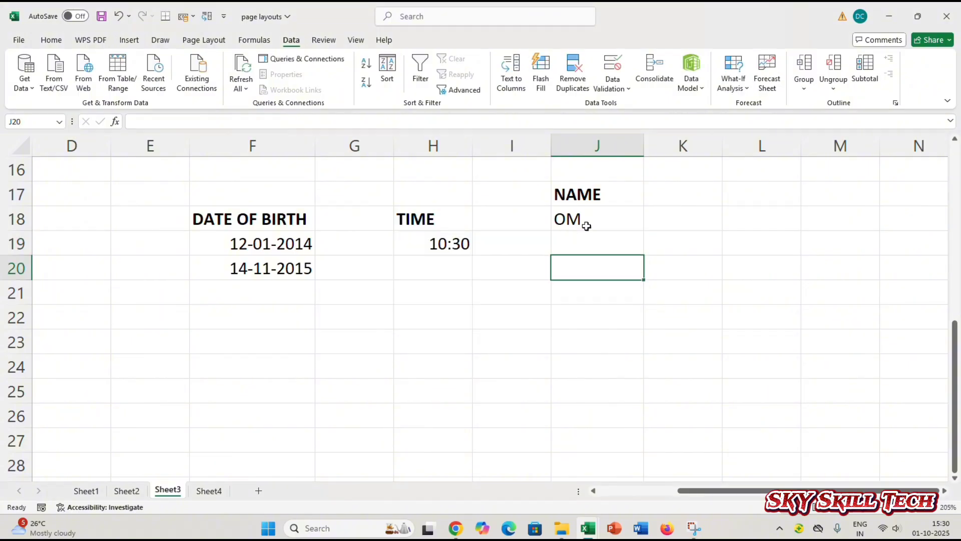
- Enter a nine-letter name within the allowed text length in J20
text(SURAJISNH)
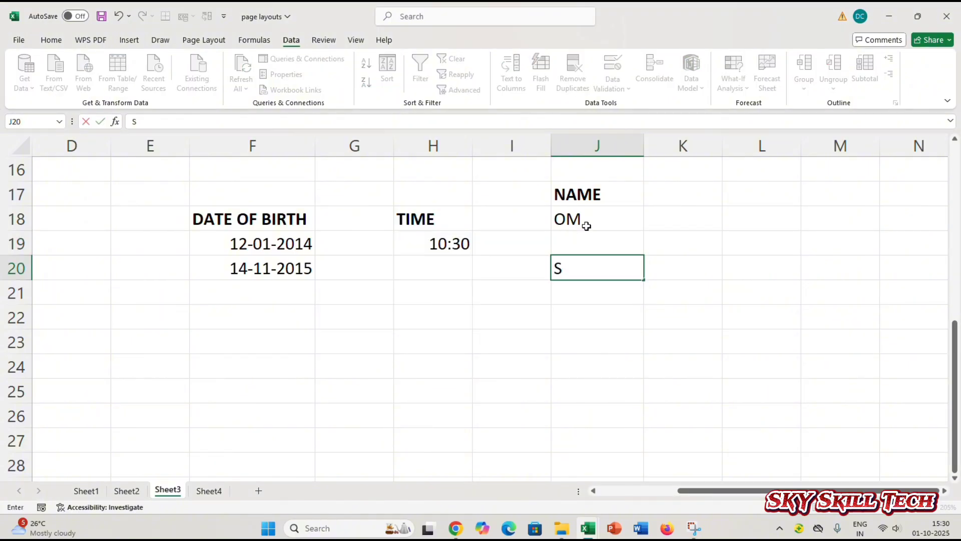
key(Return)
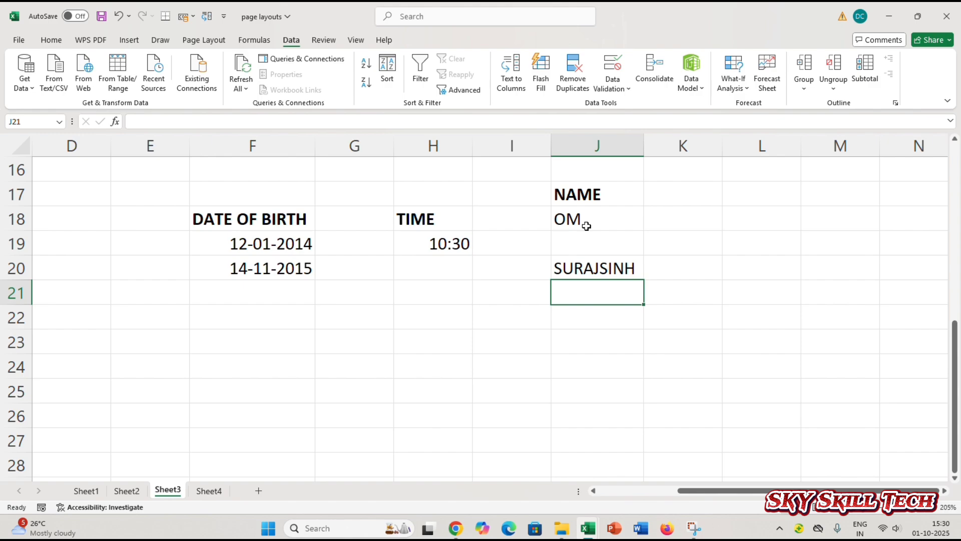
- Try to enter the overlong text TECHNOLOGICAL in J21, discarding the entry
text(TECHNOLOGICAL)
key(Return)
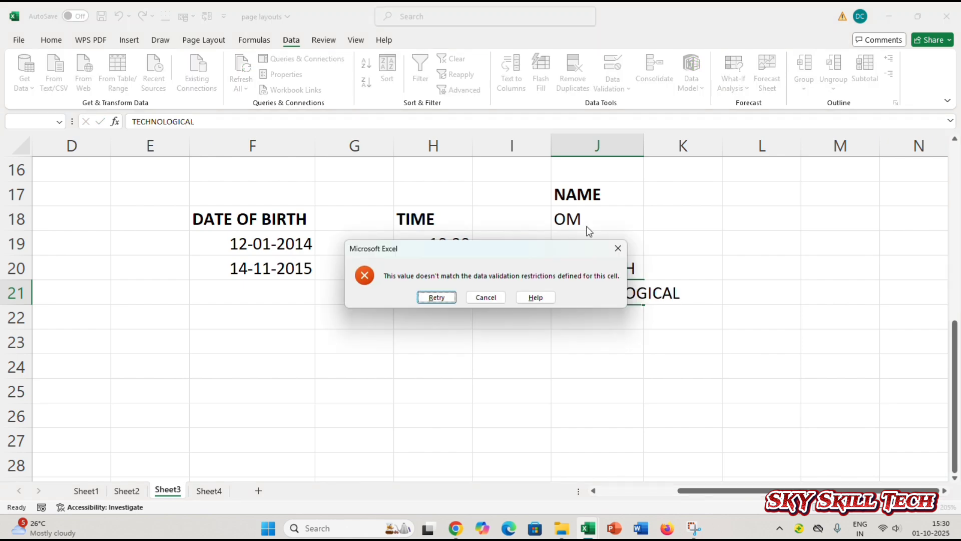
click(616, 248)
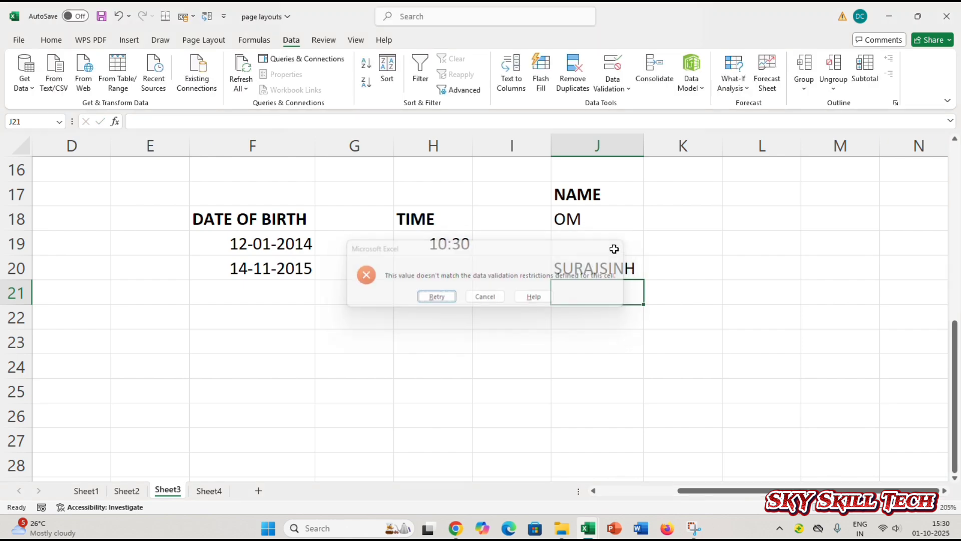
click(612, 323)
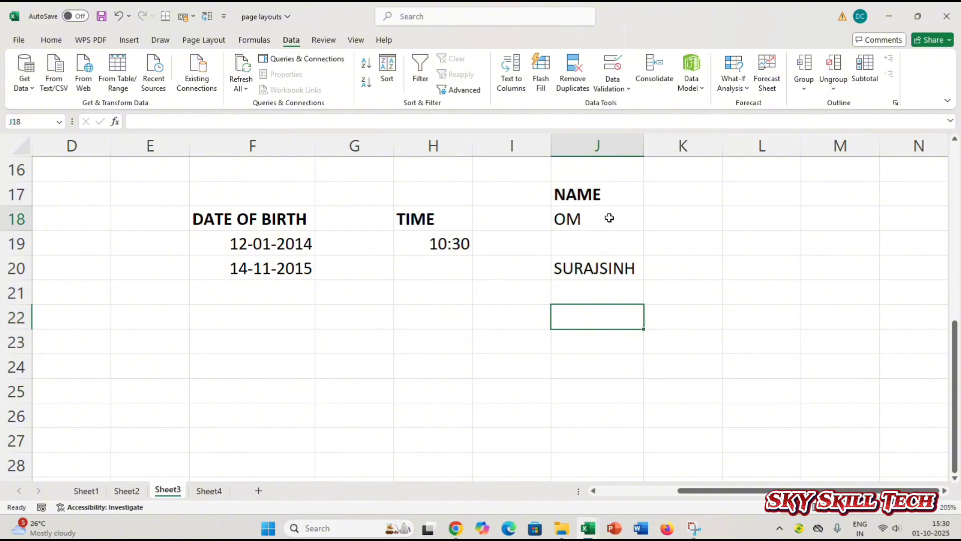
- Review the text length rule and the allowed value types in the Data Validation settings of J18:J25
drag(609, 217, 605, 383)
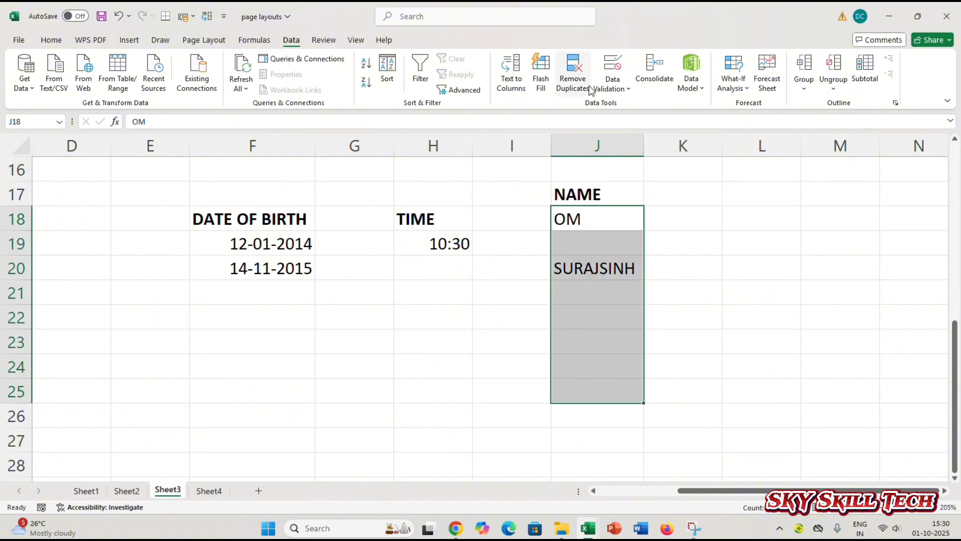
click(611, 73)
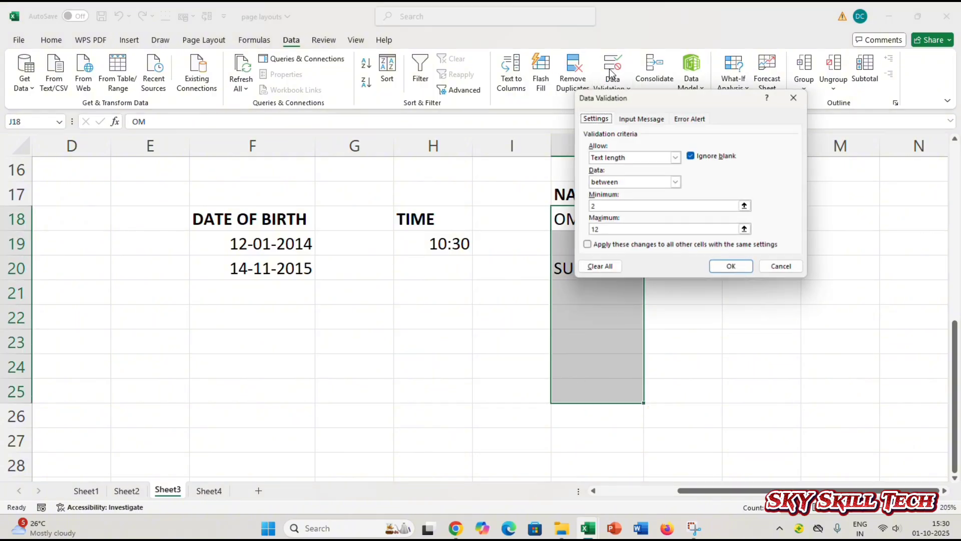
click(615, 158)
click(620, 215)
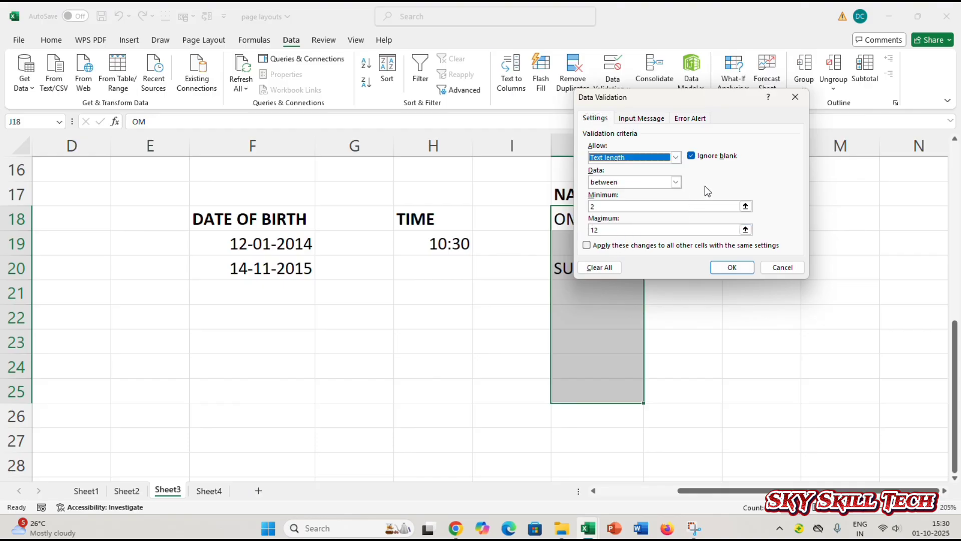
click(676, 157)
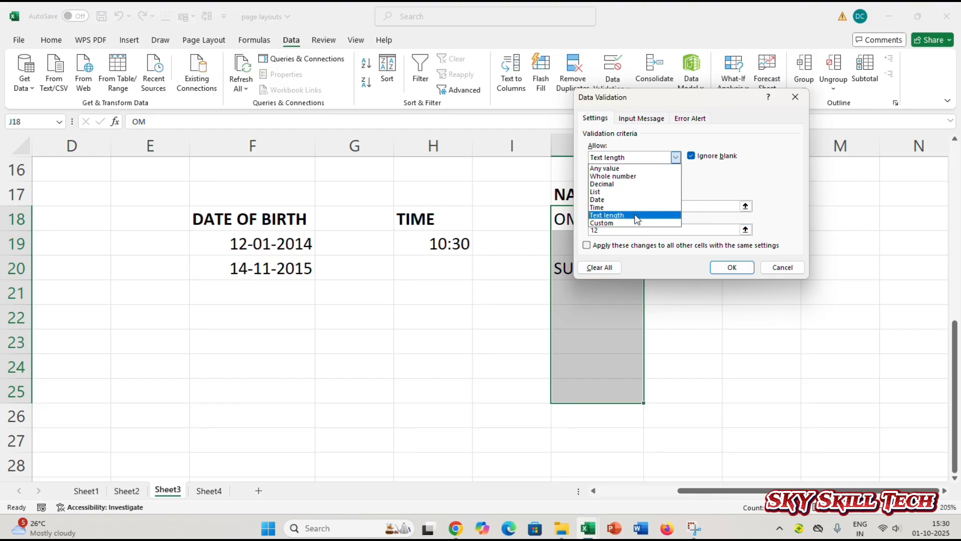
click(716, 197)
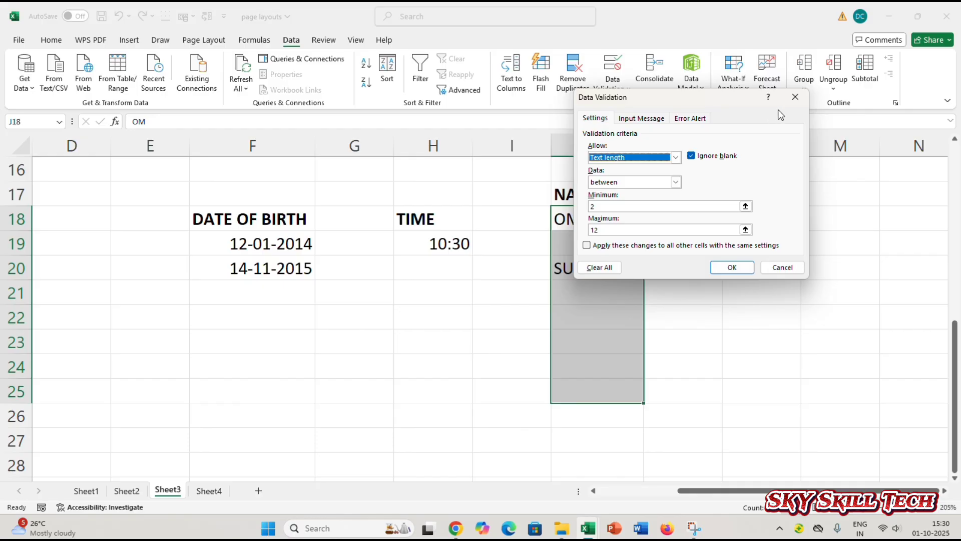
click(795, 97)
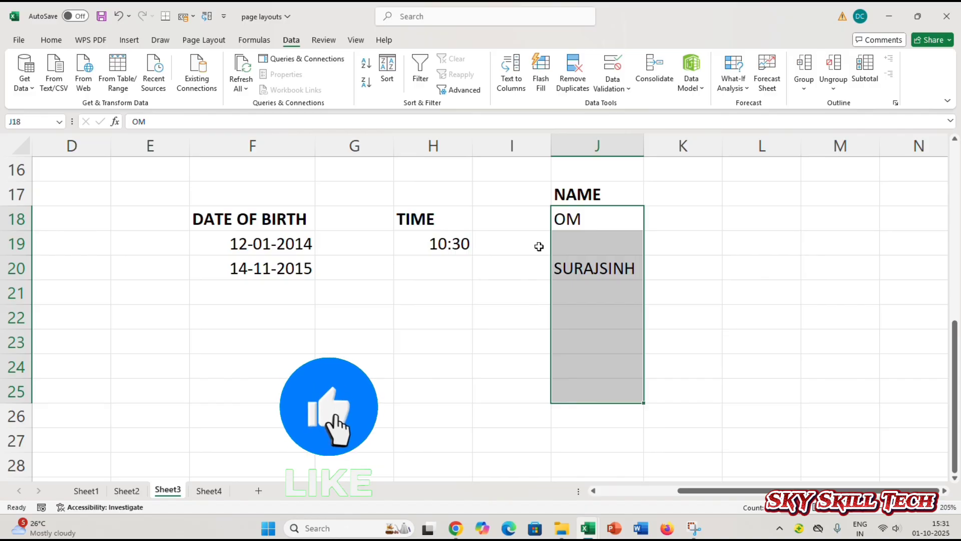
click(731, 263)
scroll(719, 230, down, 4)
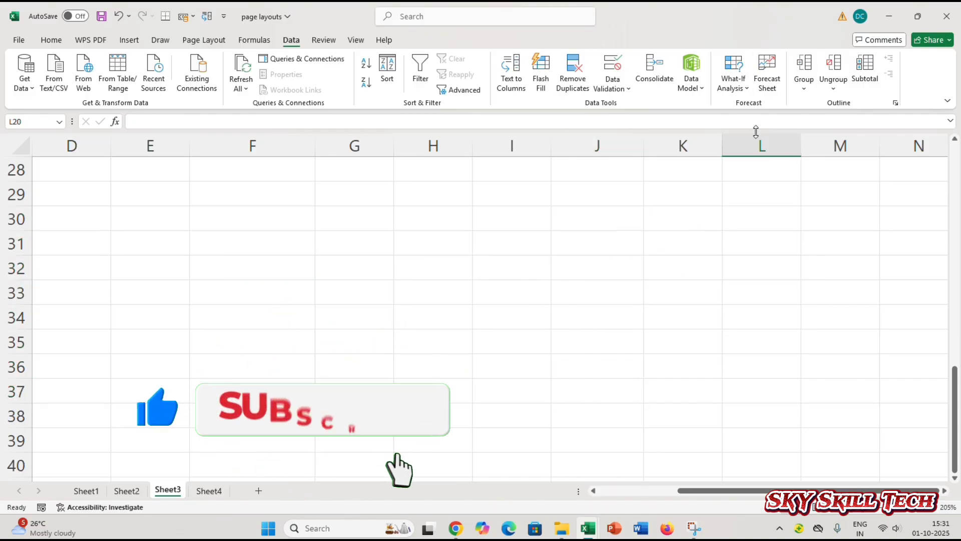